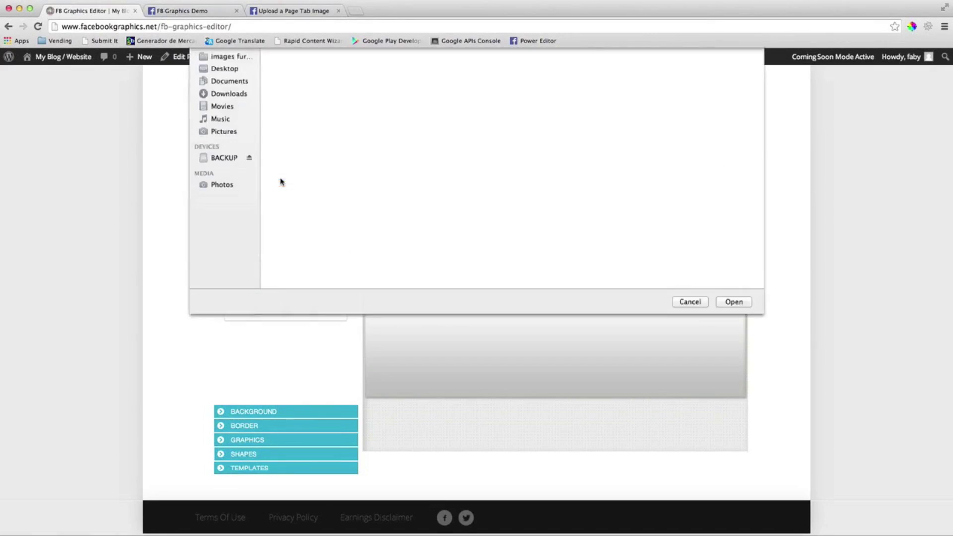
# - Upload CD-FB.png to the cover, shrink the disc and move it toward the centre
pyautogui.click(301, 75)
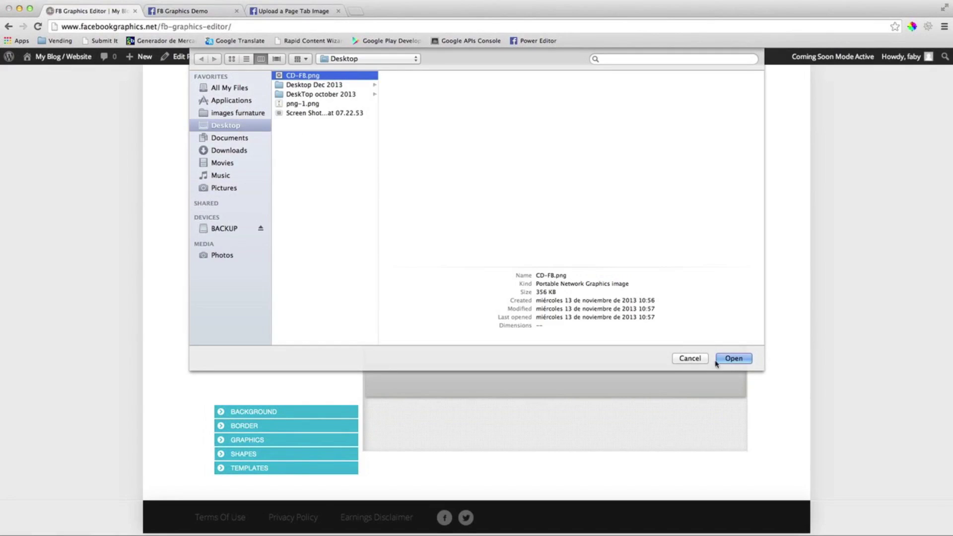
pyautogui.click(733, 359)
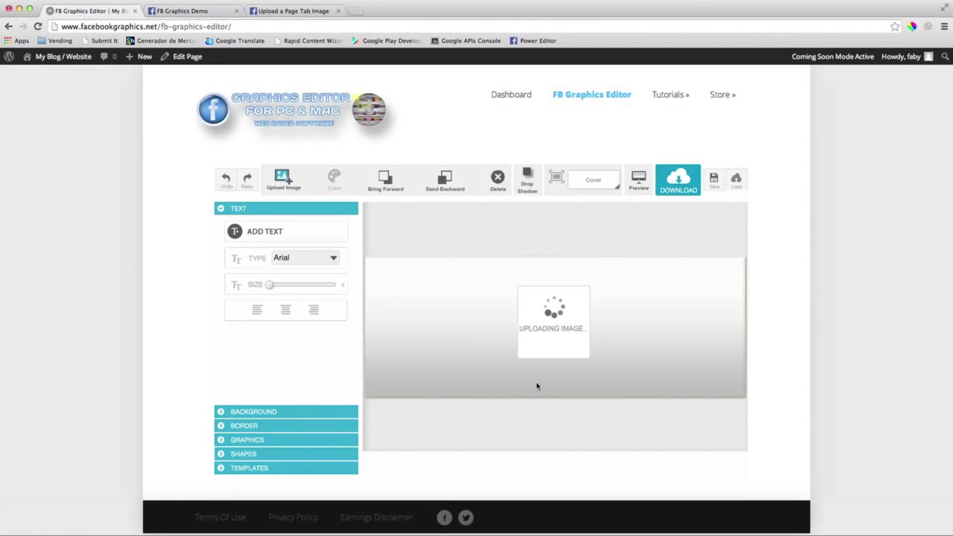
pyautogui.moveTo(364, 479); pyautogui.dragTo(438, 415)
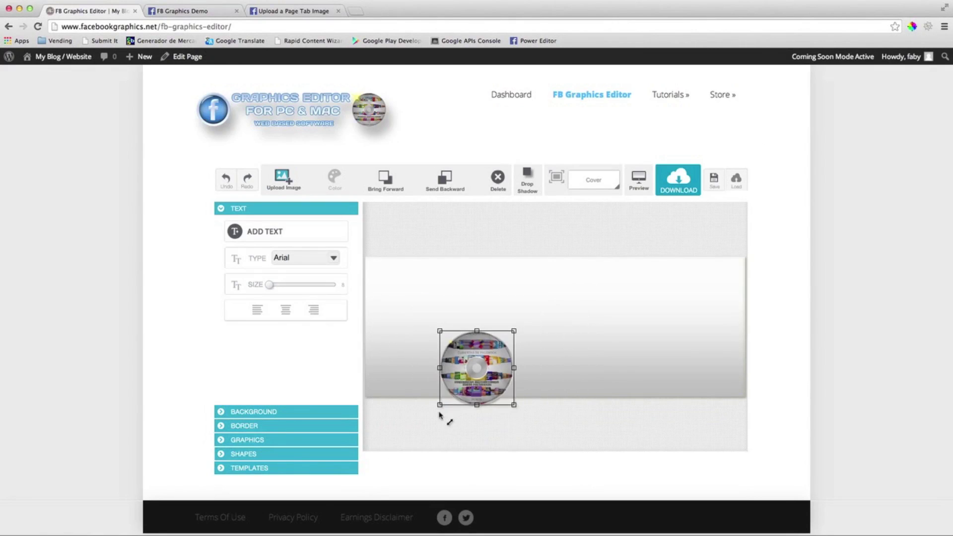
pyautogui.moveTo(484, 372); pyautogui.dragTo(567, 342)
pyautogui.click(440, 231)
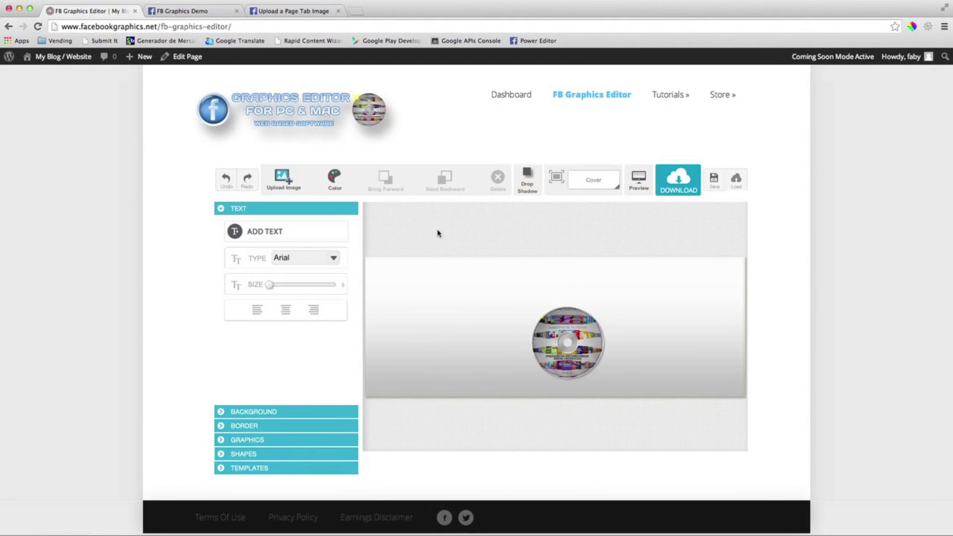
# - Upload png-1.png, shrink the cartoon man and place him right of the disc
pyautogui.click(283, 179)
pyautogui.click(297, 104)
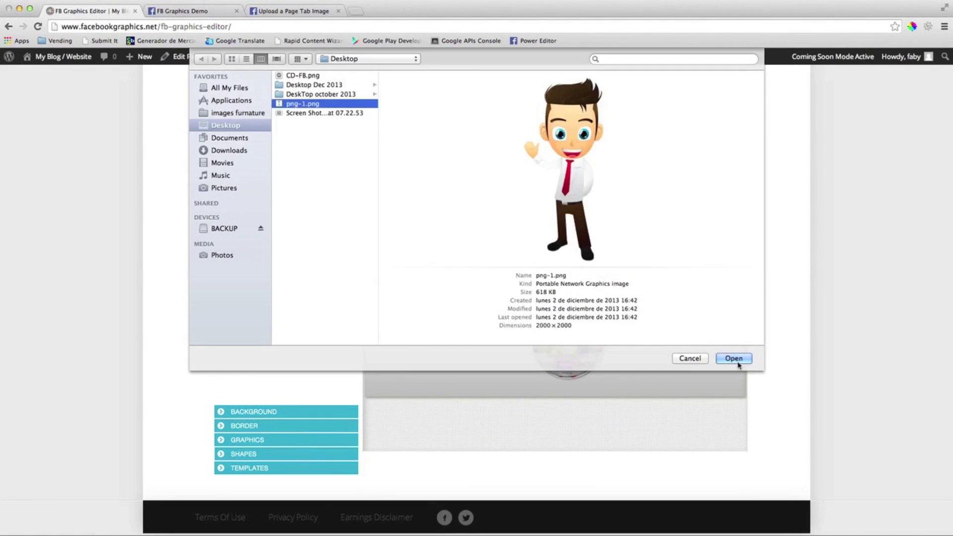
pyautogui.click(734, 358)
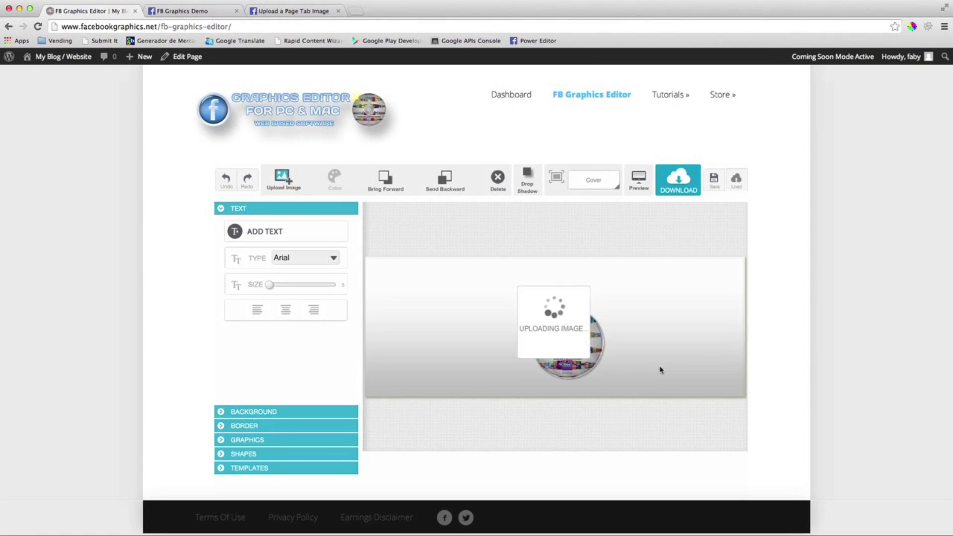
pyautogui.moveTo(365, 257); pyautogui.dragTo(571, 415)
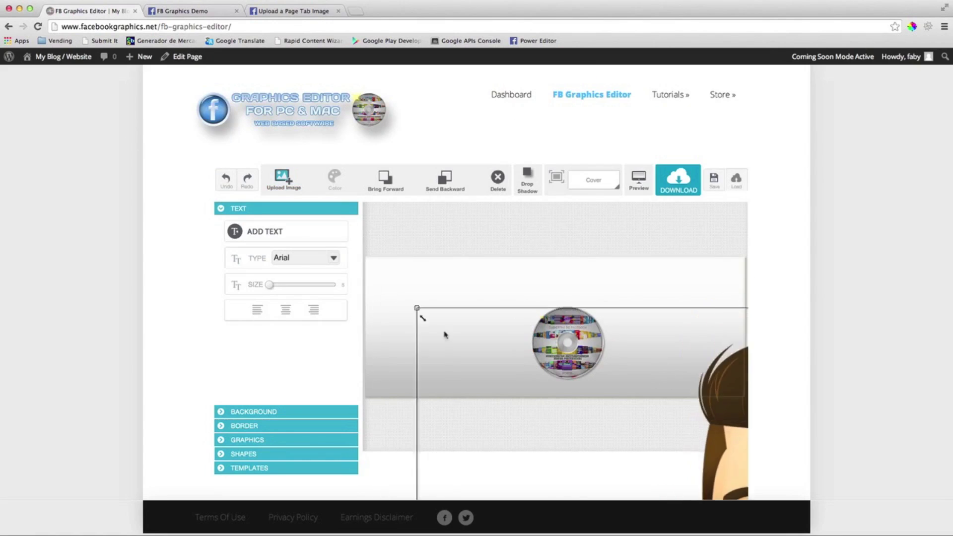
pyautogui.moveTo(622, 458); pyautogui.dragTo(670, 344)
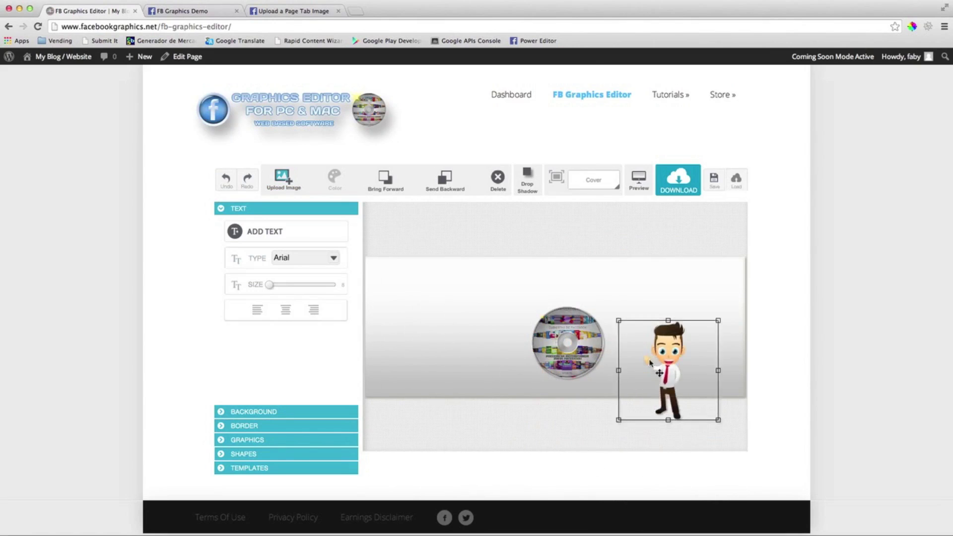
pyautogui.click(594, 443)
# - Add the yellow ribbon graphic and stretch it across the top of the cover
pyautogui.click(277, 411)
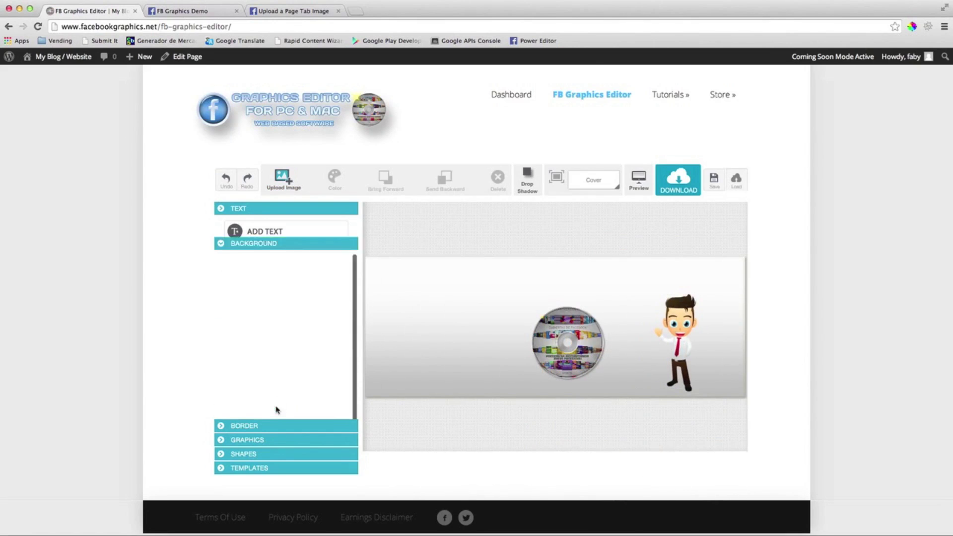
pyautogui.scroll(-3, 284, 373)
pyautogui.click(293, 356)
pyautogui.click(282, 371)
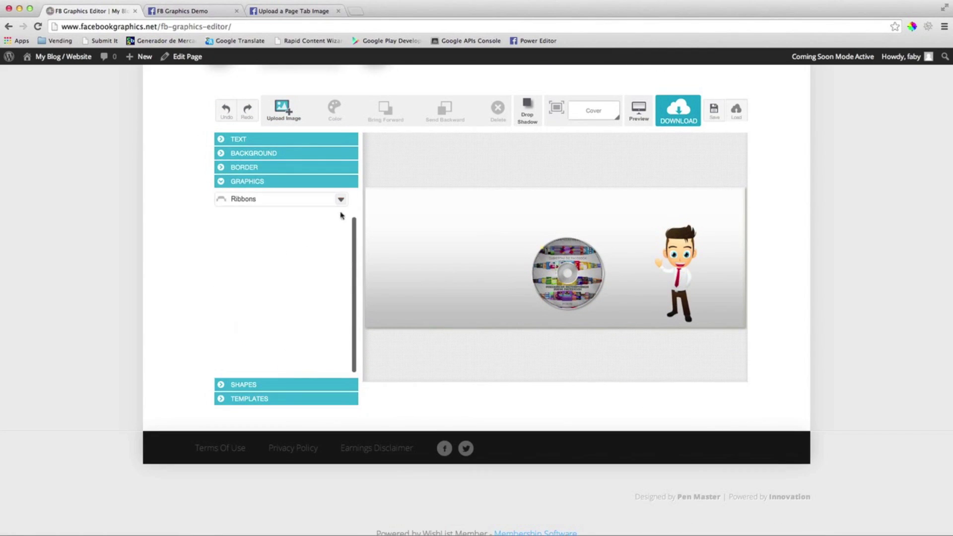
pyautogui.click(313, 310)
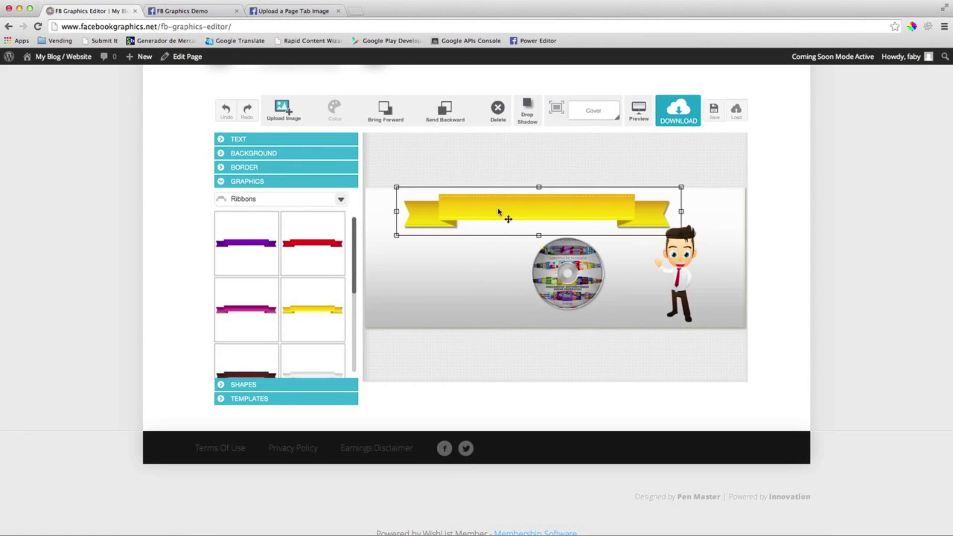
pyautogui.moveTo(478, 223); pyautogui.dragTo(521, 220)
pyautogui.moveTo(409, 214); pyautogui.dragTo(377, 214)
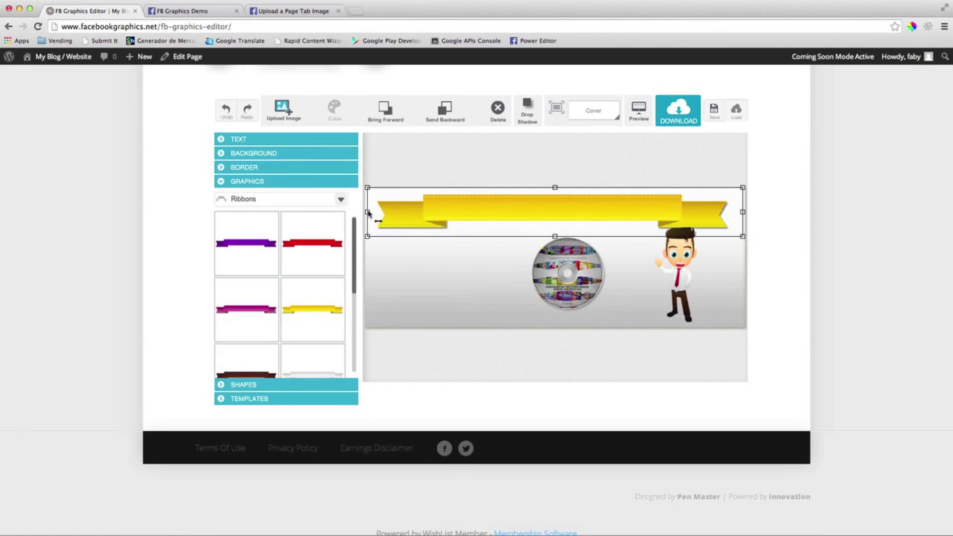
pyautogui.click(442, 289)
# - Put a text box on the ribbon reading FACEBOOK GRAPHICS EDITOR, sized to fit
pyautogui.click(269, 140)
pyautogui.click(264, 161)
pyautogui.moveTo(418, 198); pyautogui.dragTo(491, 208)
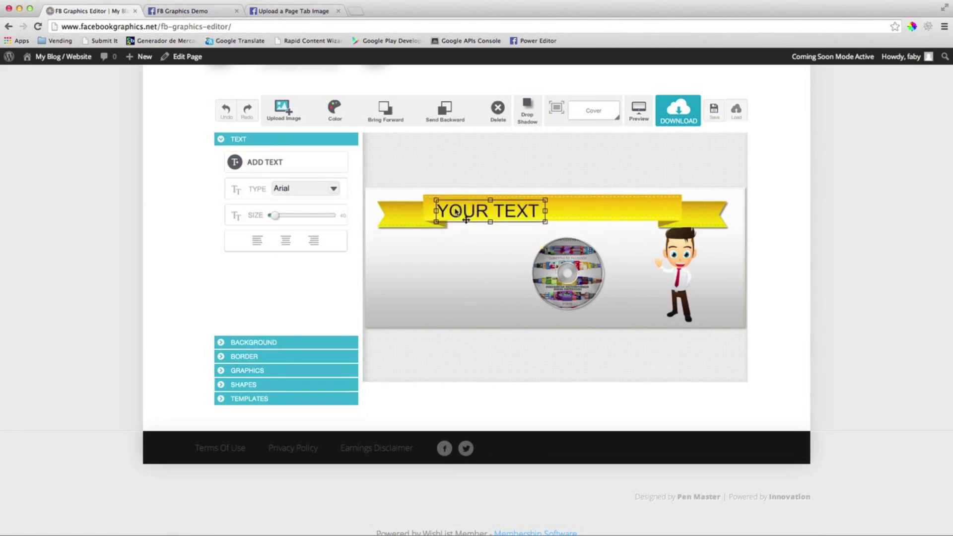
pyautogui.doubleClick(492, 208)
pyautogui.write('FA')
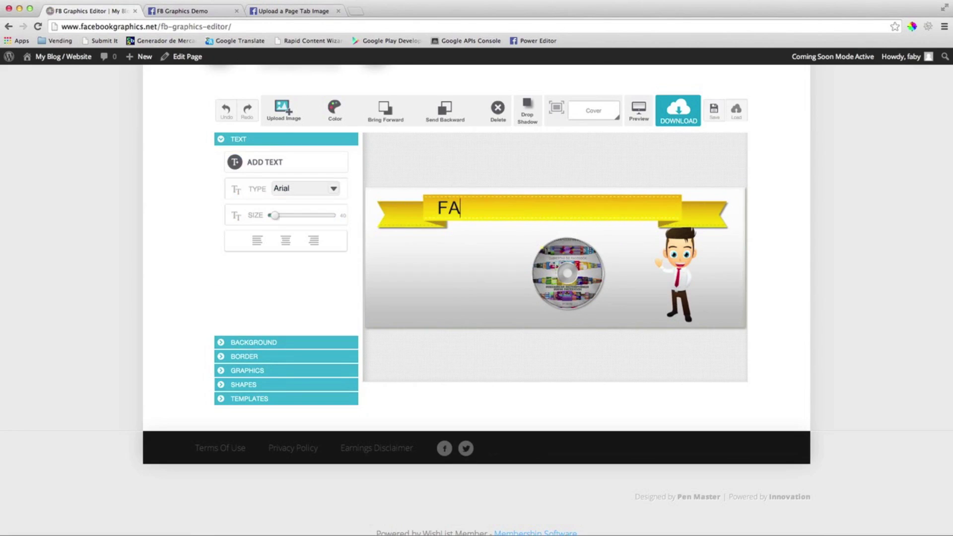
pyautogui.write('CEBOOK G')
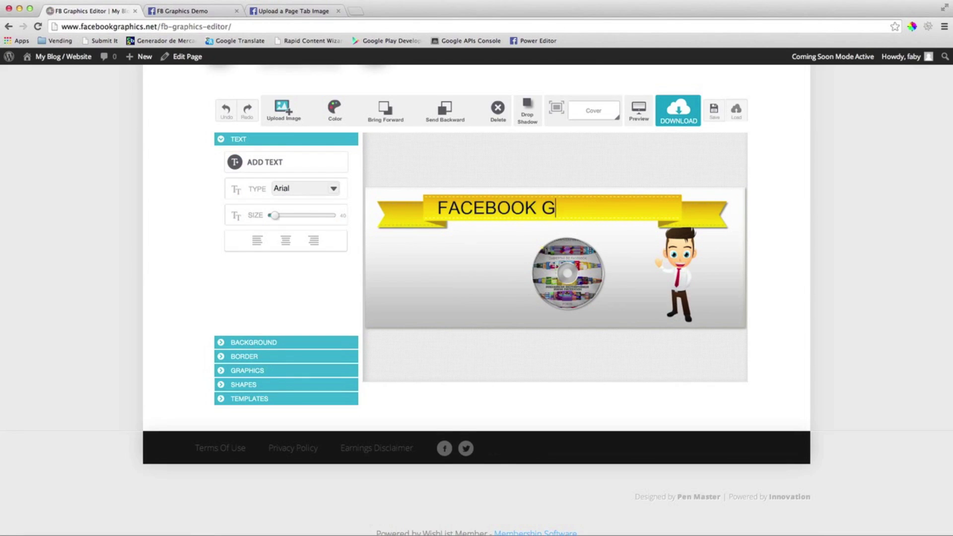
pyautogui.write('RAPHICS EDITOR')
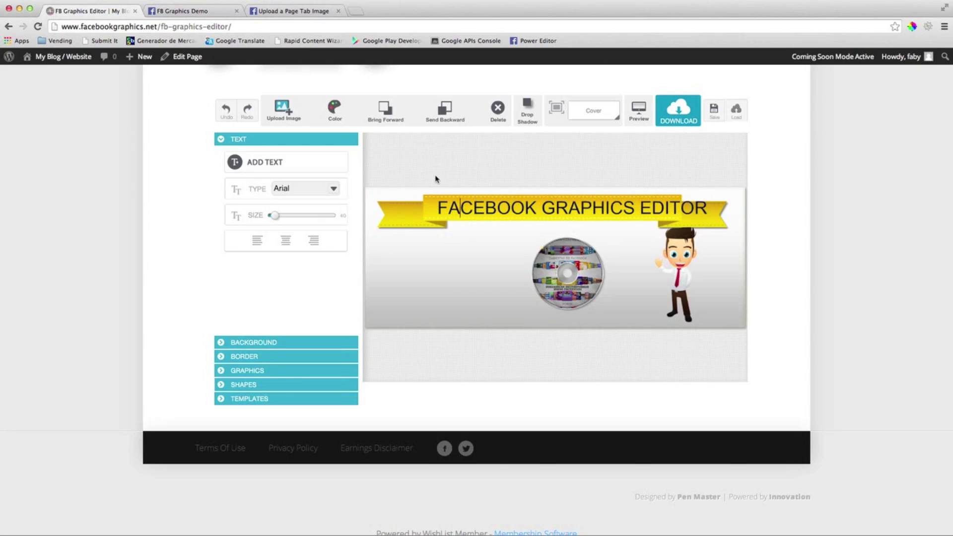
pyautogui.click(634, 205)
pyautogui.moveTo(713, 216); pyautogui.dragTo(684, 216)
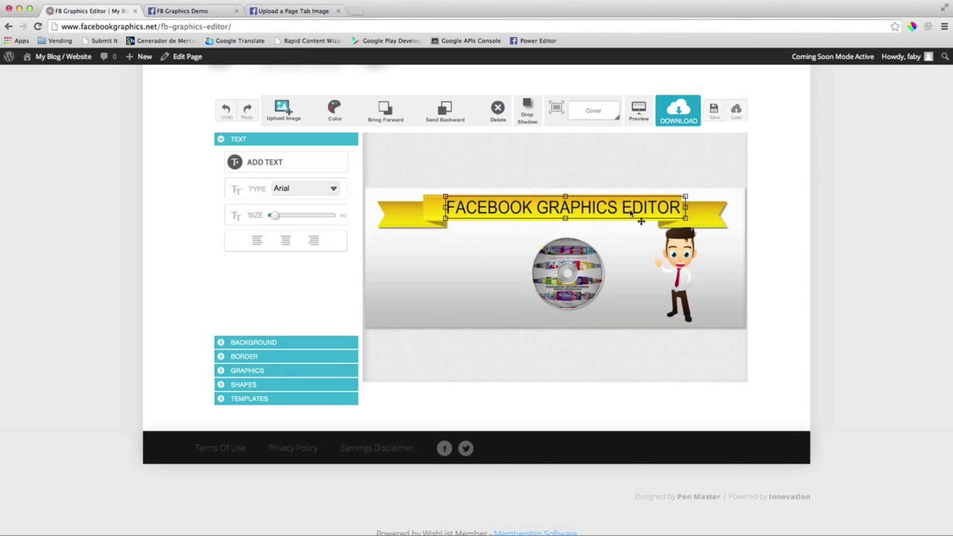
pyautogui.click(437, 308)
# - Apply the green damask texture as the cover background
pyautogui.click(253, 342)
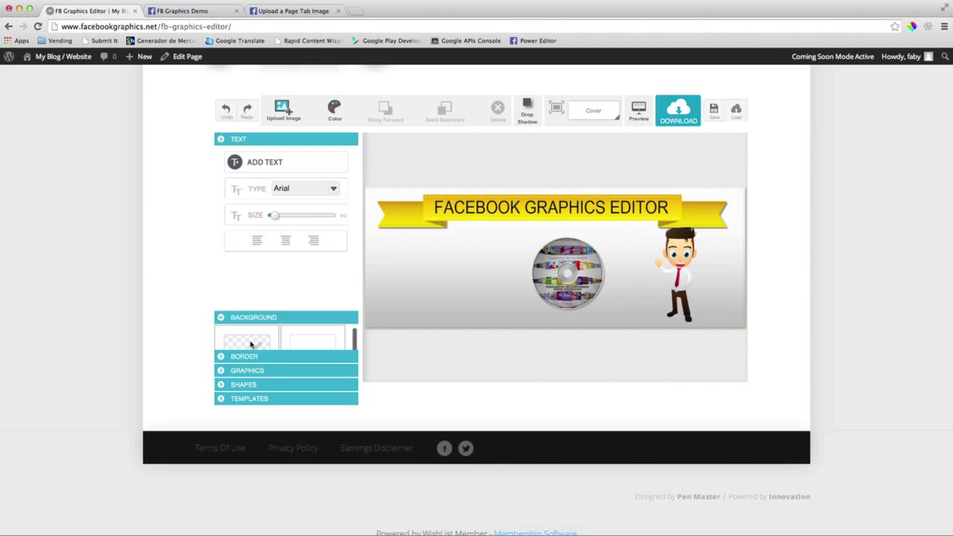
pyautogui.moveTo(355, 193); pyautogui.dragTo(355, 231)
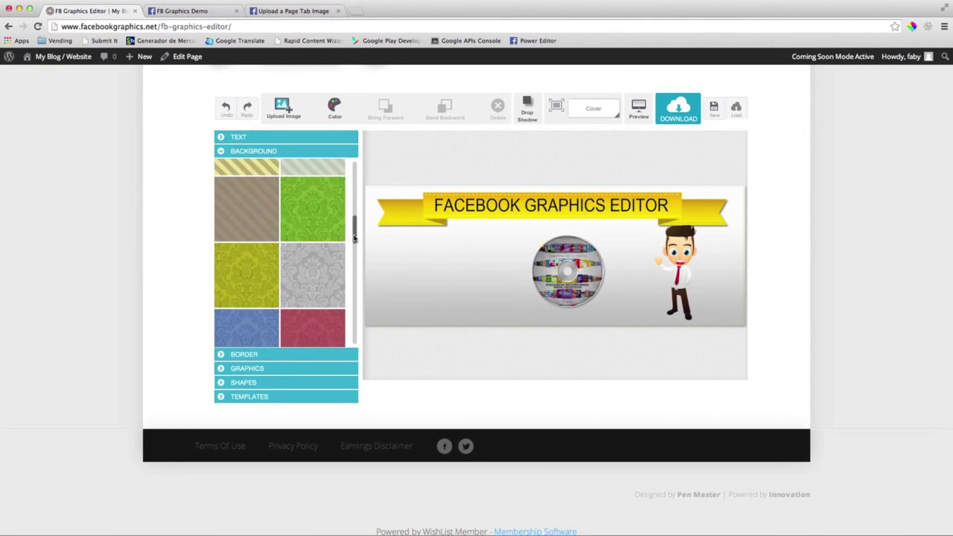
pyautogui.click(304, 223)
# - Download the finished cover graphic and save it as Timeline
pyautogui.click(682, 283)
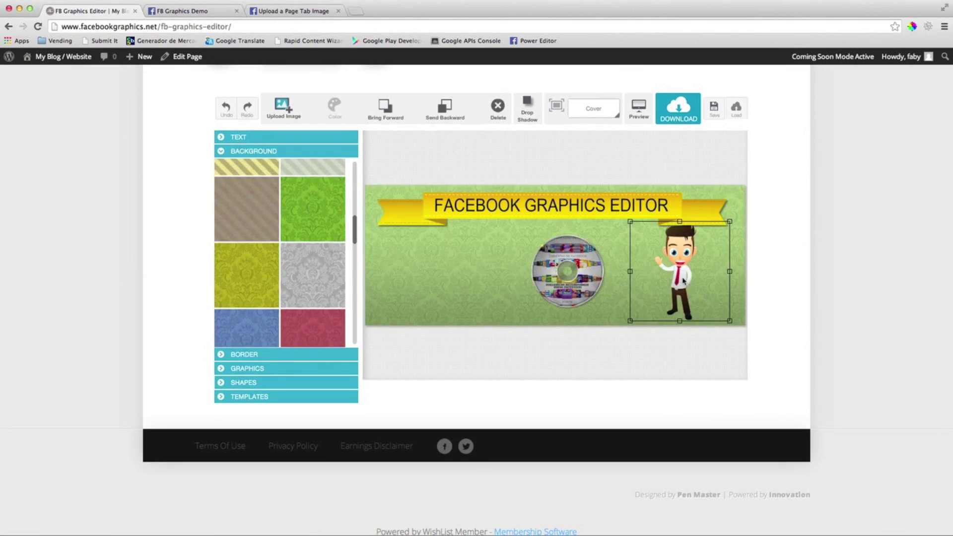
pyautogui.click(707, 158)
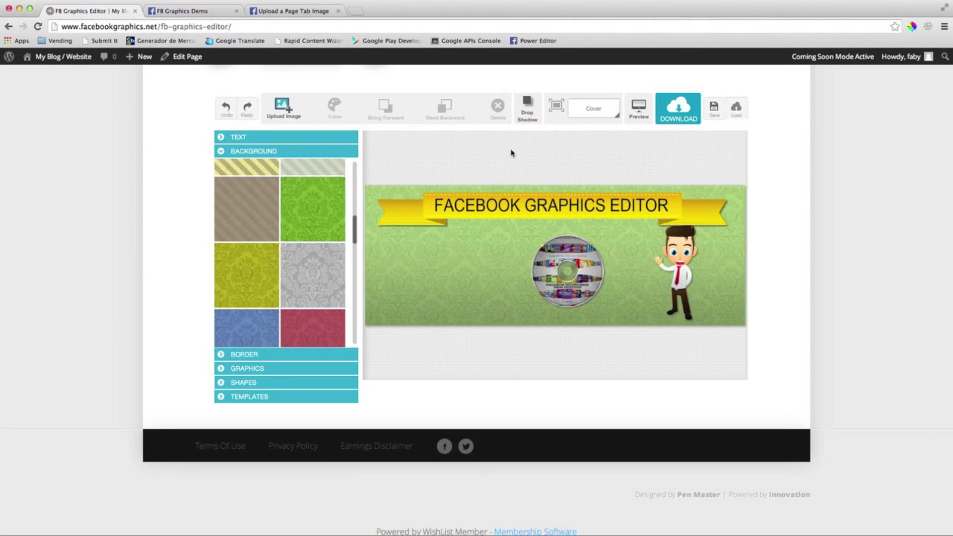
pyautogui.click(677, 109)
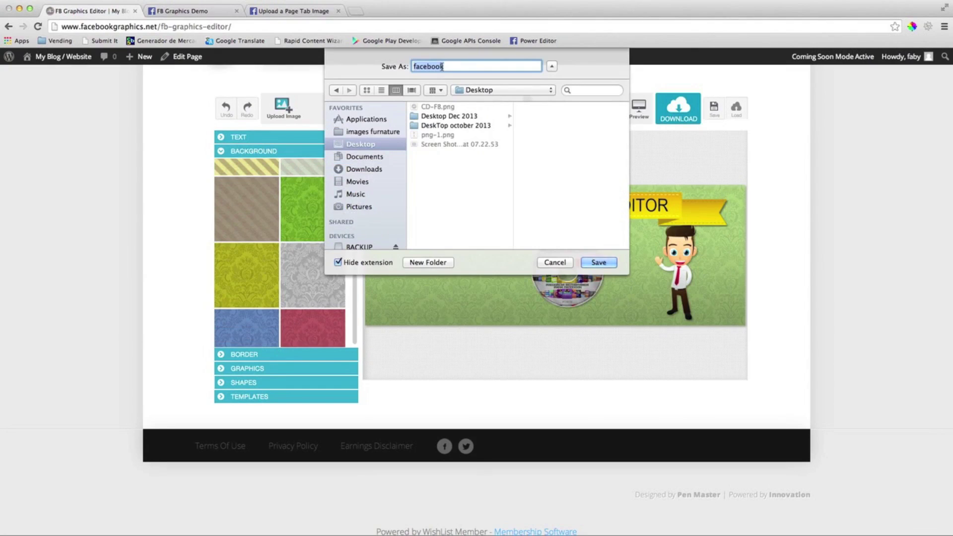
pyautogui.write('Timeline')
pyautogui.click(596, 262)
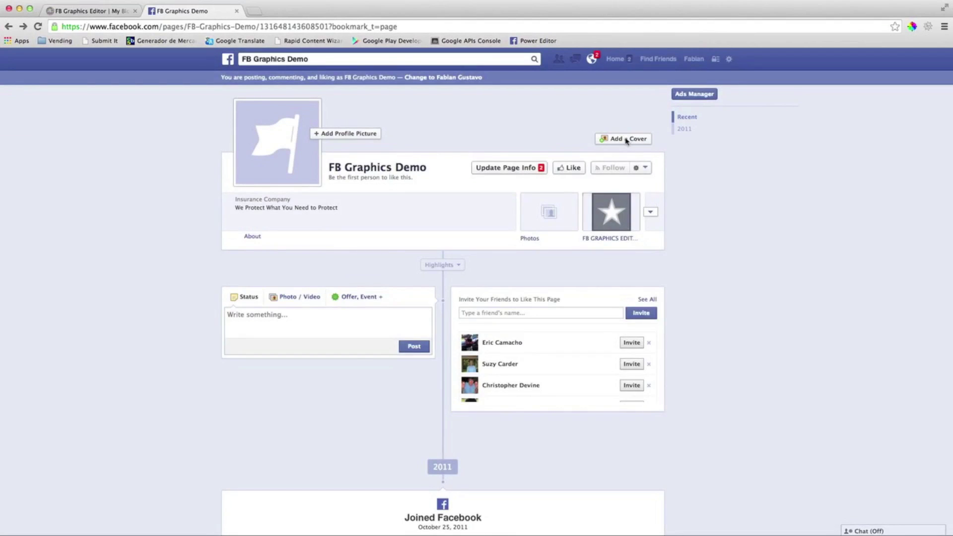
# - Upload Timeline.png from the computer as the page's cover photo and save it
pyautogui.click(623, 138)
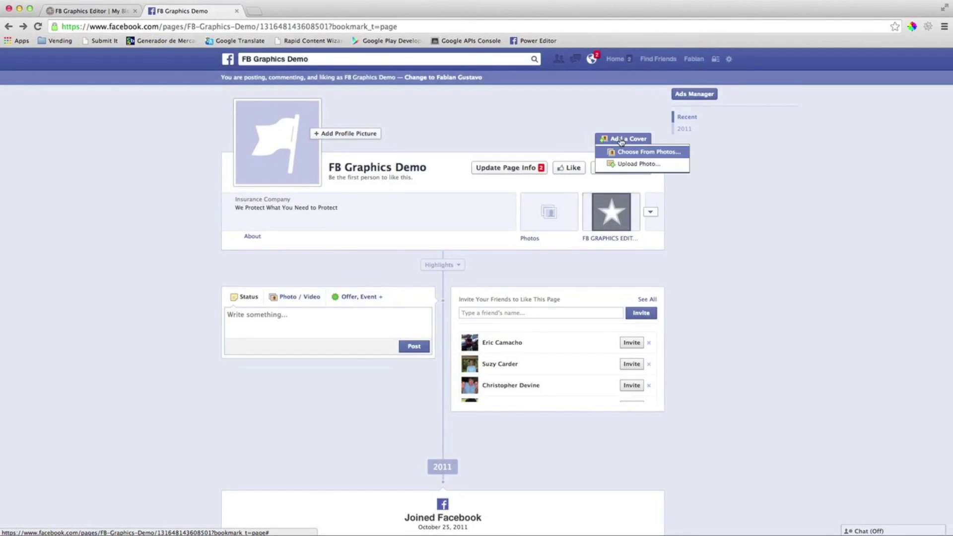
pyautogui.click(632, 165)
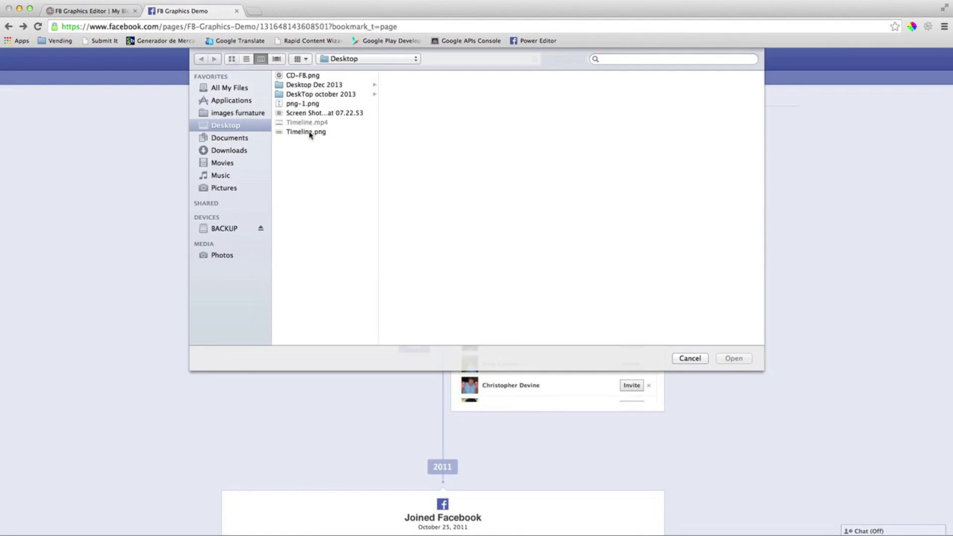
pyautogui.click(311, 132)
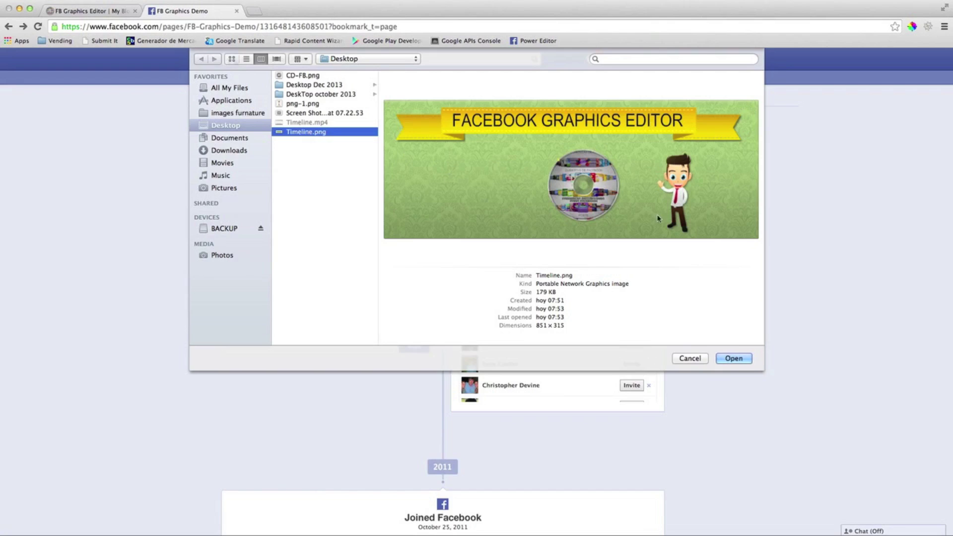
pyautogui.click(736, 358)
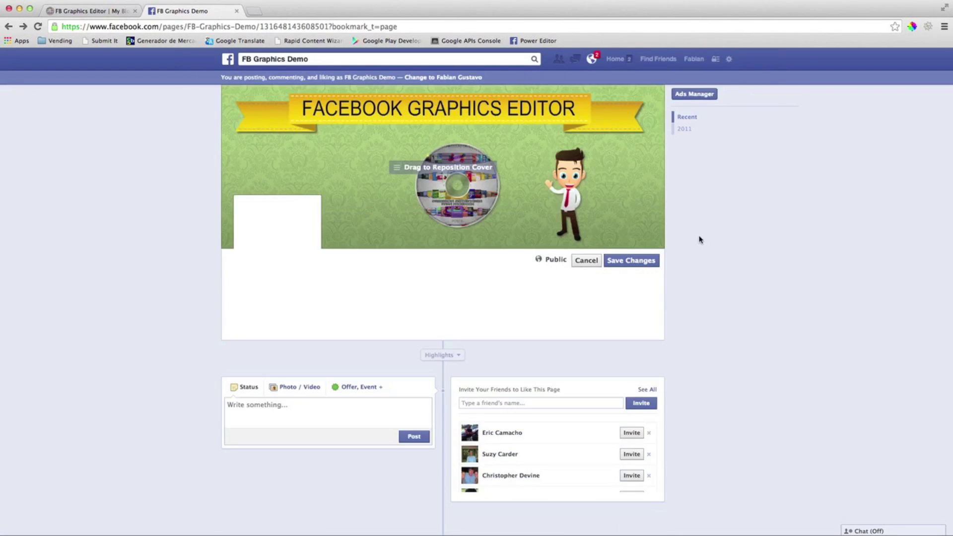
pyautogui.click(641, 264)
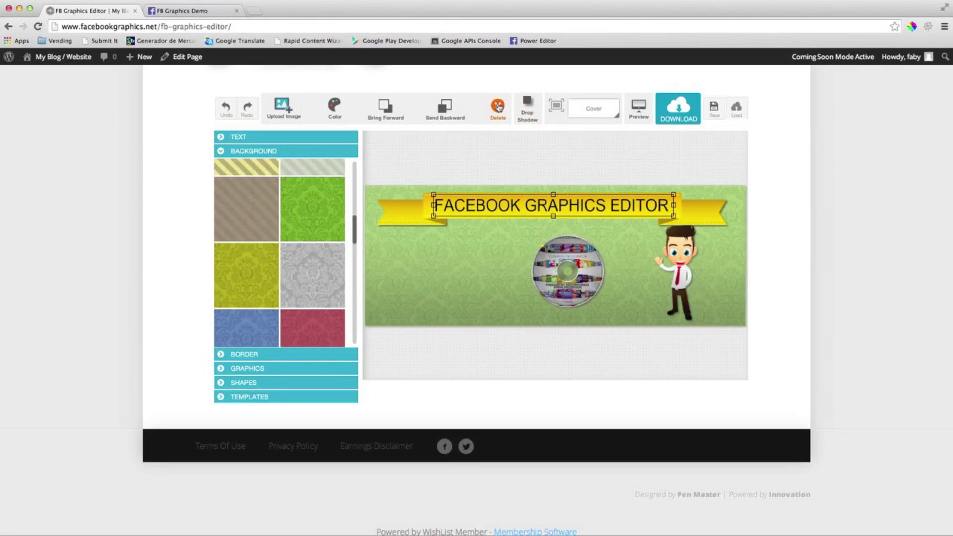
# - Delete the cover's ribbon, images and heading, and resize the canvas to Tab size
pyautogui.click(498, 108)
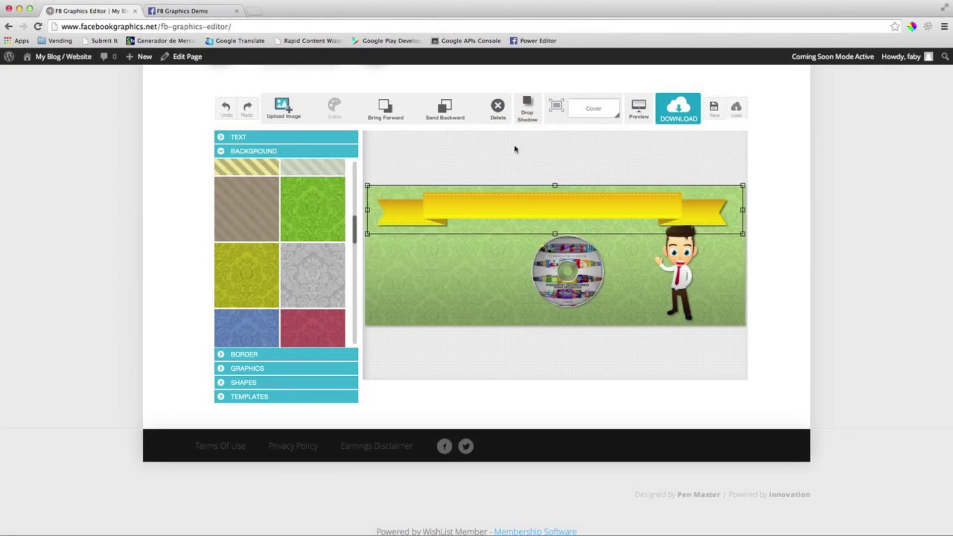
pyautogui.click(568, 271)
pyautogui.click(497, 108)
pyautogui.click(680, 271)
pyautogui.click(498, 108)
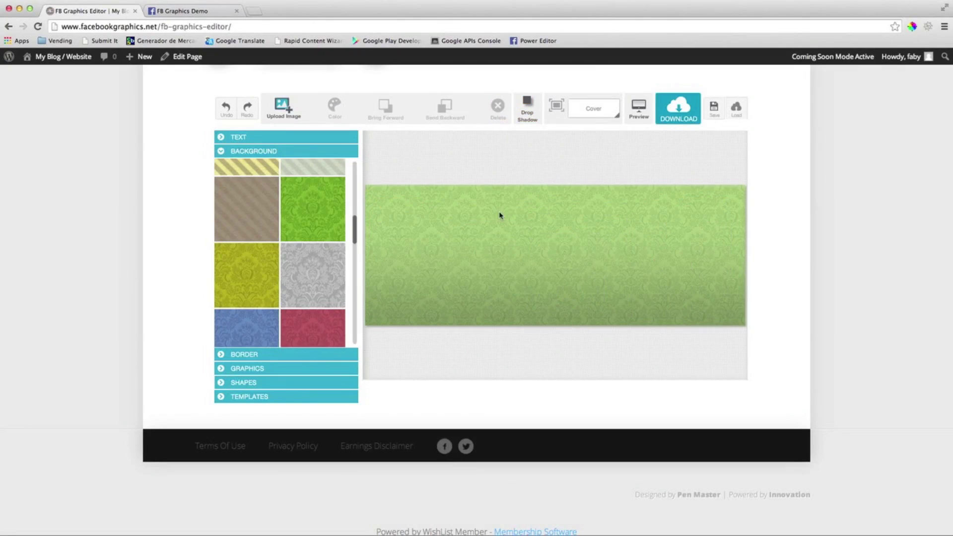
pyautogui.click(499, 214)
pyautogui.click(616, 115)
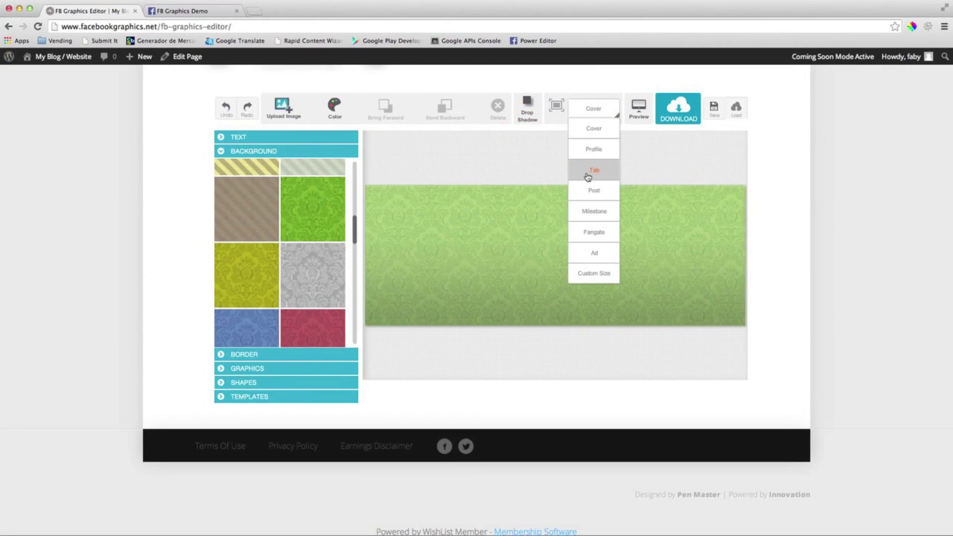
pyautogui.click(594, 170)
# - Try several background patterns, including yellow stripes and grey damask, then settle on green damask
pyautogui.click(311, 296)
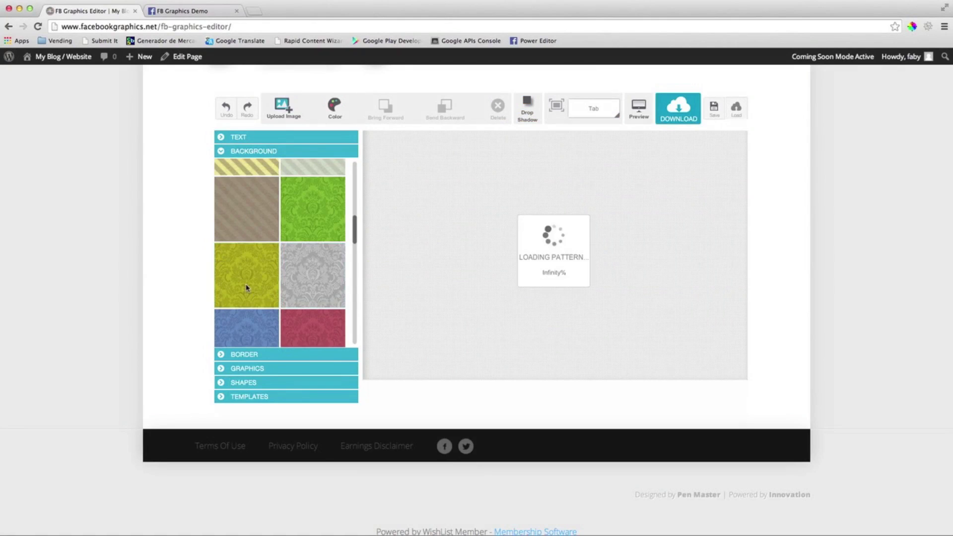
pyautogui.click(312, 328)
pyautogui.click(309, 231)
pyautogui.click(313, 168)
pyautogui.click(264, 169)
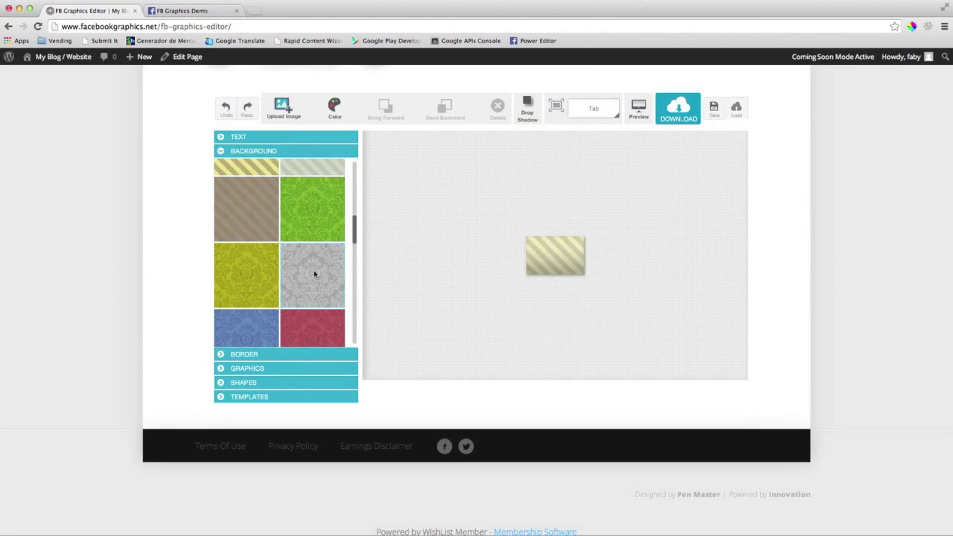
pyautogui.click(313, 274)
pyautogui.click(315, 227)
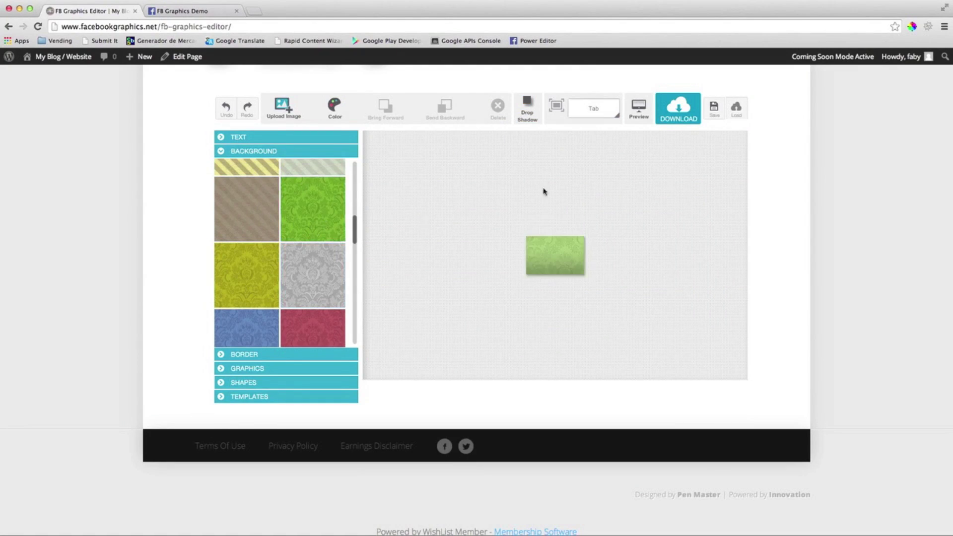
# - Add a text element reading FREE and move it lower on the tab
pyautogui.click(238, 137)
pyautogui.click(254, 160)
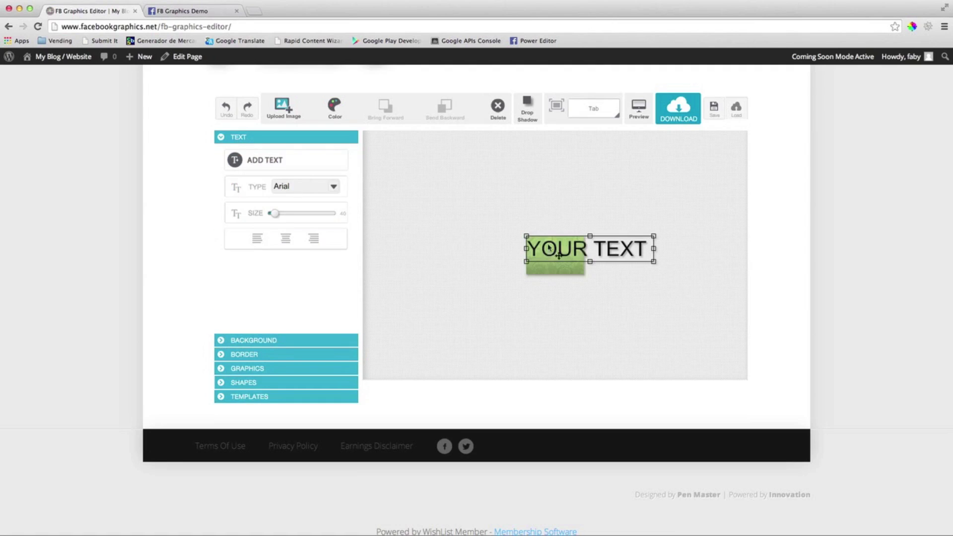
pyautogui.doubleClick(593, 252)
pyautogui.write('F')
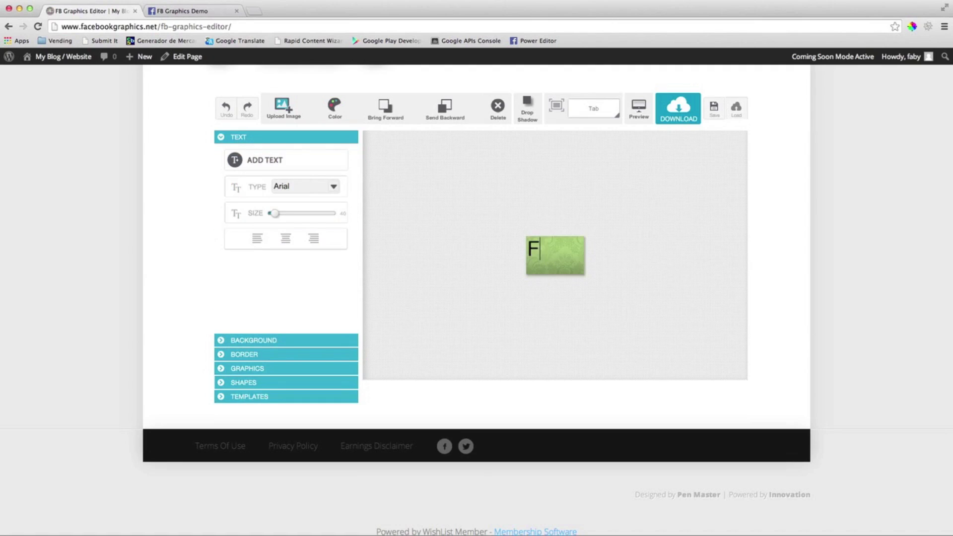
pyautogui.write('REE')
pyautogui.click(563, 254)
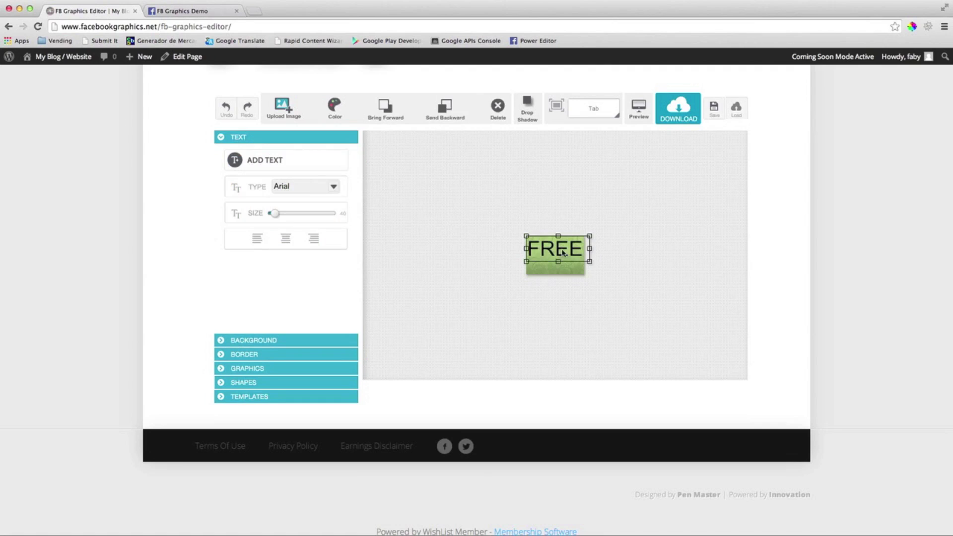
pyautogui.moveTo(560, 251); pyautogui.dragTo(560, 266)
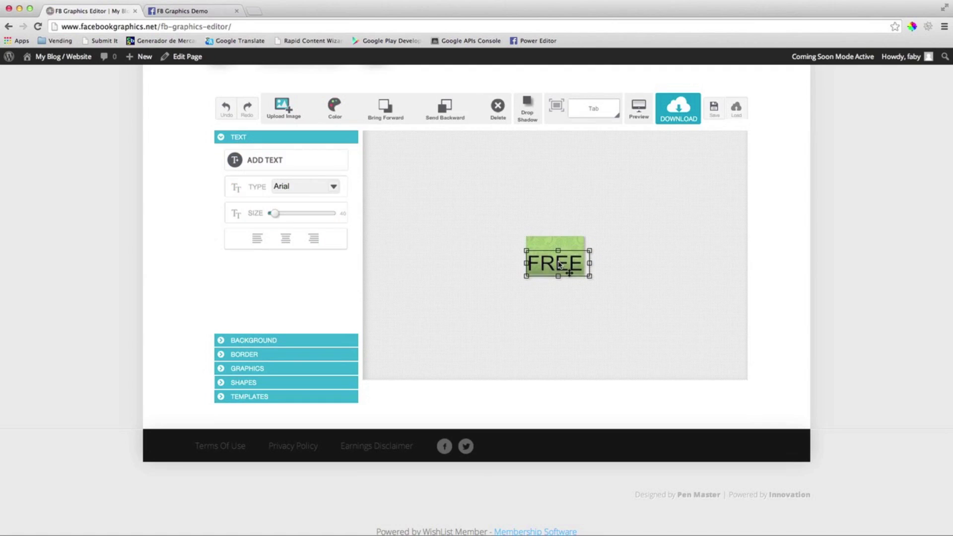
pyautogui.click(593, 307)
# - Add the star from the Others graphics, shrunk and placed above FREE
pyautogui.click(271, 368)
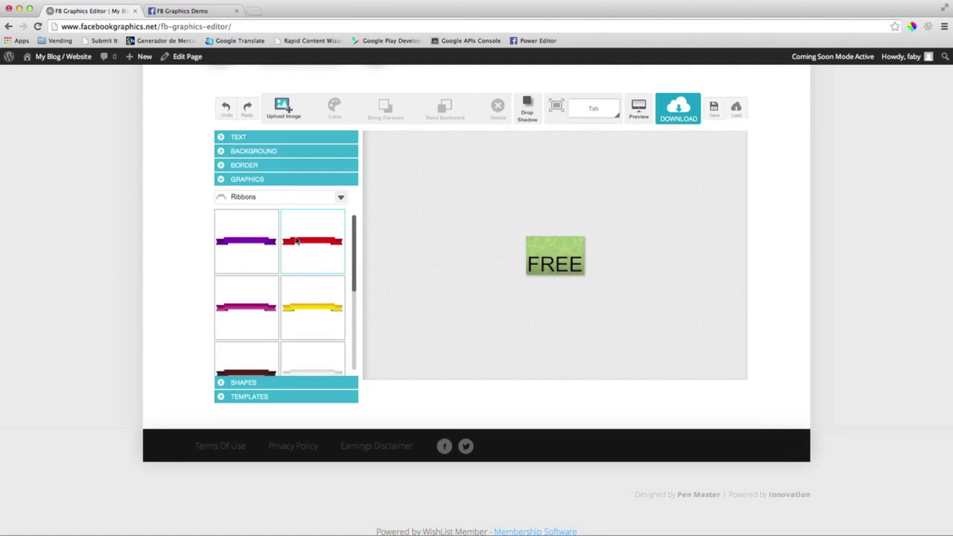
pyautogui.click(342, 199)
pyautogui.click(250, 317)
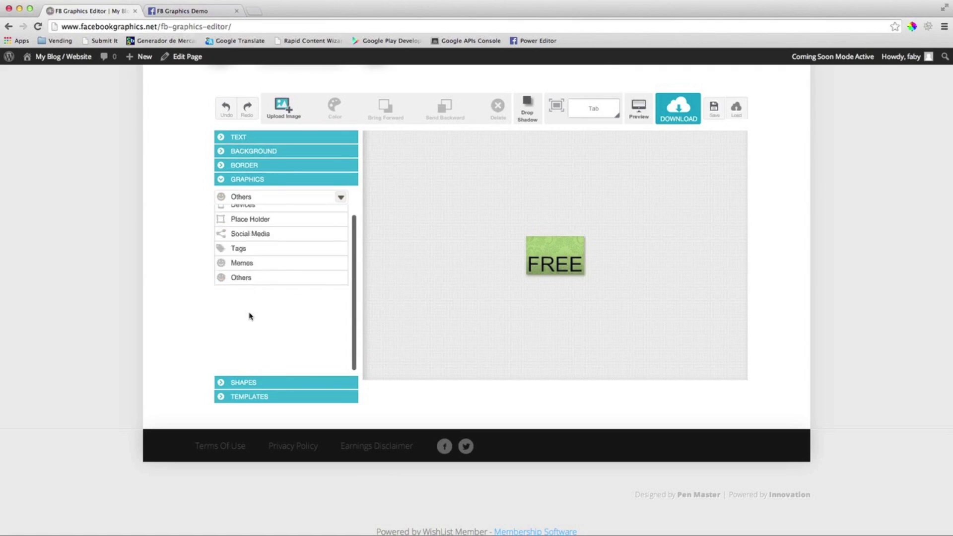
pyautogui.scroll(-3, 355, 229)
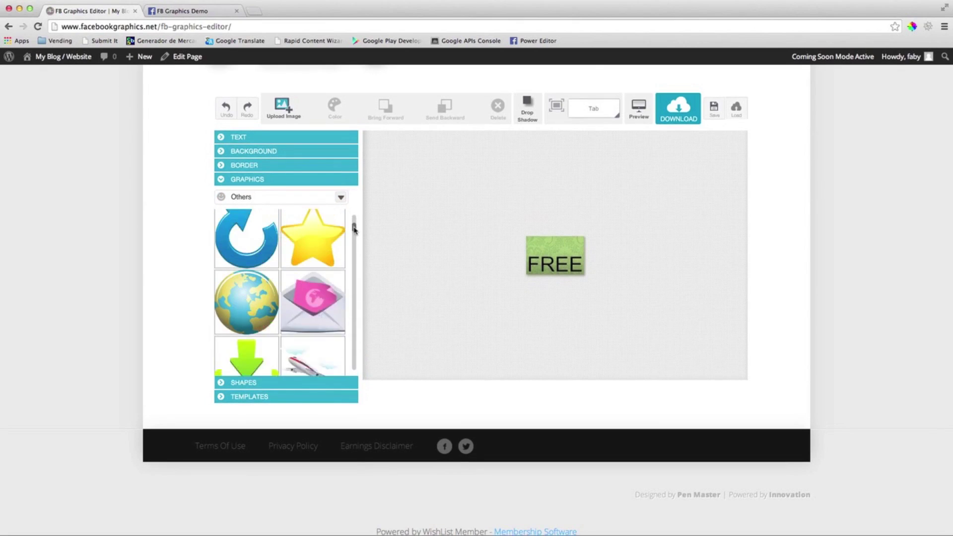
pyautogui.scroll(1, 355, 228)
pyautogui.click(313, 264)
pyautogui.moveTo(665, 369)
pyautogui.mouseDown()
pyautogui.moveTo(557, 255)
pyautogui.moveTo(560, 239)
pyautogui.mouseUp()
# - Undo the star's accidental rotation, then download the tab image as App-Tap
pyautogui.hotkey('ctrl', 'z')
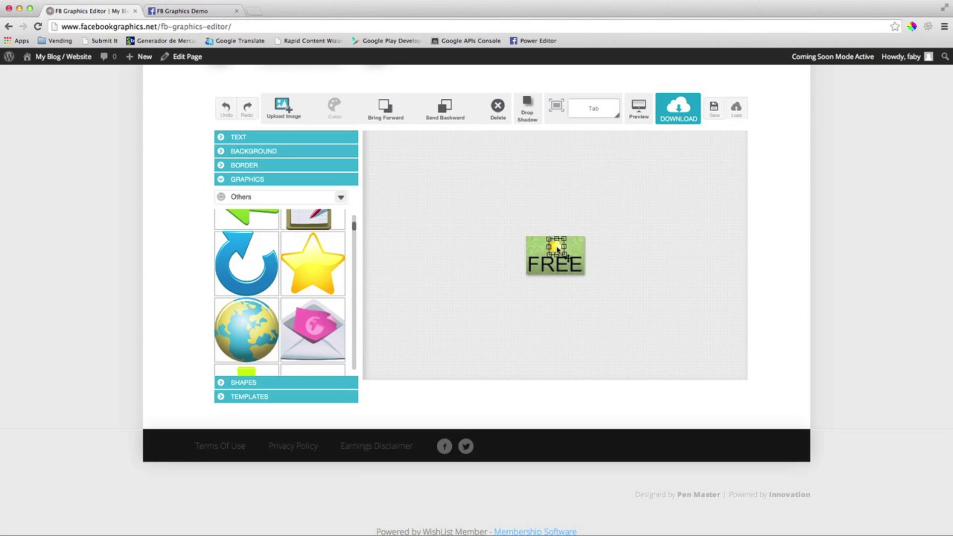
pyautogui.click(613, 271)
pyautogui.click(555, 248)
pyautogui.click(671, 249)
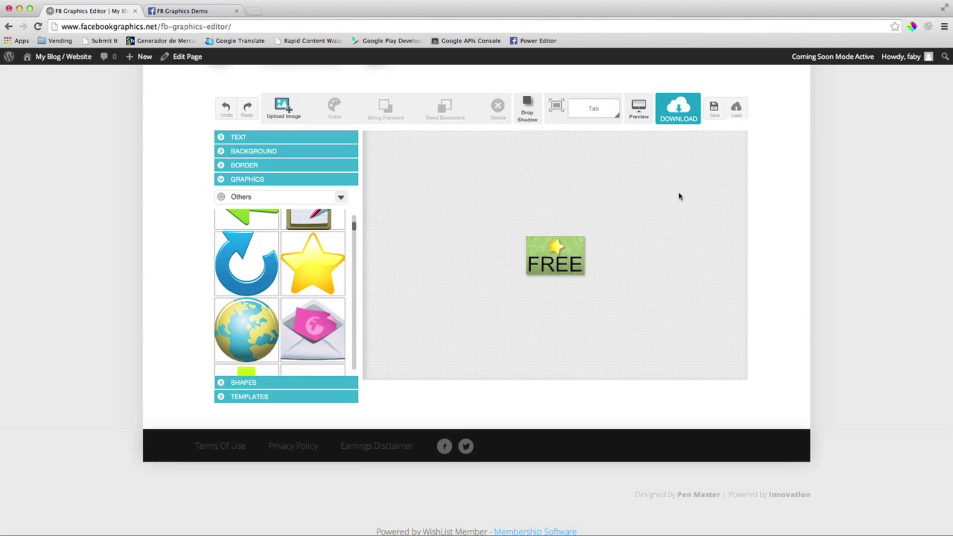
pyautogui.click(678, 108)
pyautogui.write('A')
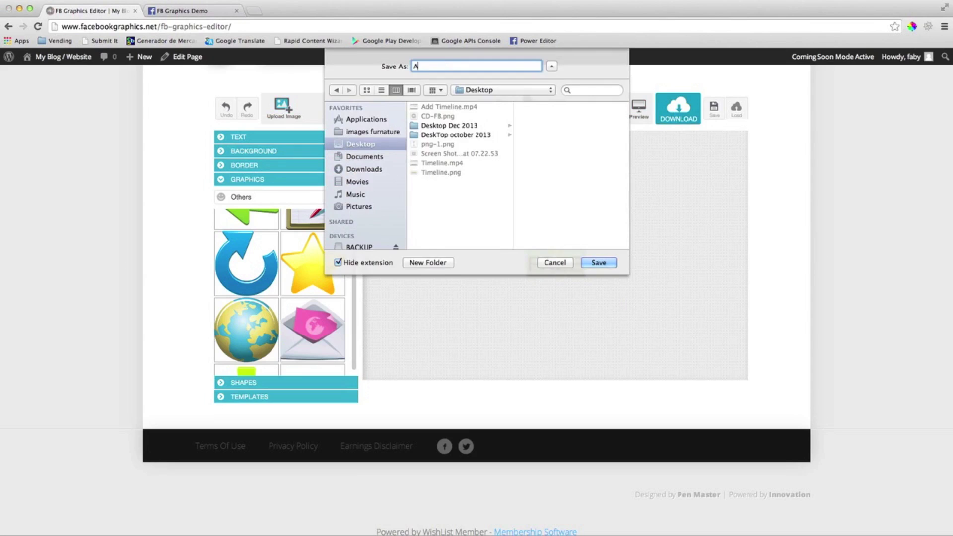
pyautogui.write('pp-Tap')
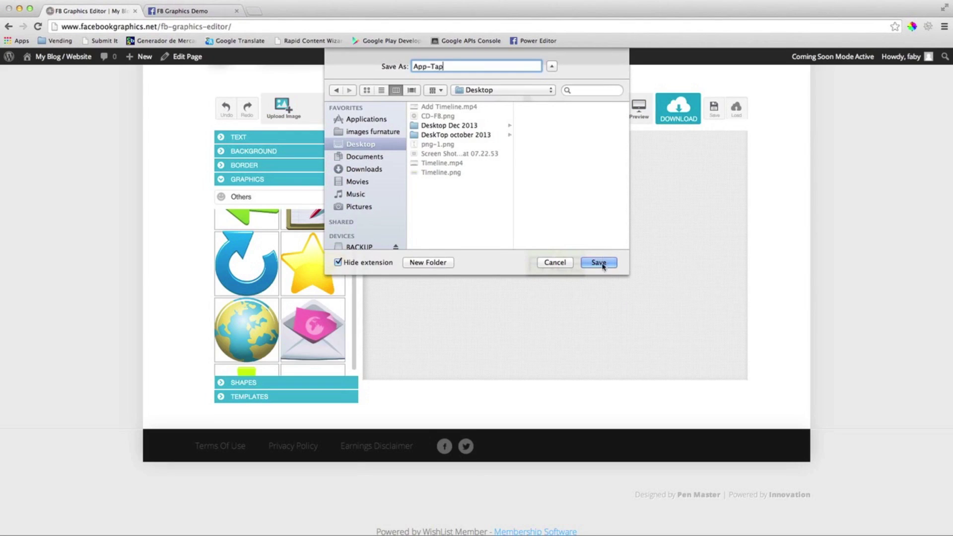
pyautogui.click(599, 262)
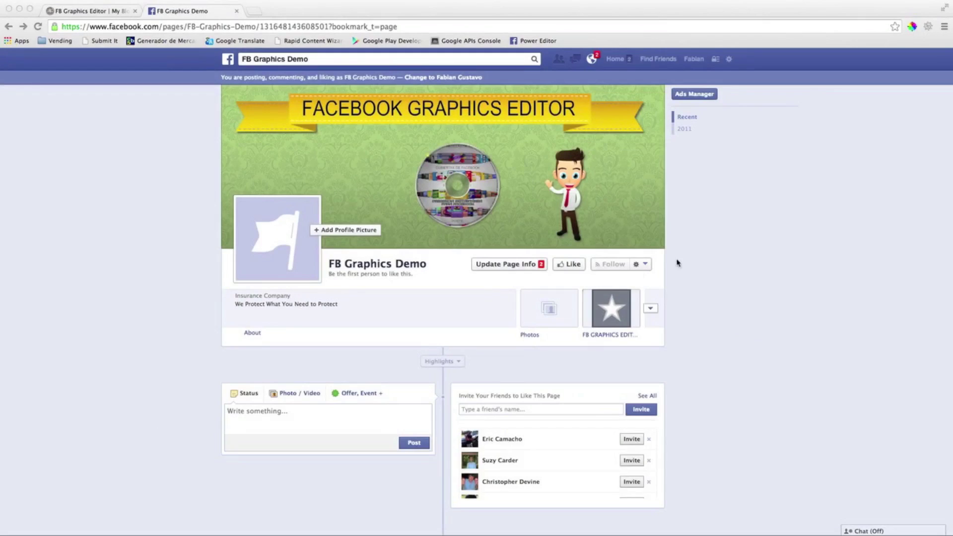
# - Open the app tab's settings and the upload window for its custom image
pyautogui.click(650, 309)
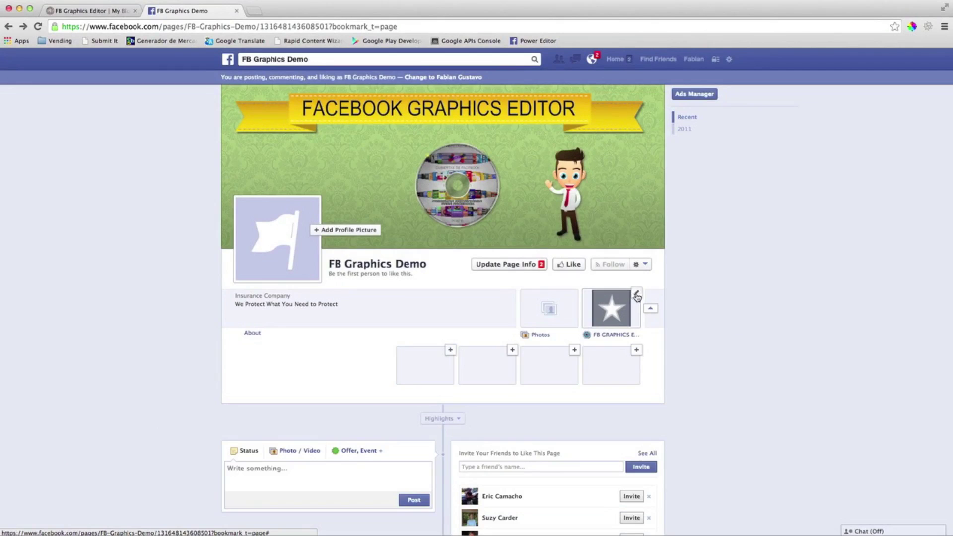
pyautogui.click(637, 295)
pyautogui.click(588, 331)
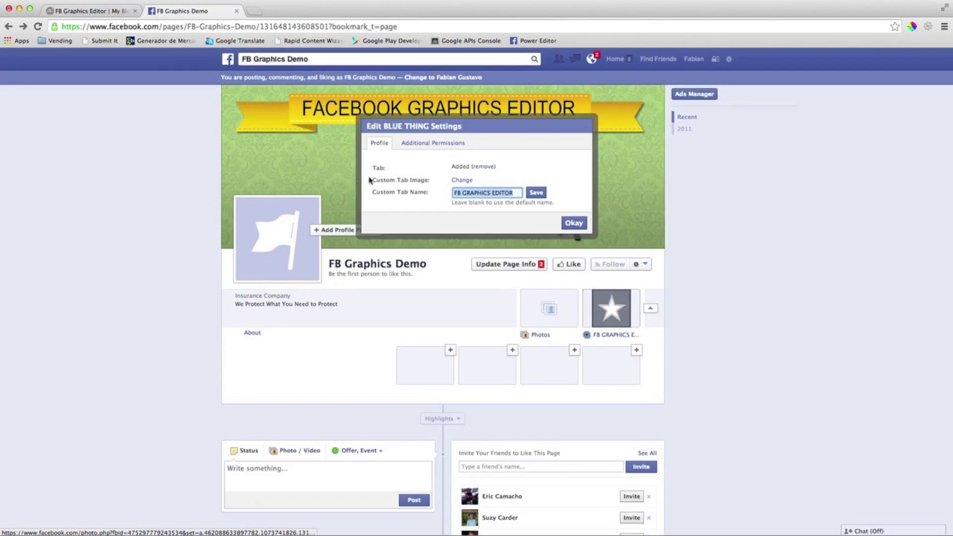
pyautogui.click(461, 179)
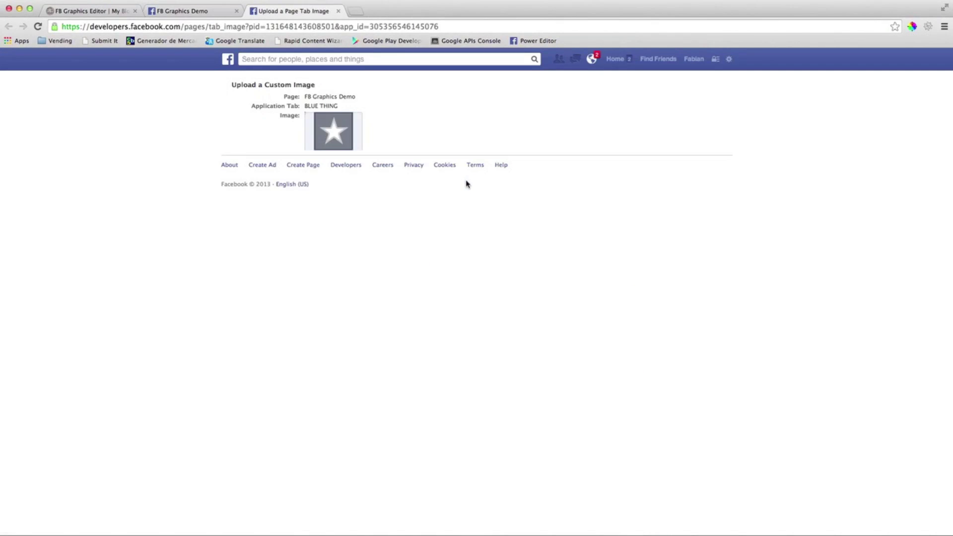
pyautogui.moveTo(334, 131)
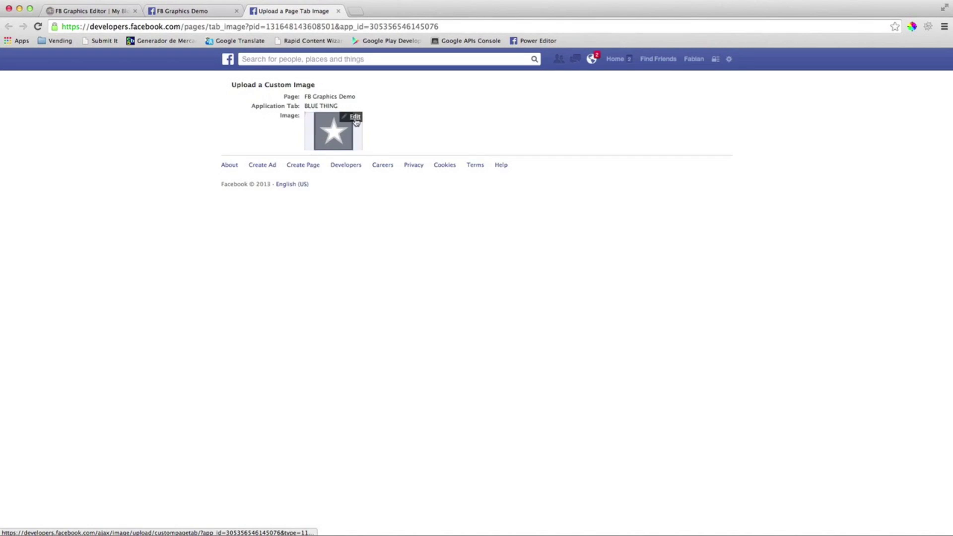
pyautogui.click(355, 120)
pyautogui.doubleClick(402, 200)
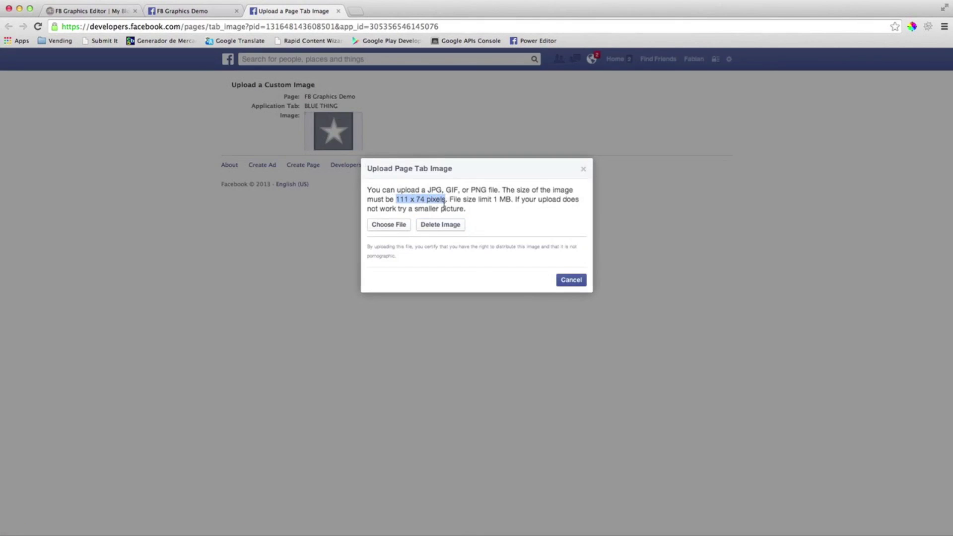
# - Upload App-Tap.png as the custom tab image and confirm the settings with Okay
pyautogui.click(389, 225)
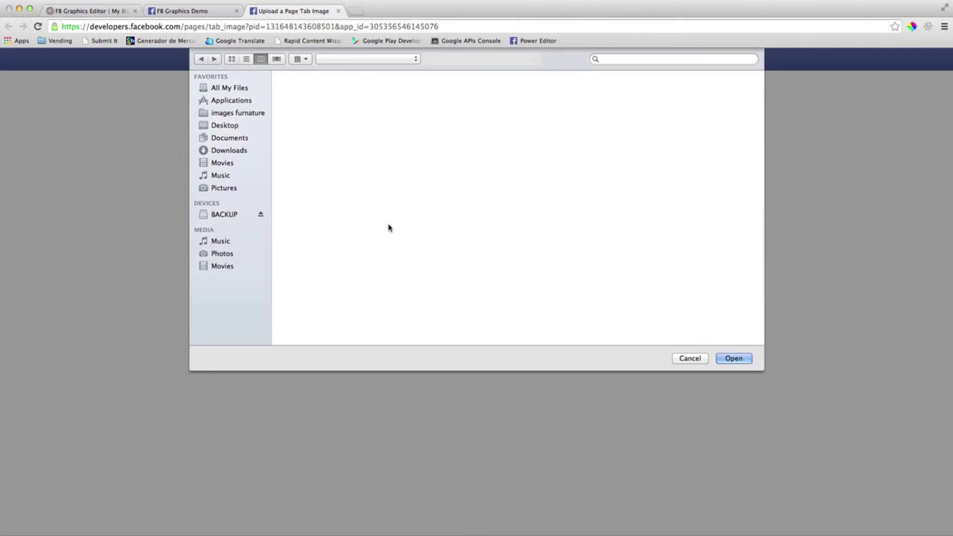
pyautogui.click(305, 94)
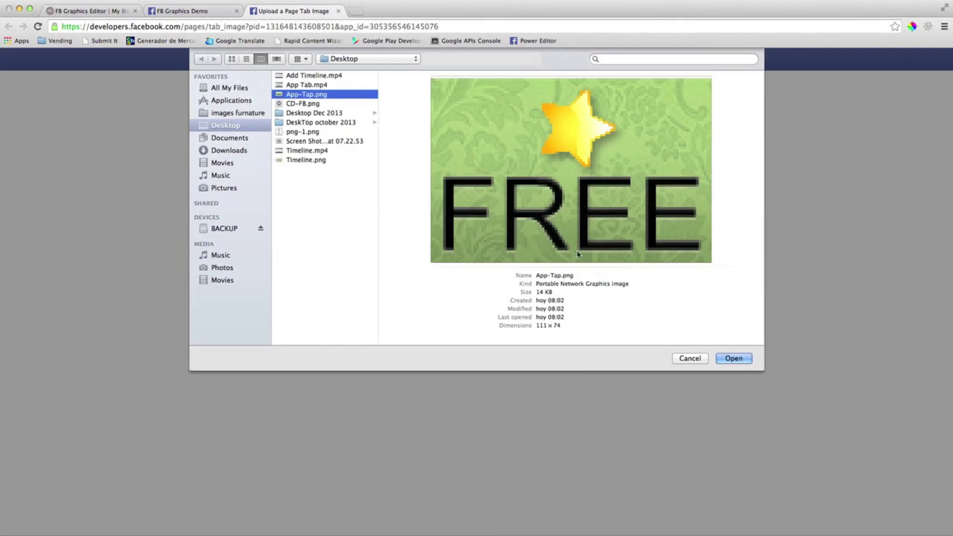
pyautogui.click(736, 360)
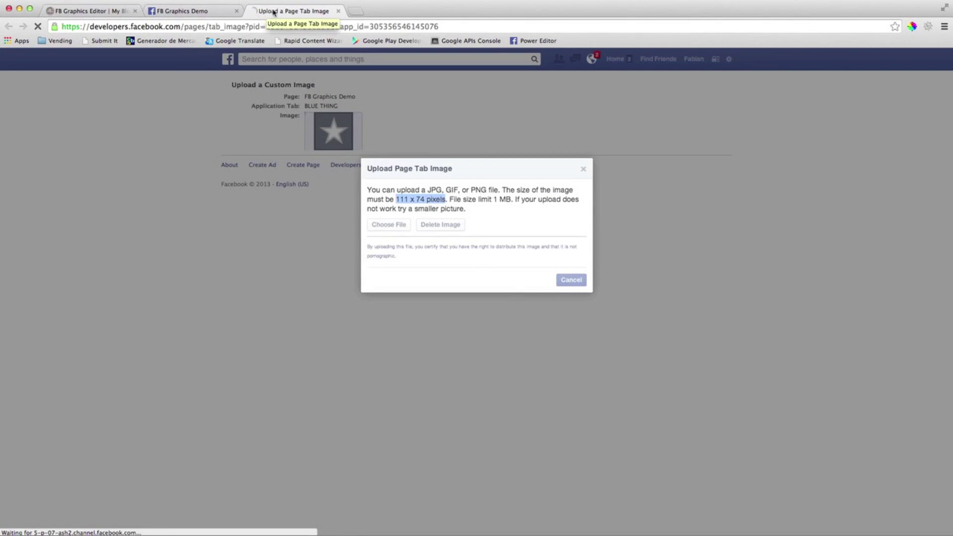
pyautogui.click(183, 10)
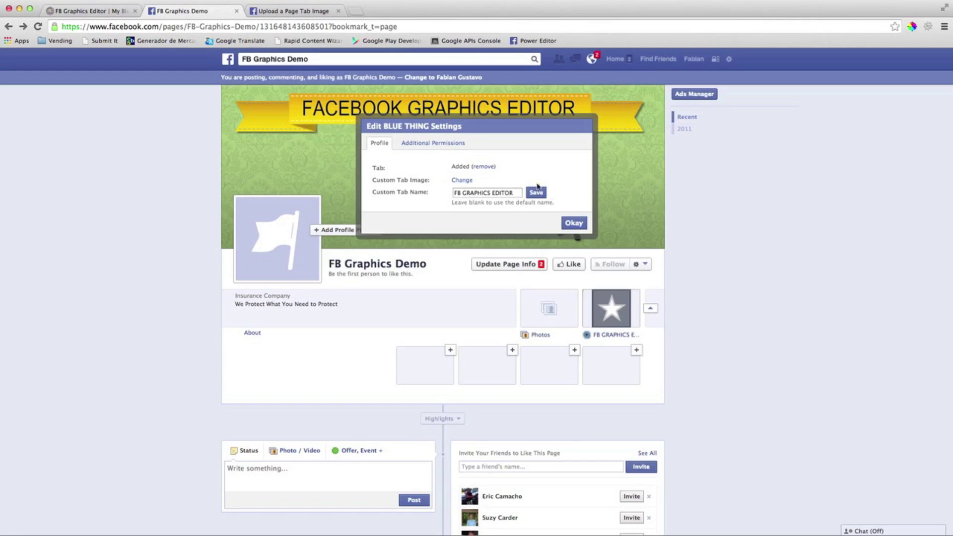
pyautogui.click(574, 223)
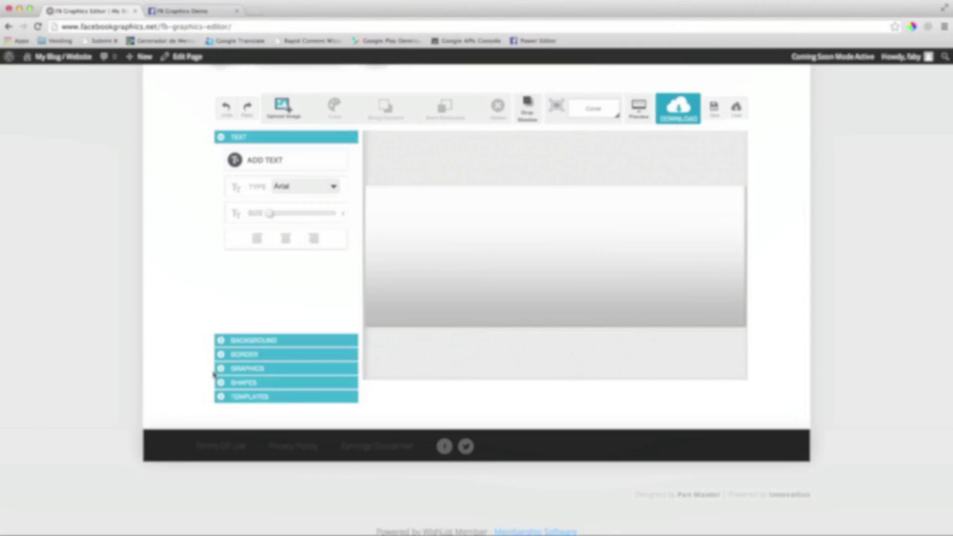
pyautogui.click(248, 266)
# - Set the template type to Post, try the camera, SALE and taxi designs, then apply Coupon
pyautogui.click(343, 229)
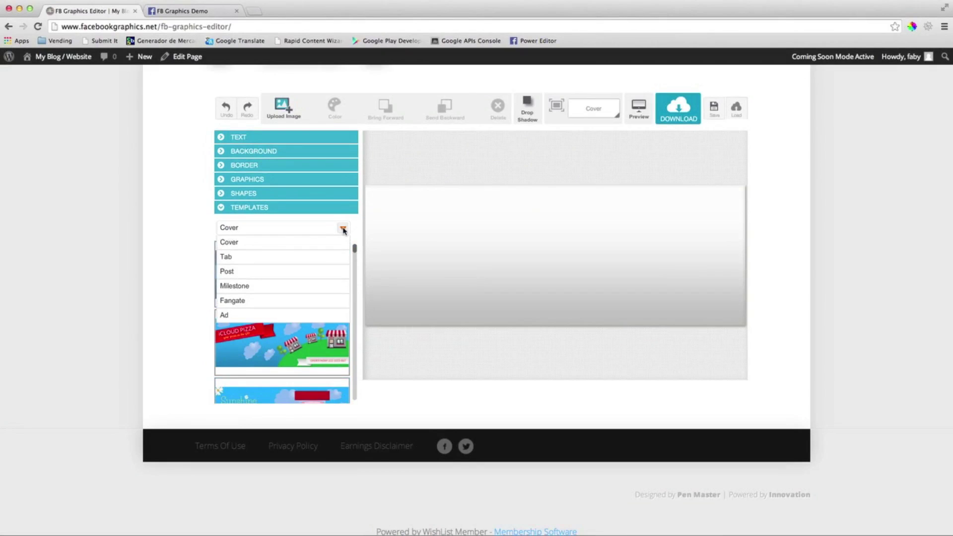
pyautogui.click(227, 272)
pyautogui.moveTo(354, 250)
pyautogui.mouseDown()
pyautogui.moveTo(354, 290)
pyautogui.moveTo(355, 248)
pyautogui.mouseUp()
pyautogui.click(283, 269)
pyautogui.click(283, 269)
pyautogui.click(284, 283)
pyautogui.click(283, 273)
pyautogui.click(580, 192)
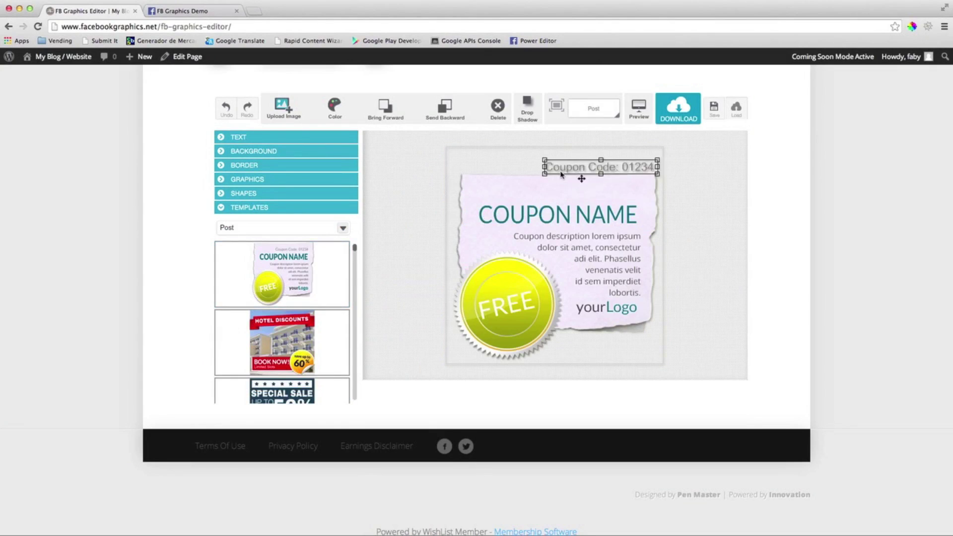
# - Resize the Coupon Code text and change the heading to 50% OFF EVERYTHING
pyautogui.click(239, 137)
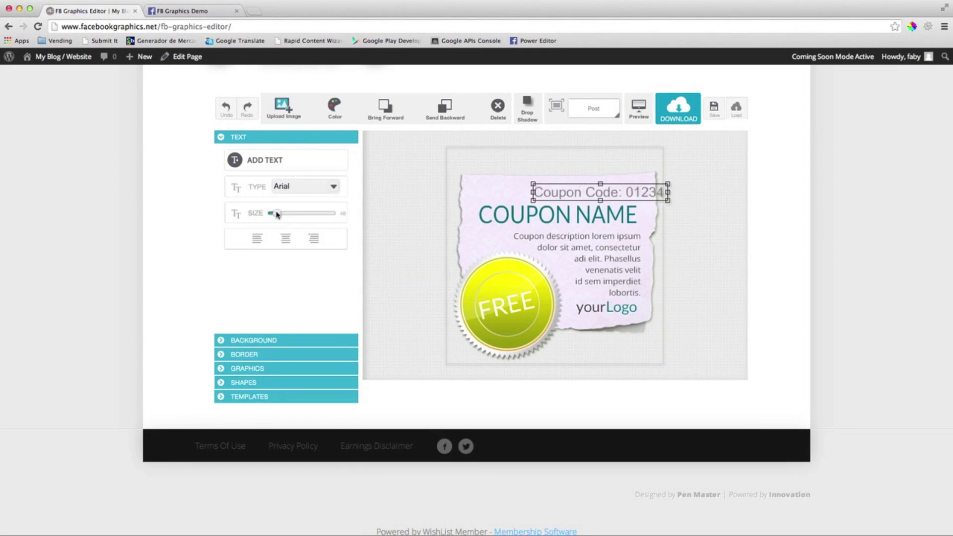
pyautogui.moveTo(282, 213); pyautogui.dragTo(276, 215)
pyautogui.click(389, 287)
pyautogui.click(560, 223)
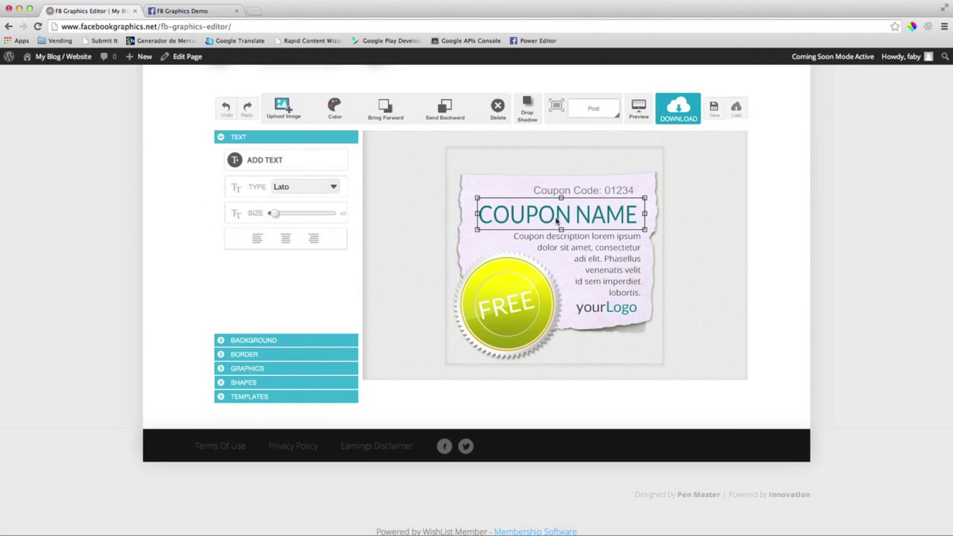
pyautogui.doubleClick(552, 219)
pyautogui.write('50')
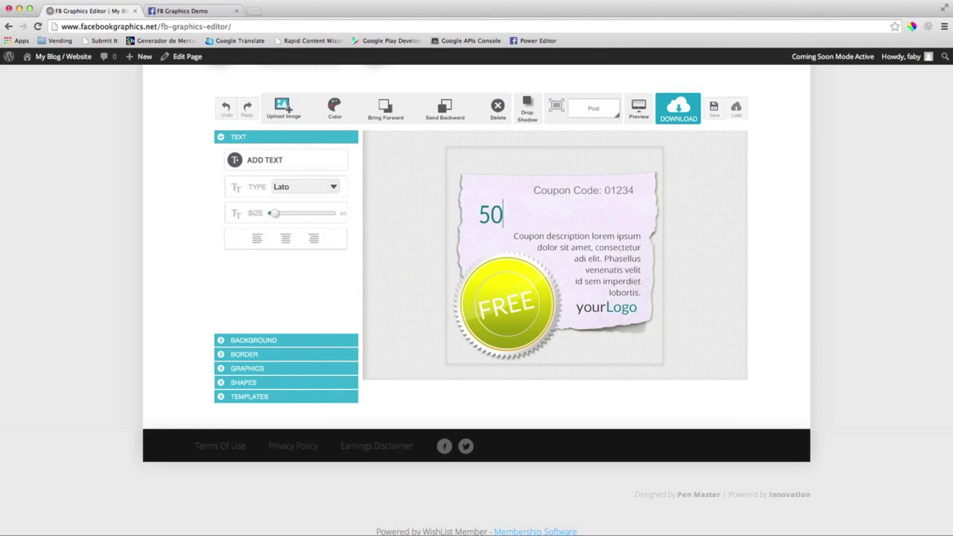
pyautogui.write('% OFF E')
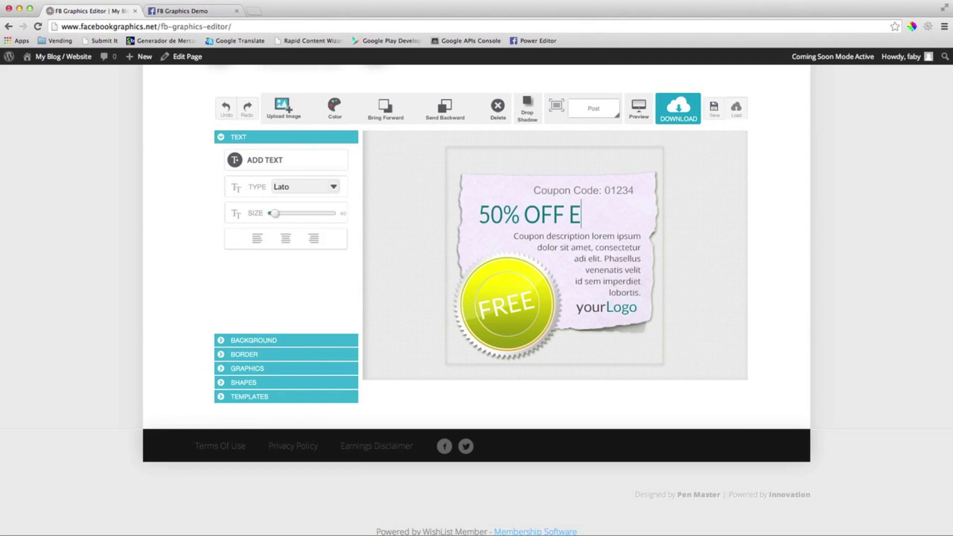
pyautogui.write('VERYTHING')
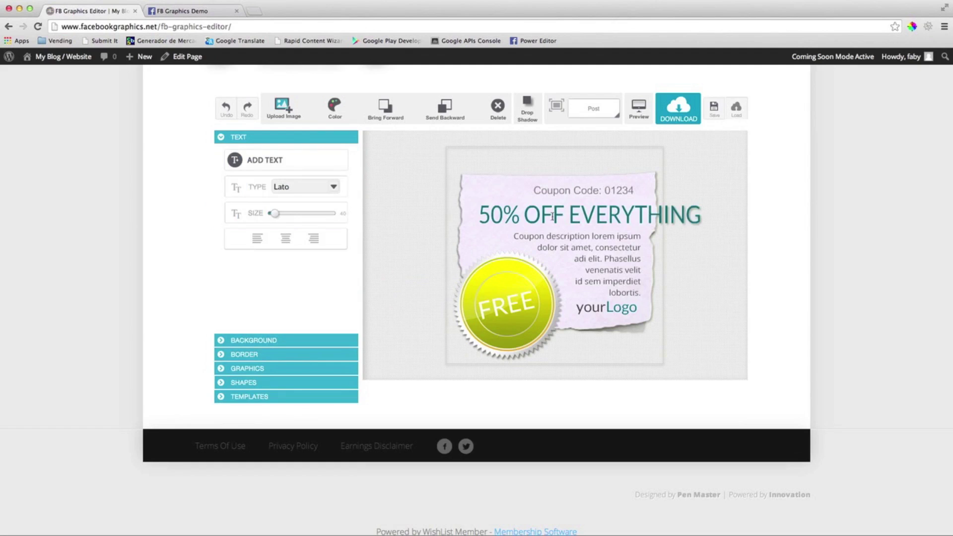
pyautogui.click(647, 218)
# - Shrink the heading to fit the coupon and change the badge text from FREE to 50%
pyautogui.moveTo(277, 214); pyautogui.dragTo(273, 214)
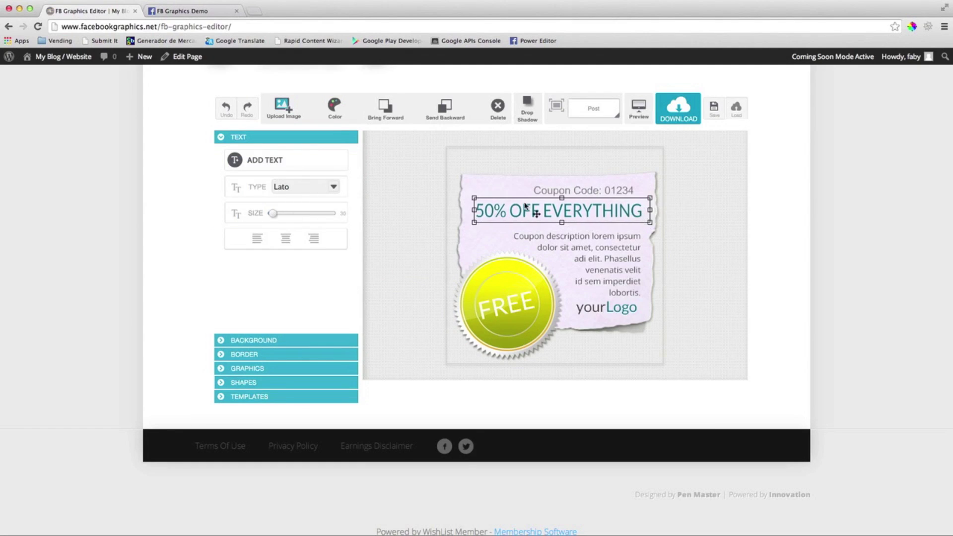
pyautogui.moveTo(588, 216); pyautogui.dragTo(551, 217)
pyautogui.click(692, 242)
pyautogui.click(497, 315)
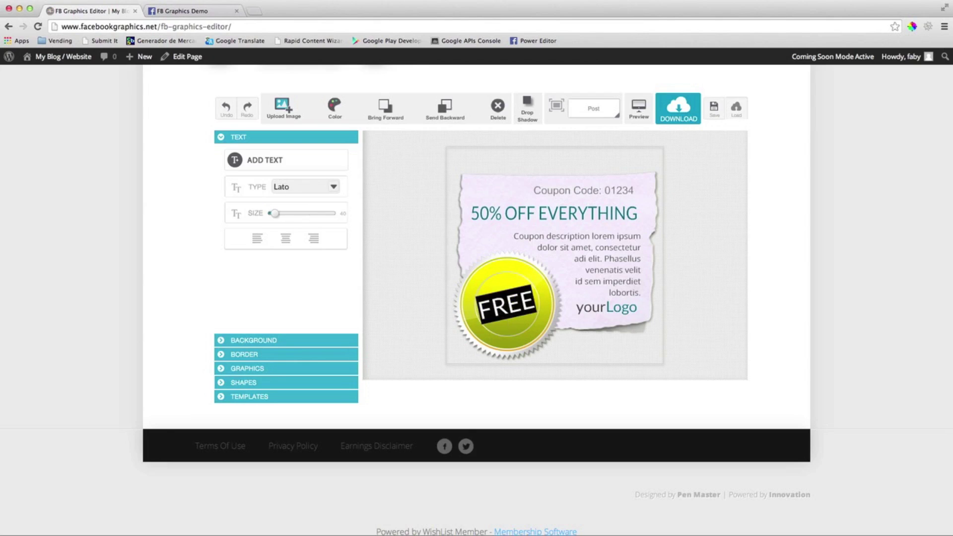
pyautogui.write('50')
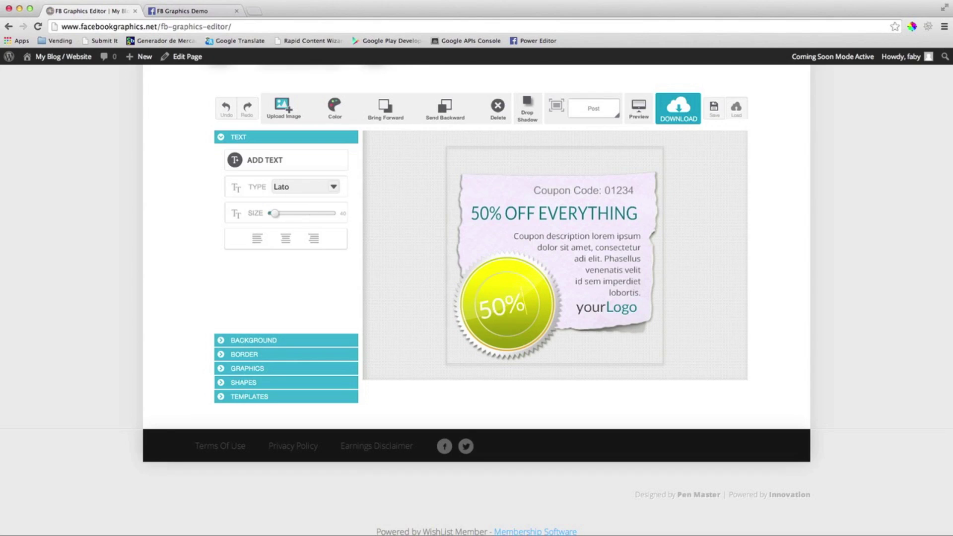
pyautogui.click(499, 311)
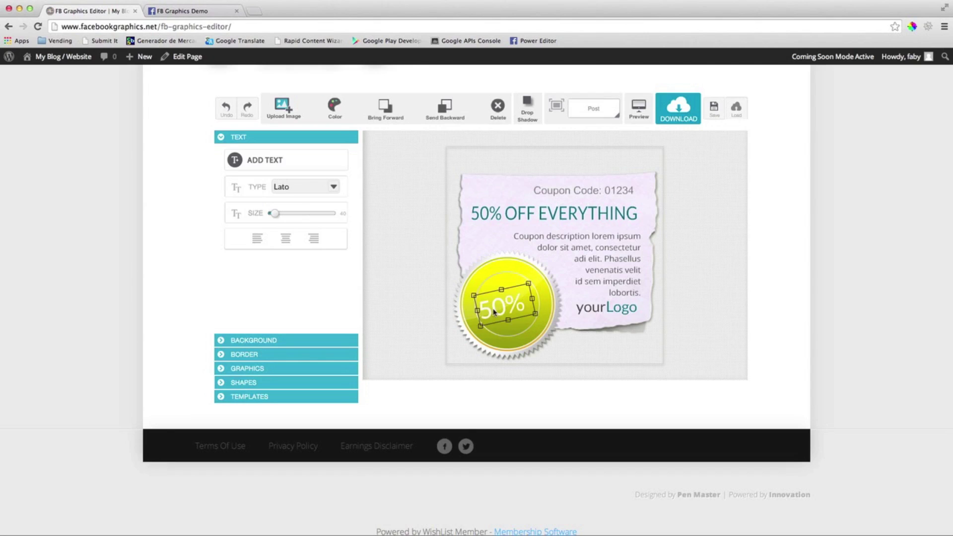
# - Style the 50% in ChunkFive, dark green, with a drop shadow, enlarged and recentred
pyautogui.click(334, 188)
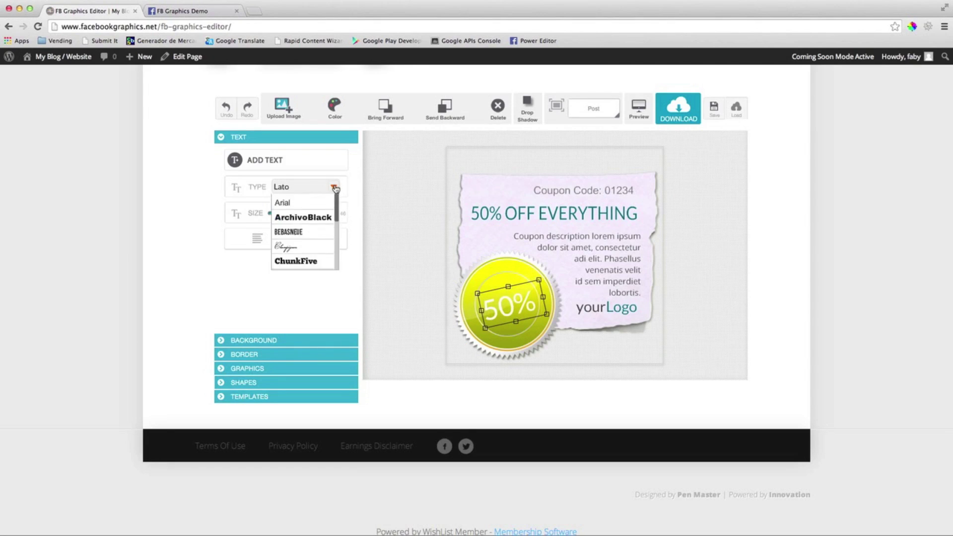
pyautogui.click(297, 262)
pyautogui.click(335, 106)
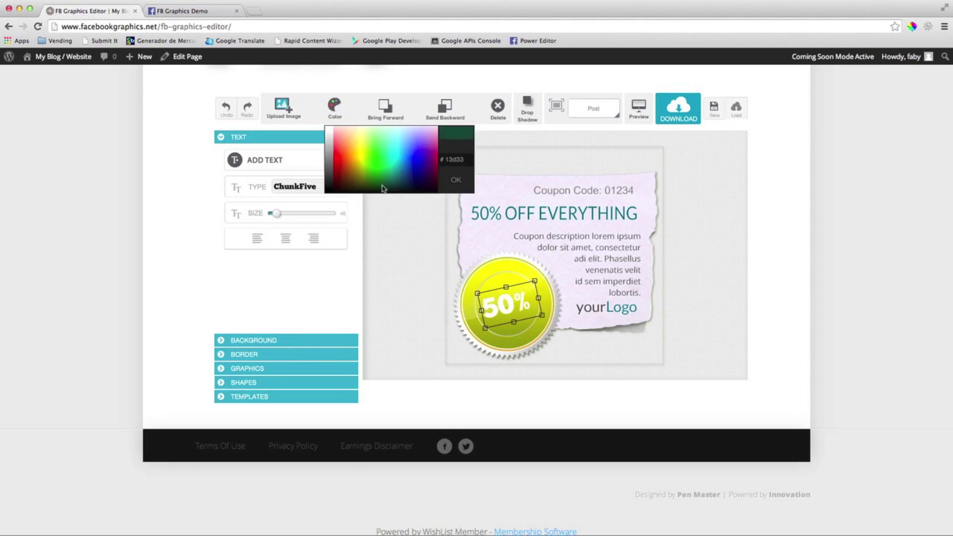
pyautogui.click(381, 188)
pyautogui.click(527, 109)
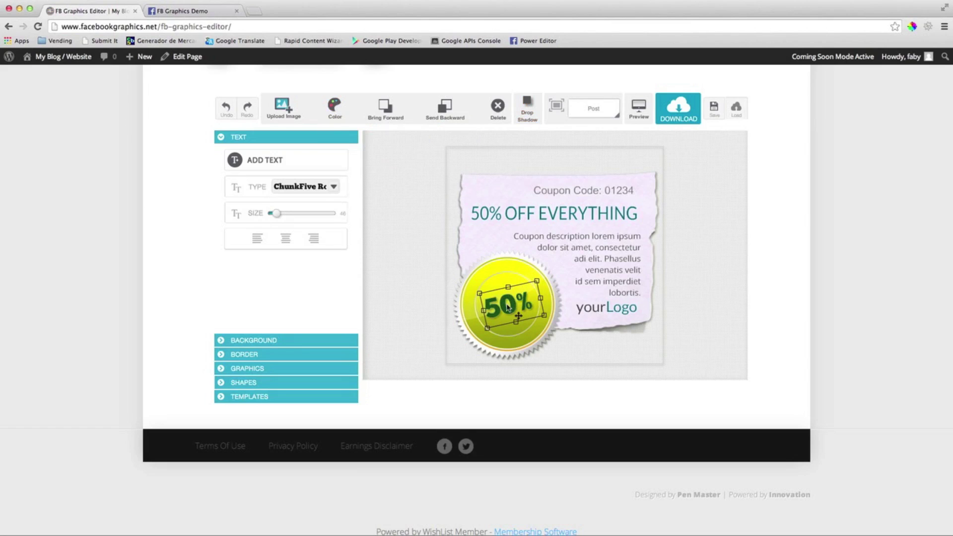
pyautogui.moveTo(277, 214); pyautogui.dragTo(283, 215)
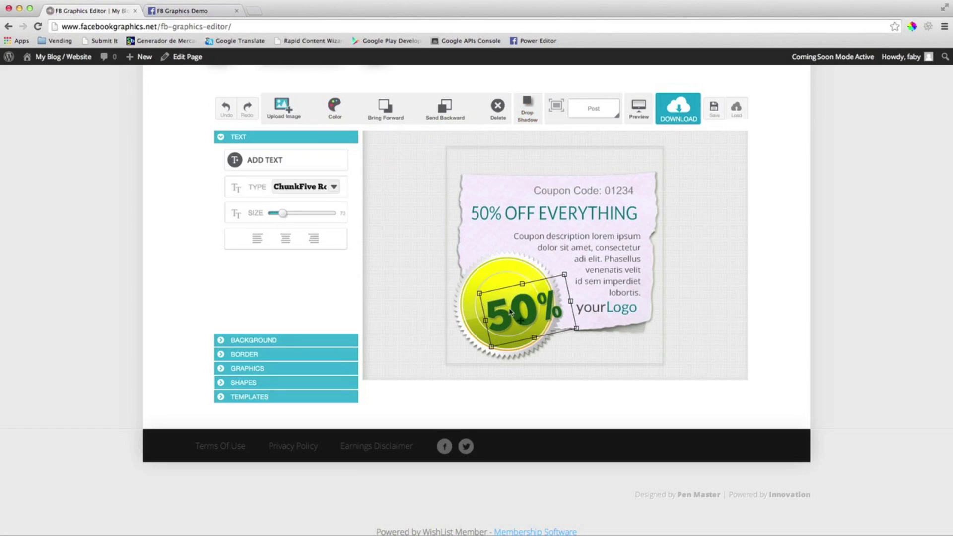
pyautogui.moveTo(511, 311); pyautogui.dragTo(506, 307)
pyautogui.click(693, 328)
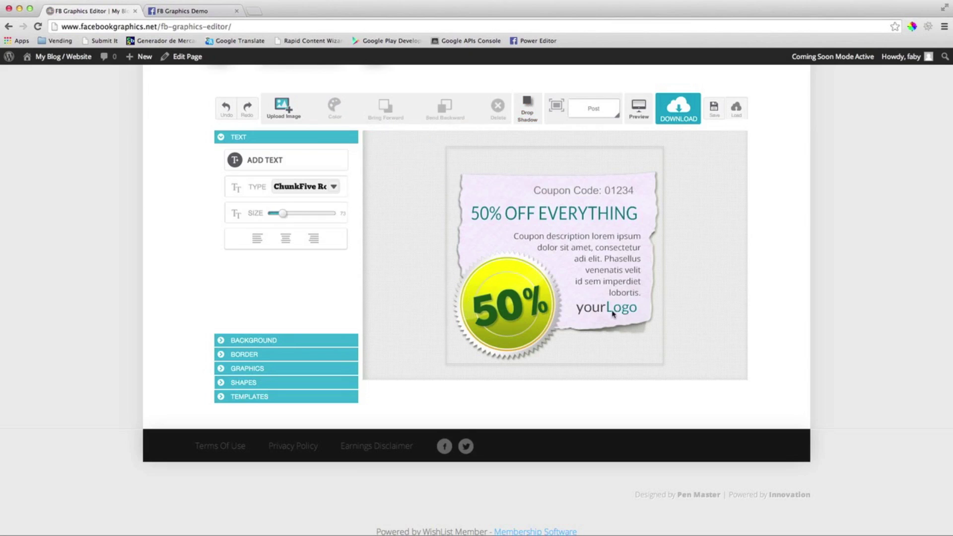
# - Edit the coupon description text, then download the graphic as Coupon
pyautogui.click(613, 312)
pyautogui.click(581, 250)
pyautogui.doubleClick(564, 249)
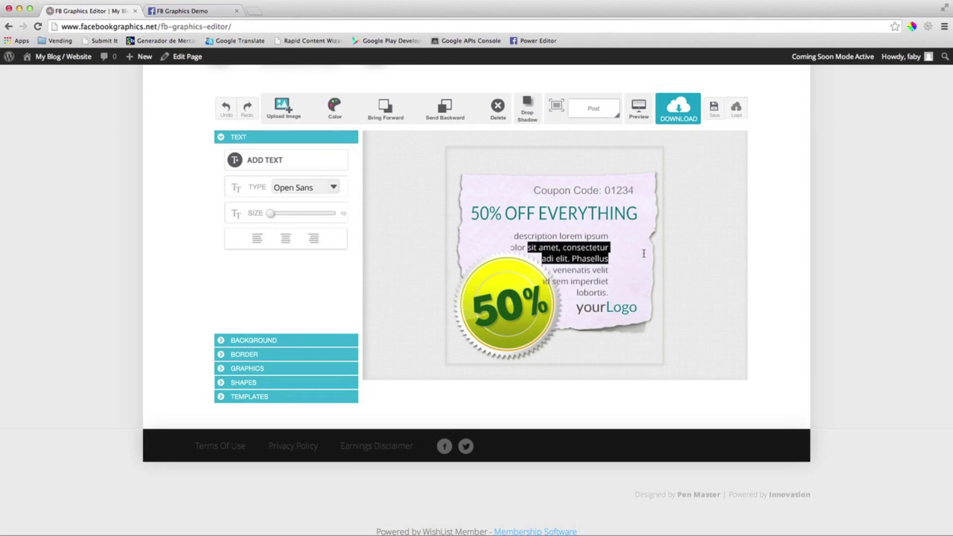
pyautogui.click(718, 268)
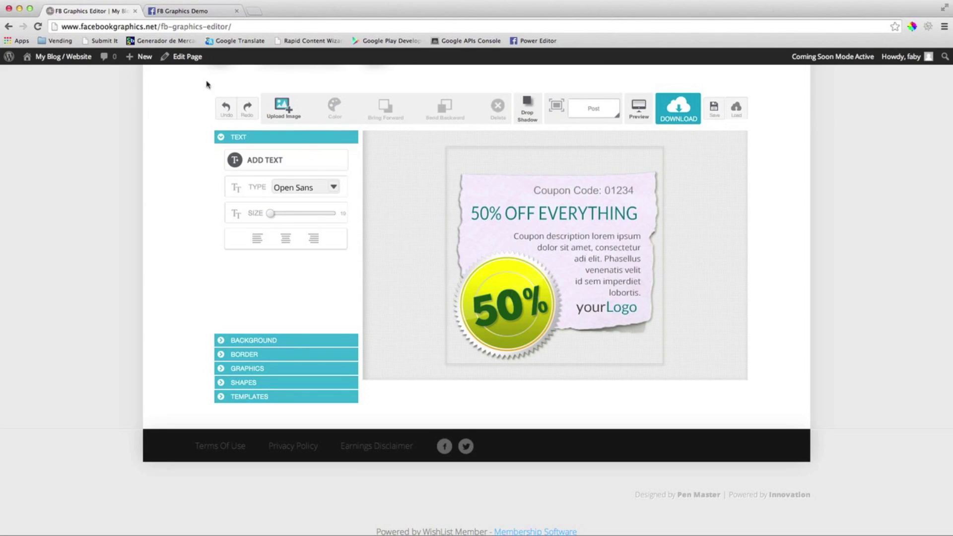
pyautogui.click(678, 109)
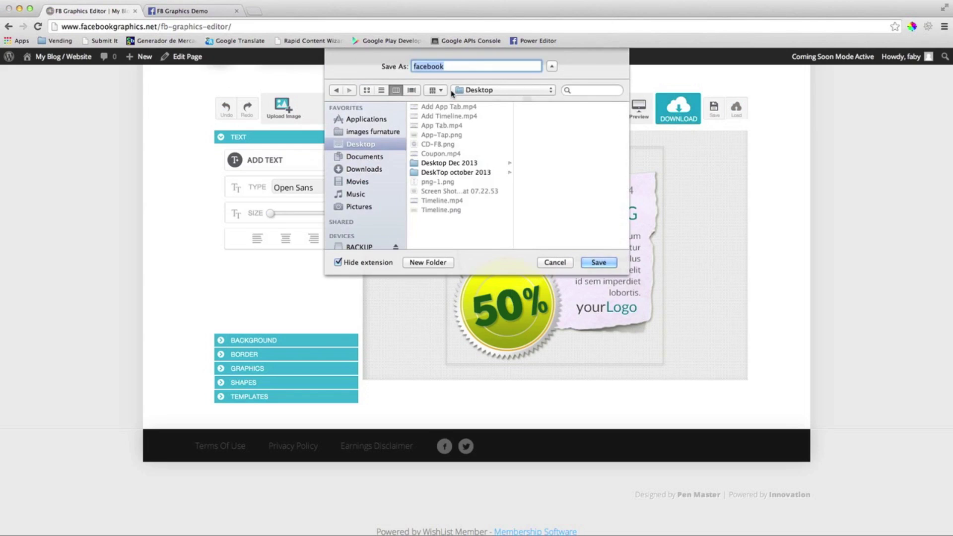
pyautogui.write('Coupon')
pyautogui.click(598, 262)
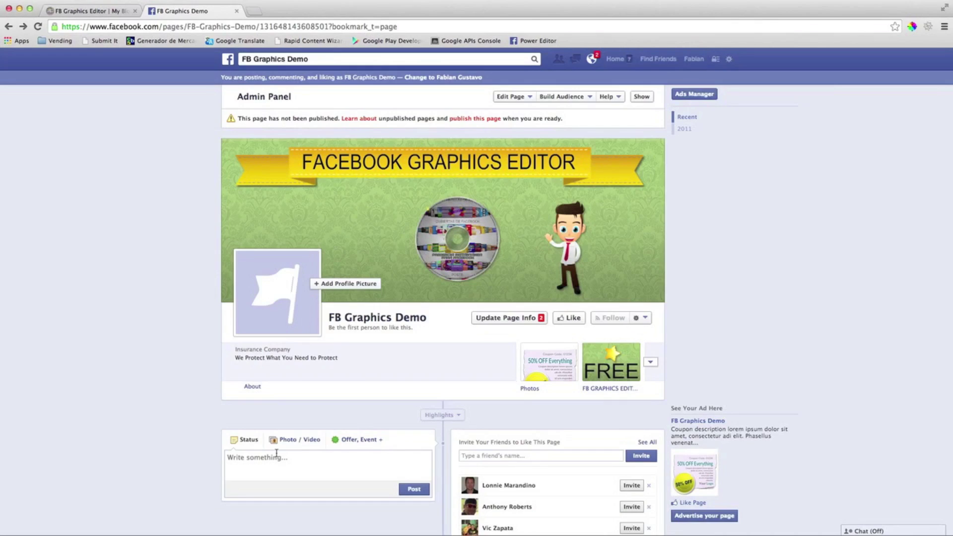
# - Post Coupon.png with the caption 'Come in and get a get discount!' and reload the page
pyautogui.click(291, 444)
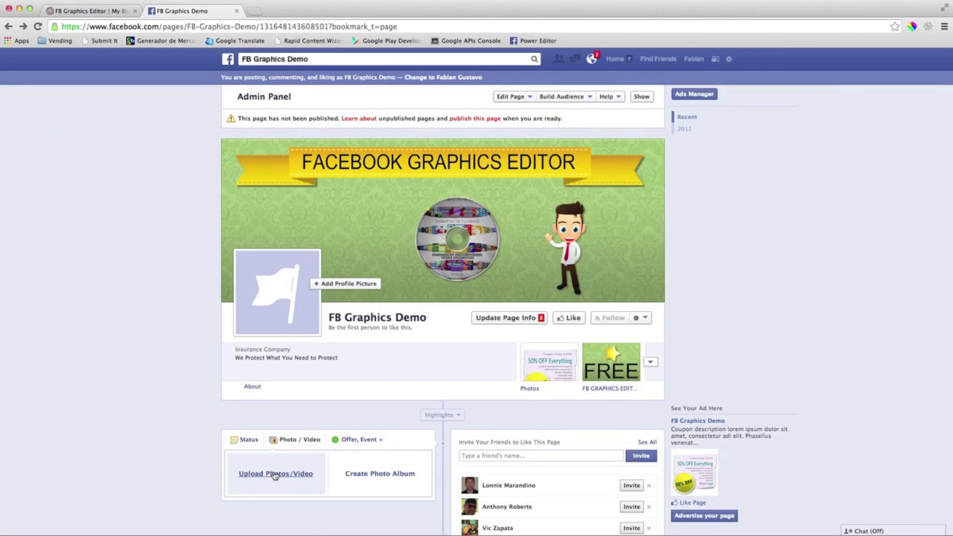
pyautogui.click(276, 474)
pyautogui.click(301, 132)
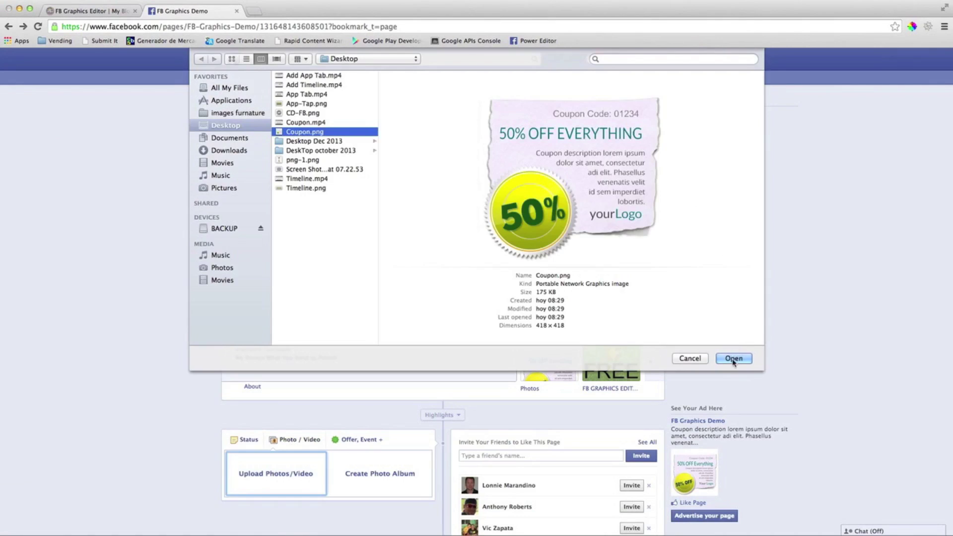
pyautogui.click(733, 358)
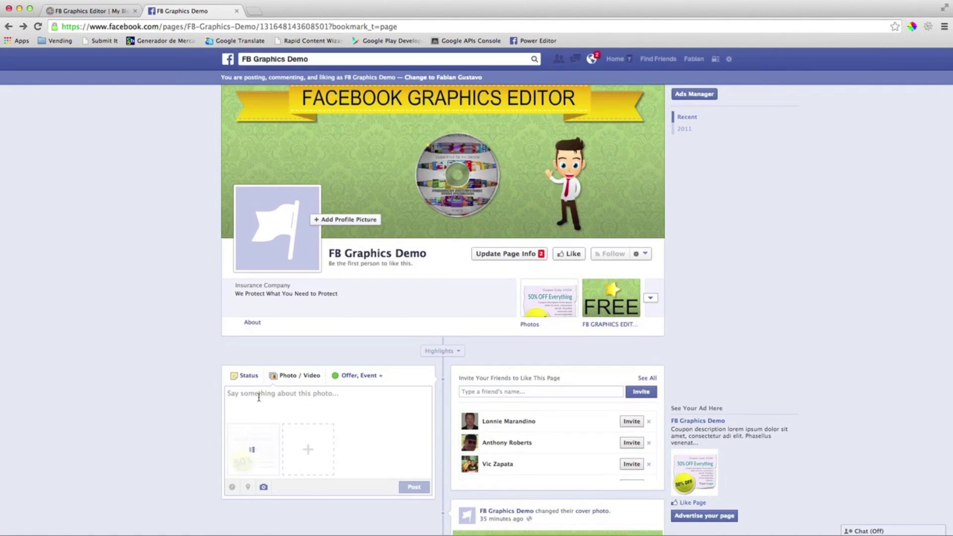
pyautogui.click(259, 397)
pyautogui.write('Come in and get a get discount!')
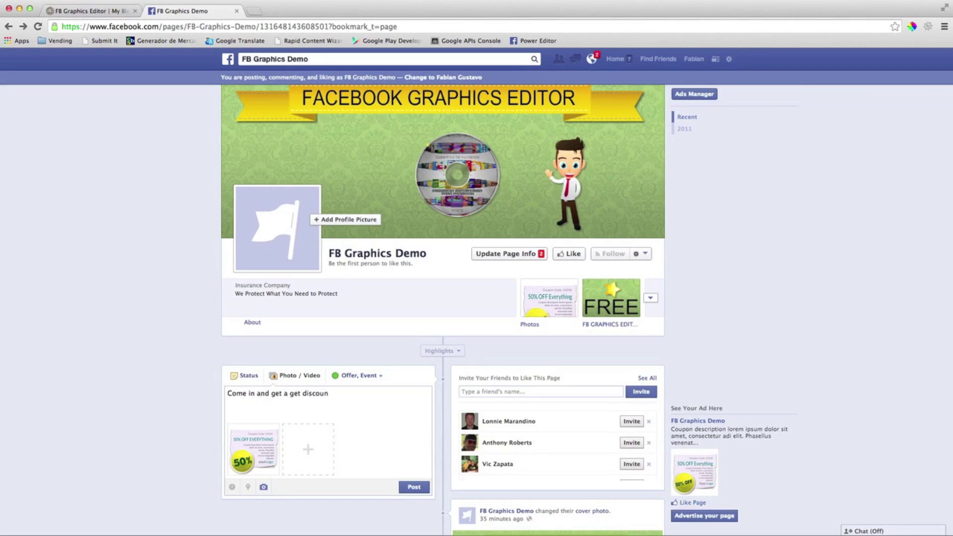
pyautogui.click(414, 487)
pyautogui.scroll(-3, 437, 436)
pyautogui.scroll(-3, 437, 436)
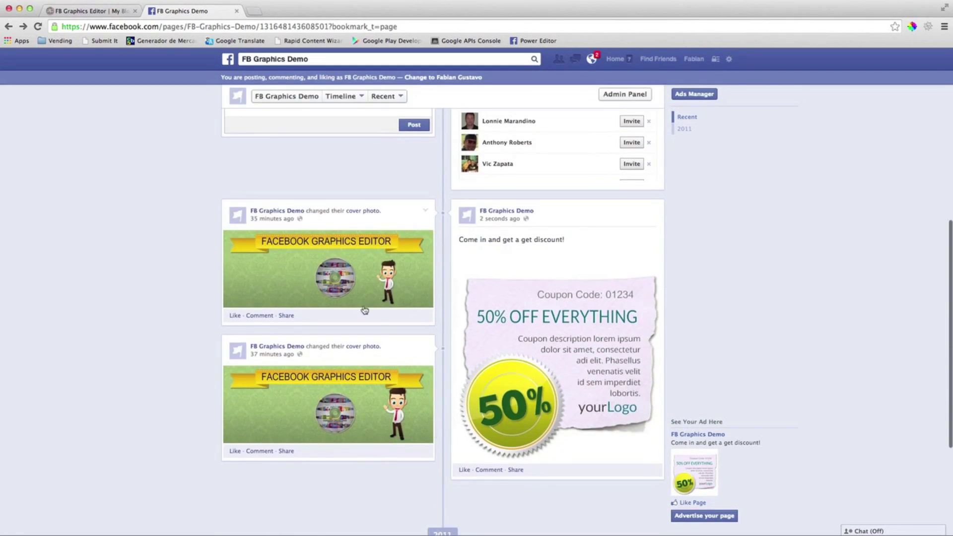
pyautogui.press('super+r')
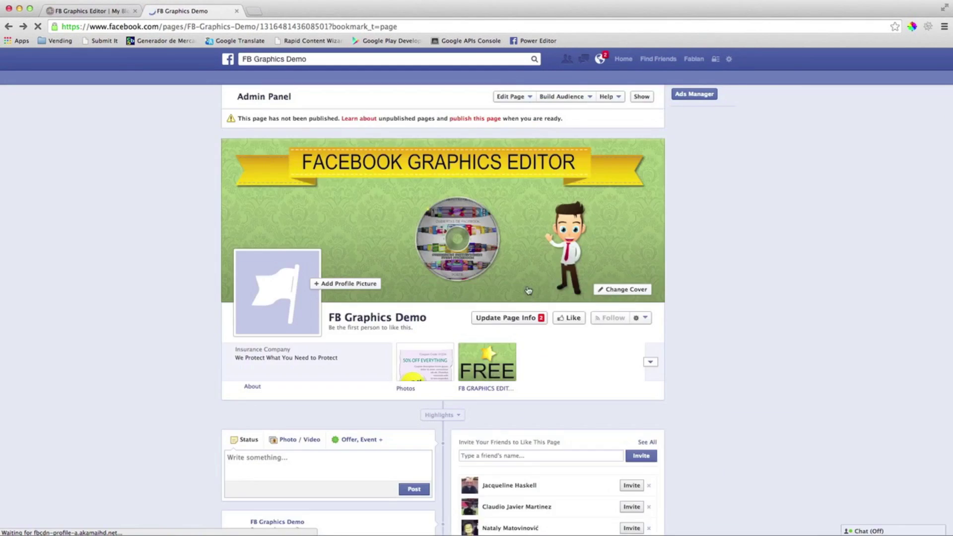
pyautogui.scroll(-5, 445, 287)
pyautogui.scroll(-1, 178, 306)
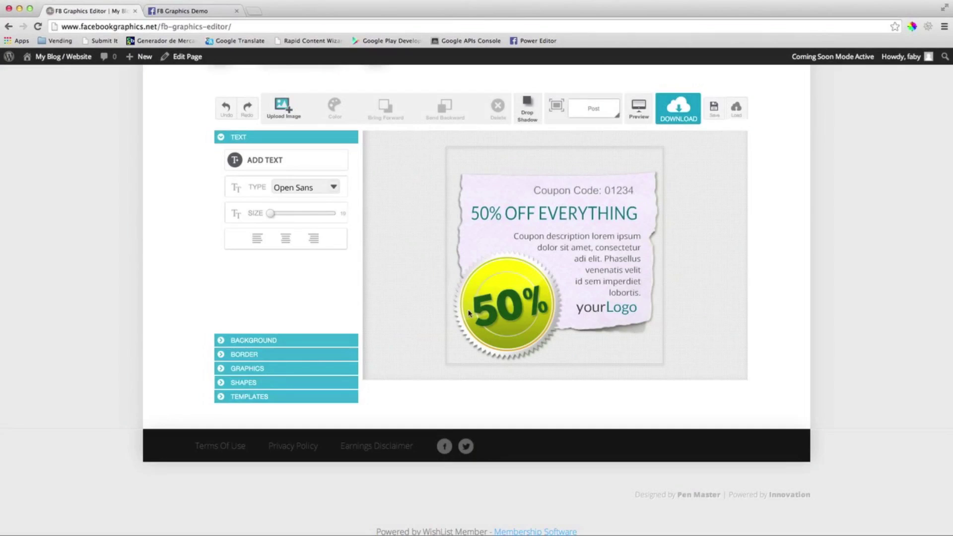
pyautogui.click(526, 319)
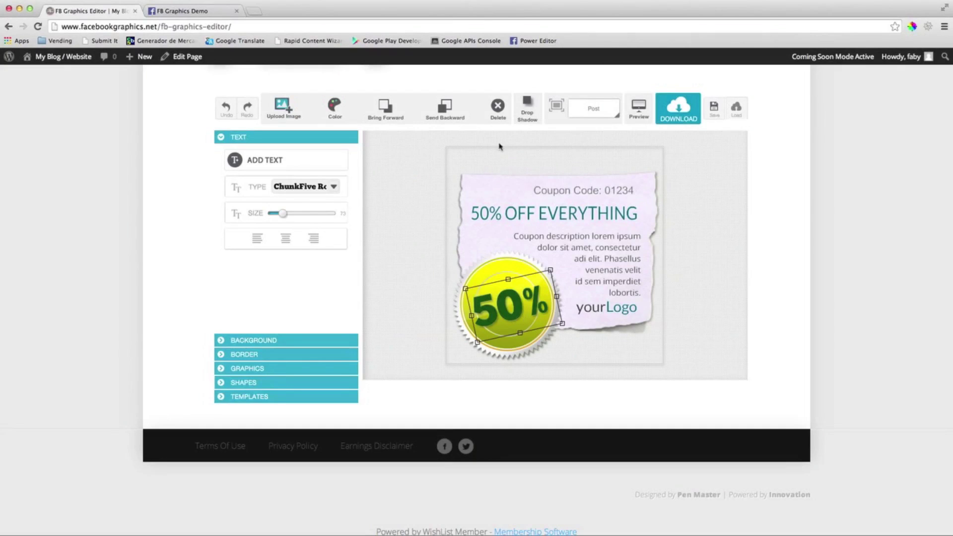
# - Delete the coupon text and badge objects and switch the canvas size to Profile
pyautogui.click(497, 108)
pyautogui.click(554, 214)
pyautogui.click(498, 108)
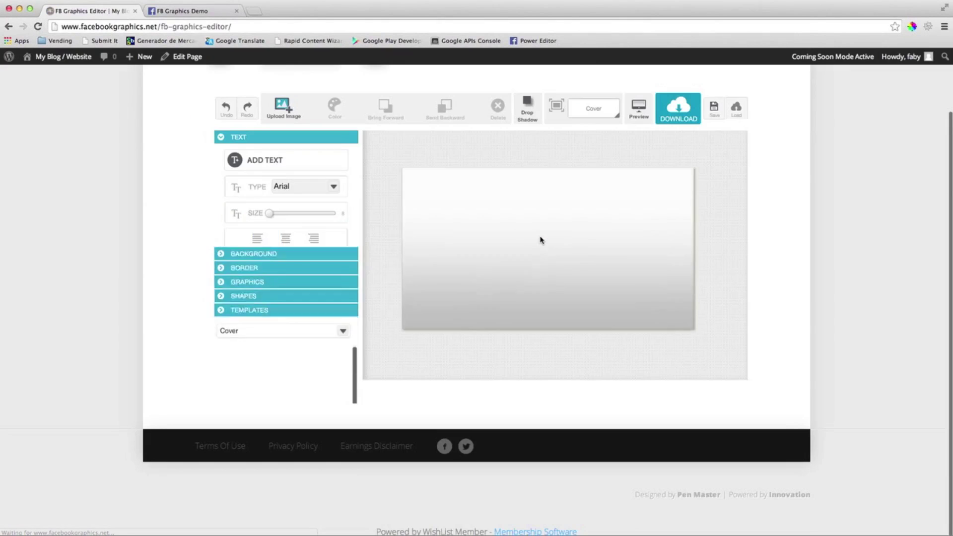
pyautogui.click(616, 115)
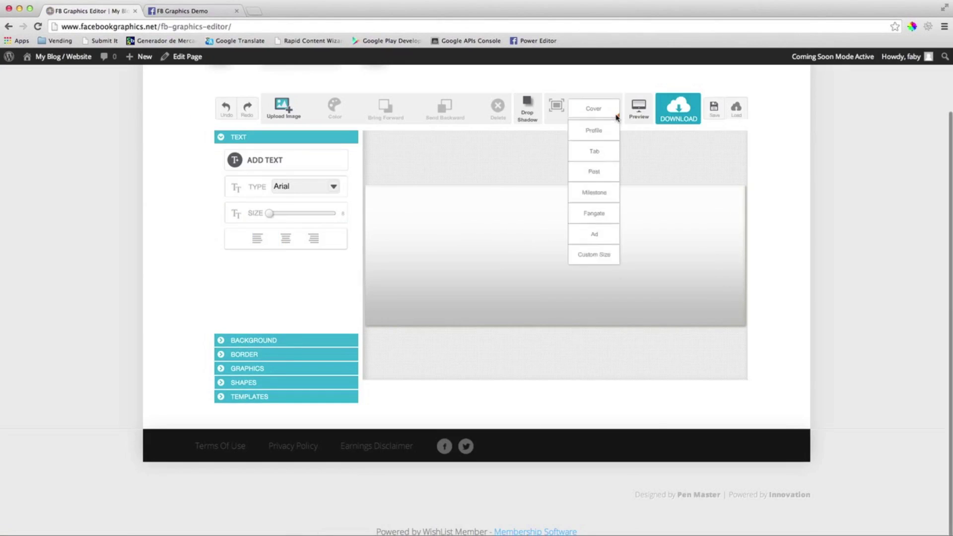
pyautogui.click(596, 152)
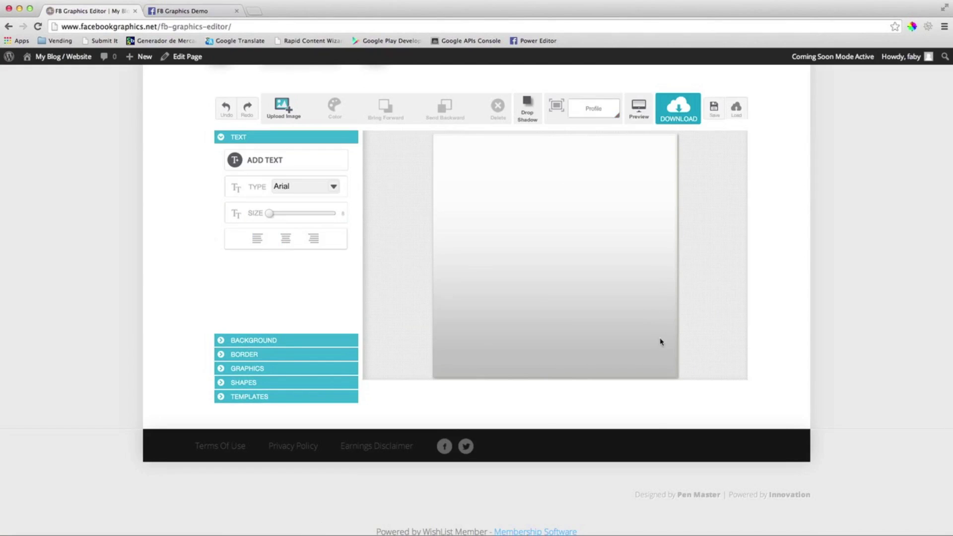
# - Add the yellow Place Holder graphic and stretch it to cover the Profile canvas
pyautogui.click(266, 369)
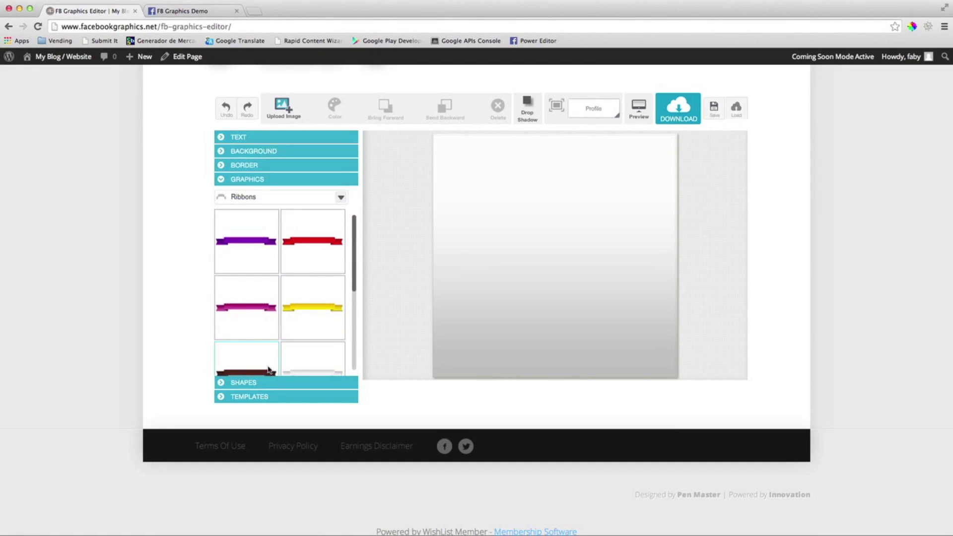
pyautogui.click(340, 197)
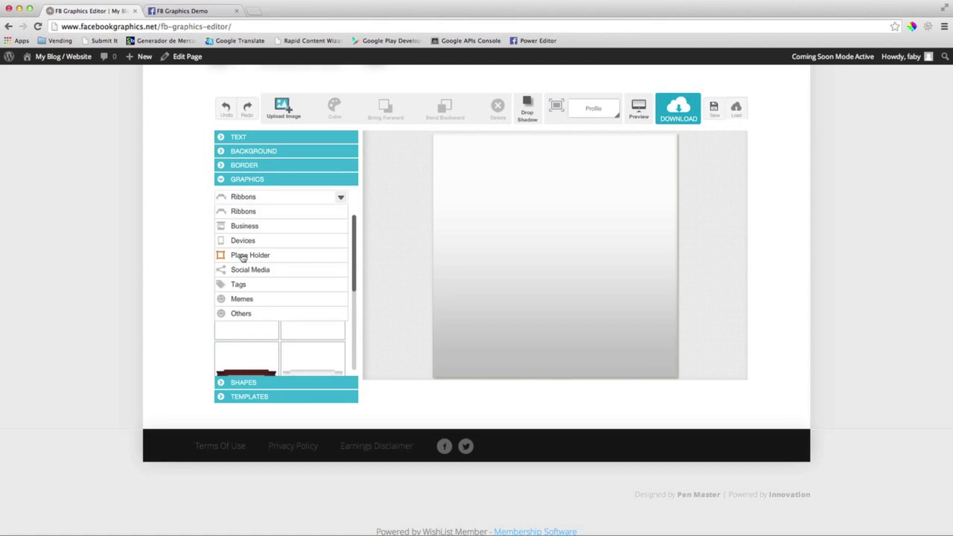
pyautogui.click(242, 255)
pyautogui.moveTo(356, 238); pyautogui.dragTo(352, 306)
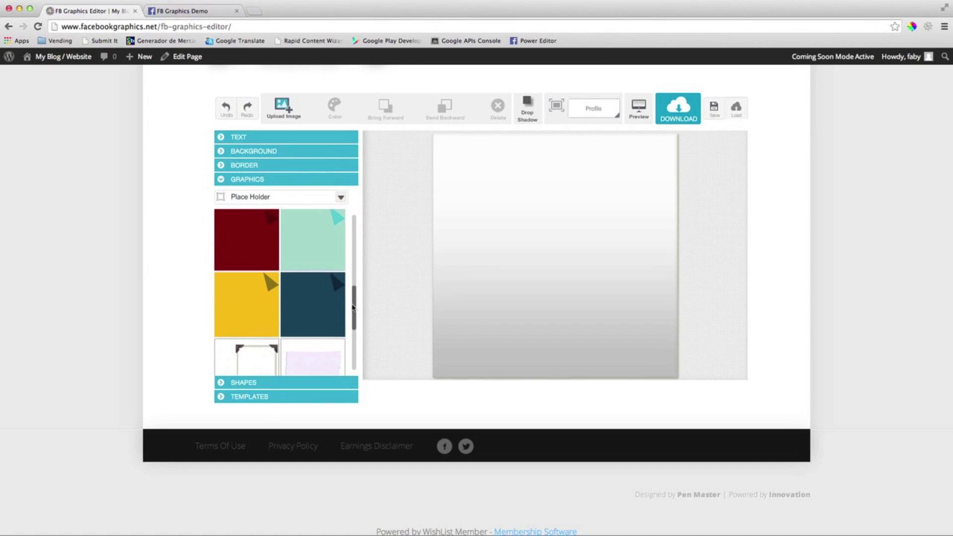
pyautogui.click(232, 302)
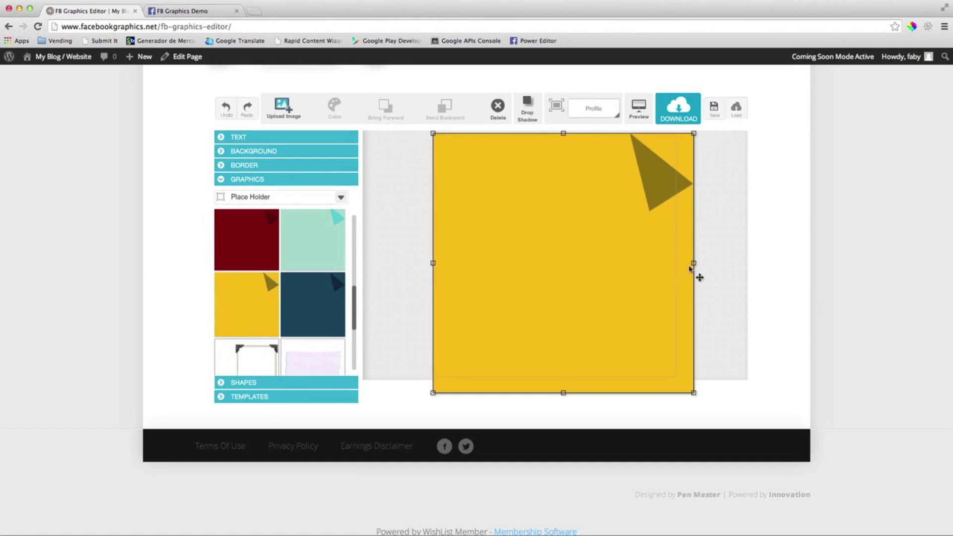
pyautogui.moveTo(610, 283); pyautogui.dragTo(603, 276)
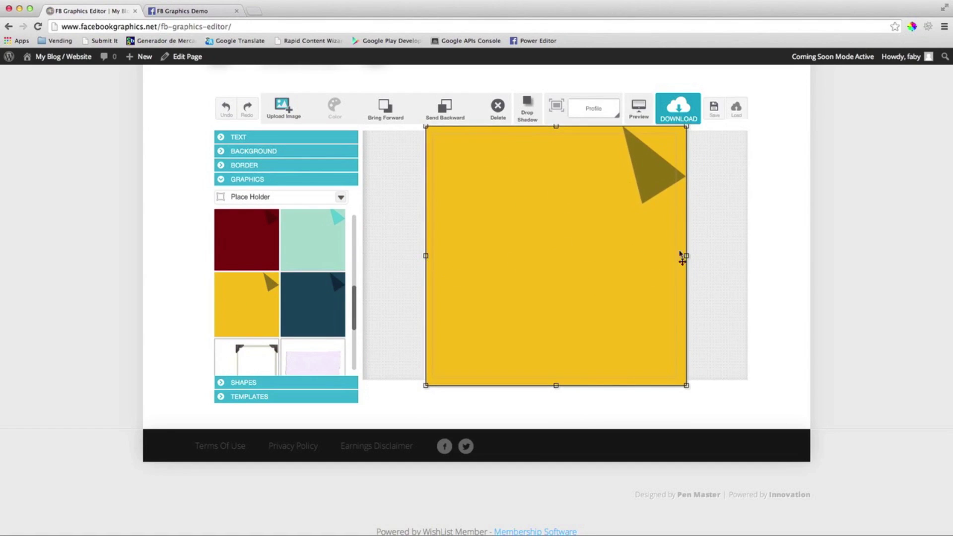
# - Add the Business pizza storefront and pizza chef graphics, each with a drop shadow
pyautogui.click(340, 197)
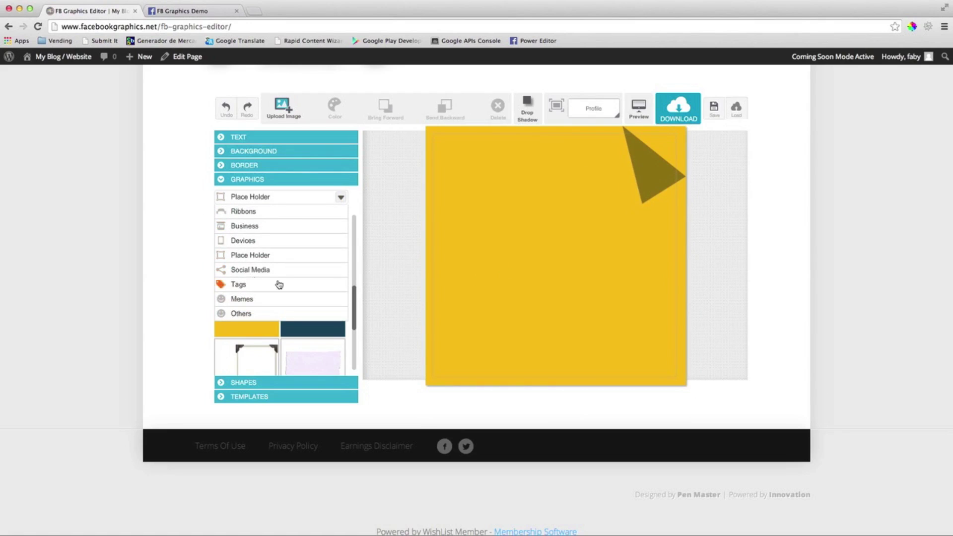
pyautogui.click(256, 227)
pyautogui.moveTo(354, 225); pyautogui.dragTo(358, 291)
pyautogui.click(312, 240)
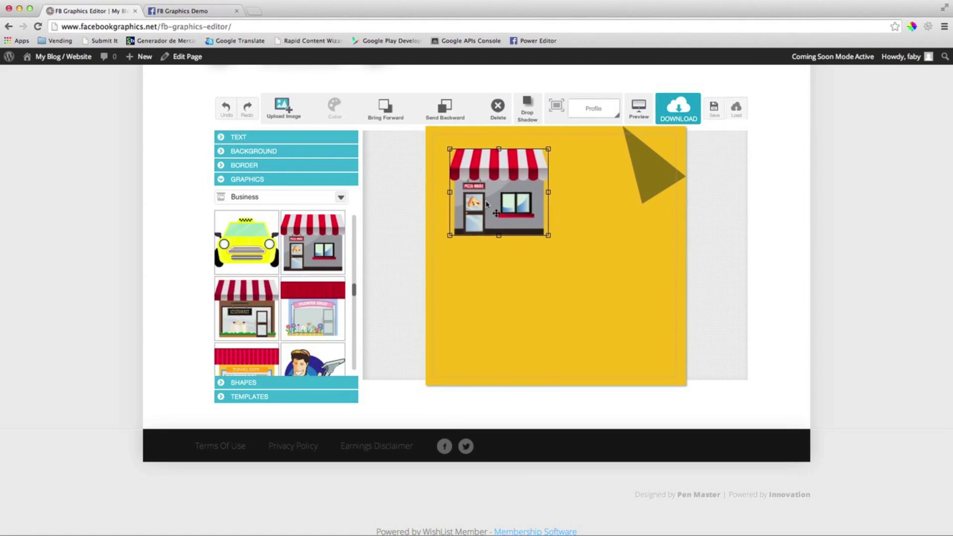
pyautogui.moveTo(482, 176); pyautogui.dragTo(501, 189)
pyautogui.moveTo(354, 290); pyautogui.dragTo(357, 306)
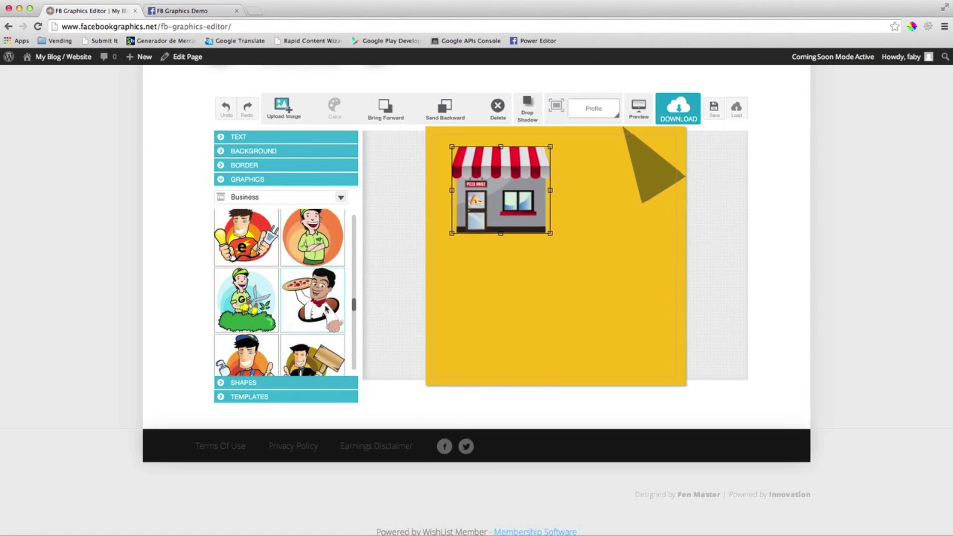
pyautogui.click(313, 298)
pyautogui.moveTo(491, 193); pyautogui.dragTo(602, 291)
pyautogui.click(529, 107)
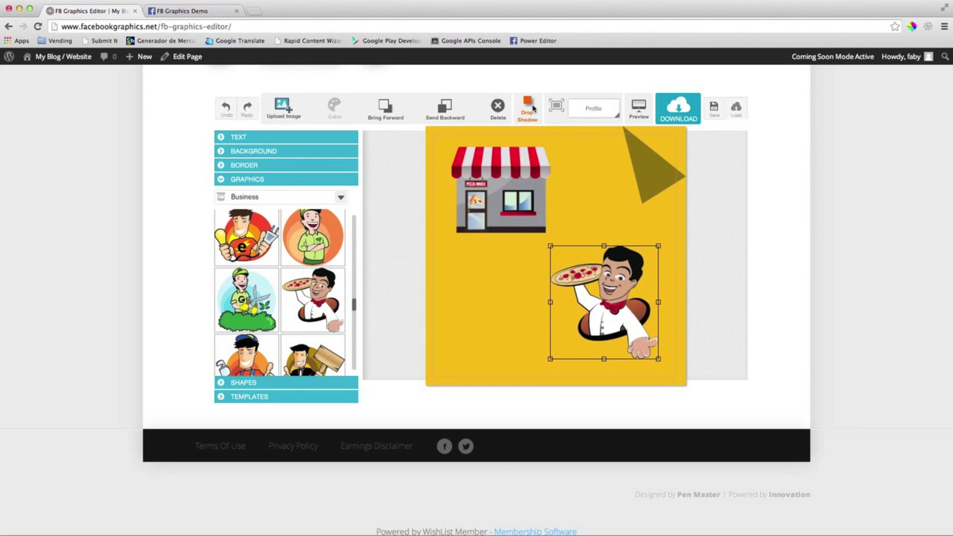
pyautogui.click(501, 190)
pyautogui.click(529, 104)
pyautogui.click(713, 246)
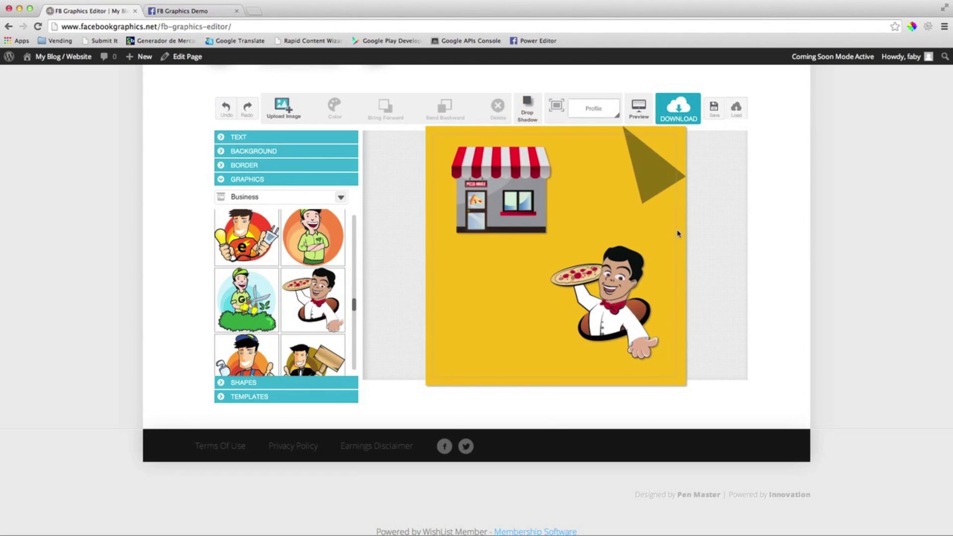
pyautogui.click(239, 137)
# - Add a centred, tilted 'The Best Pizza in Town' caption in ChunkFive beside the chef
pyautogui.click(258, 161)
pyautogui.moveTo(477, 146); pyautogui.dragTo(488, 324)
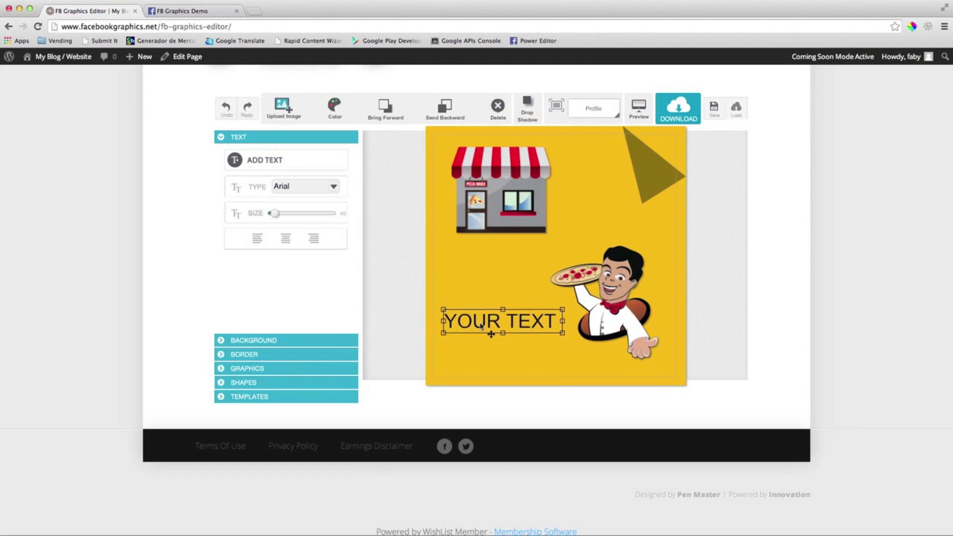
pyautogui.write('Town')
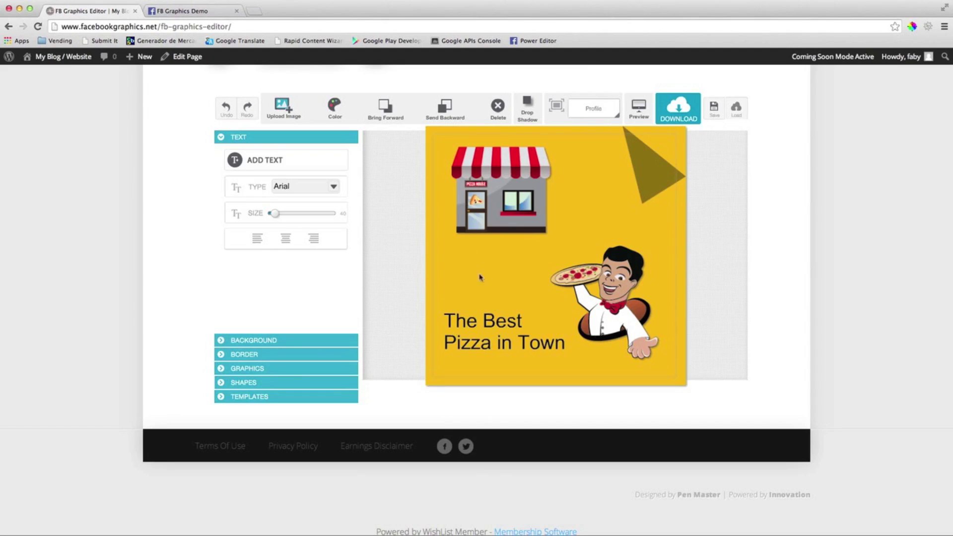
pyautogui.click(481, 320)
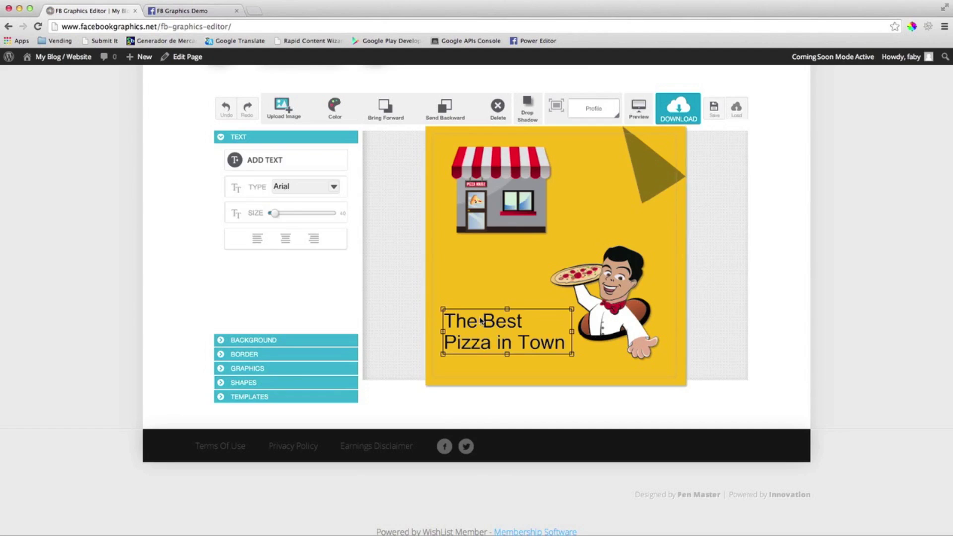
pyautogui.click(285, 239)
pyautogui.moveTo(574, 308); pyautogui.dragTo(555, 268)
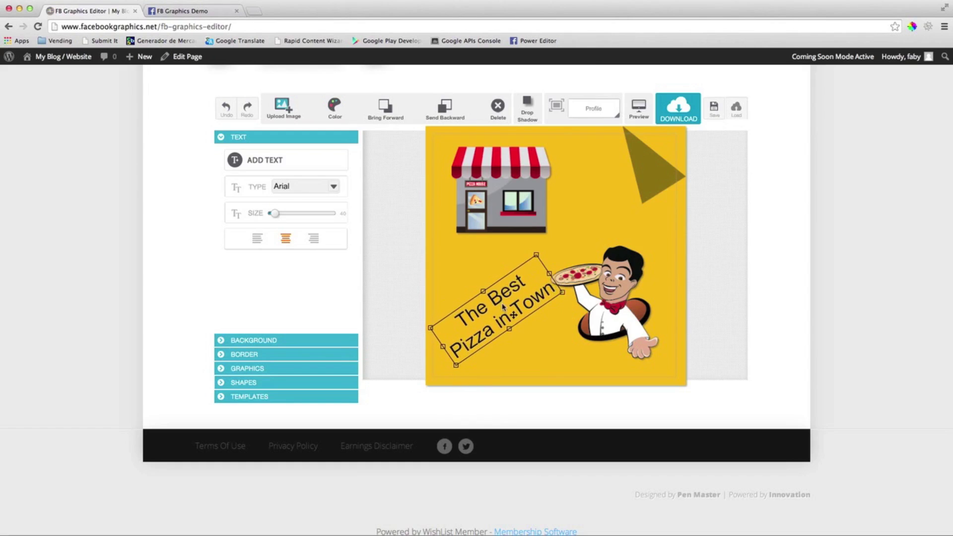
pyautogui.moveTo(477, 373); pyautogui.dragTo(450, 350)
pyautogui.click(333, 186)
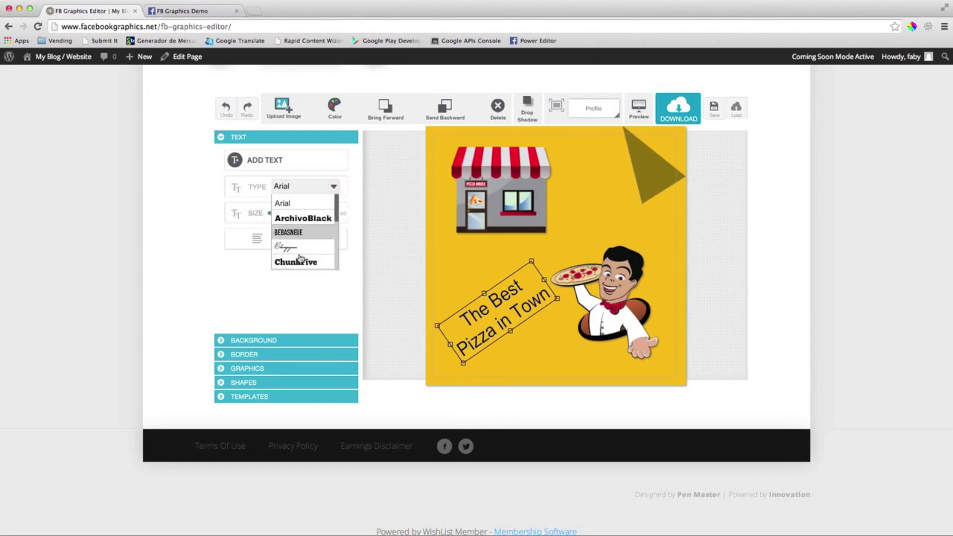
pyautogui.click(299, 261)
pyautogui.click(554, 277)
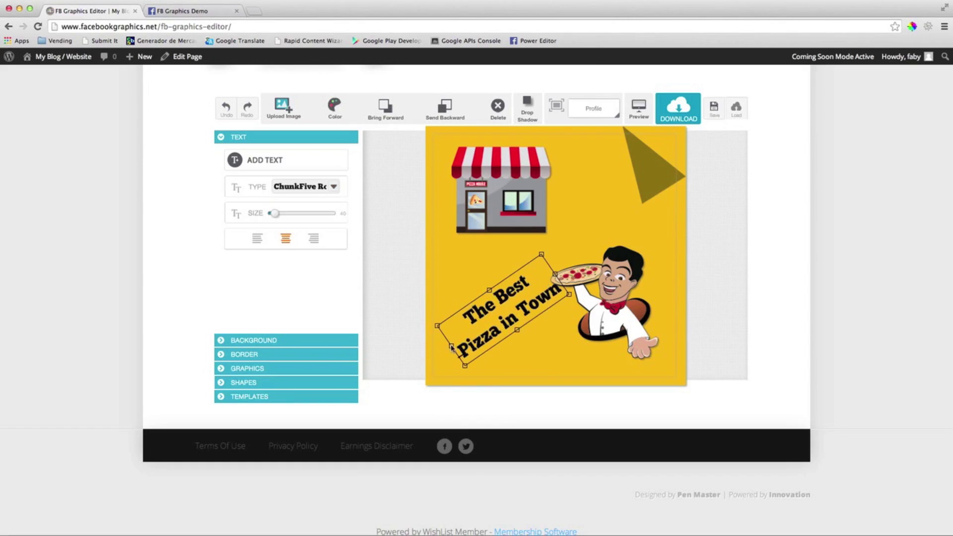
pyautogui.moveTo(452, 347); pyautogui.dragTo(462, 335)
pyautogui.click(472, 276)
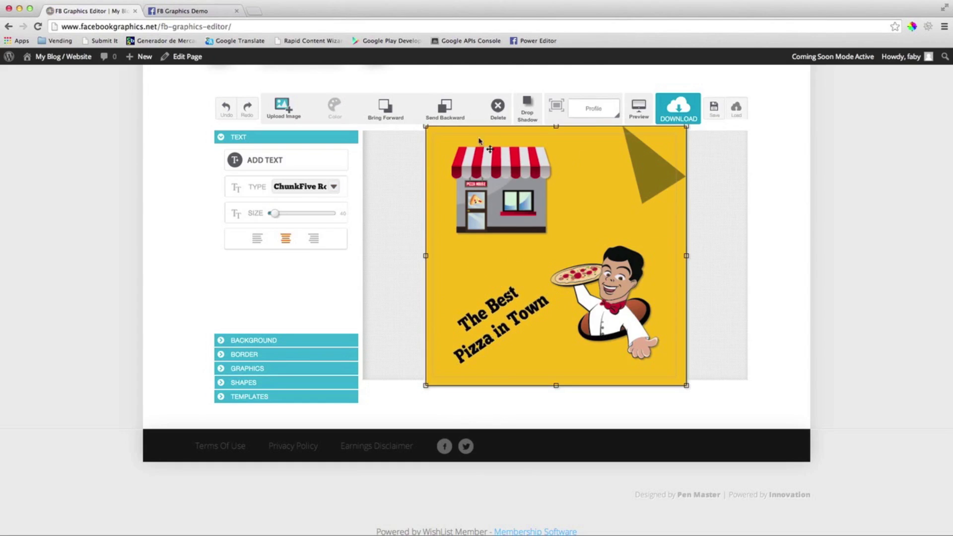
# - Download and save the profile image, then return to Facebook
pyautogui.click(678, 108)
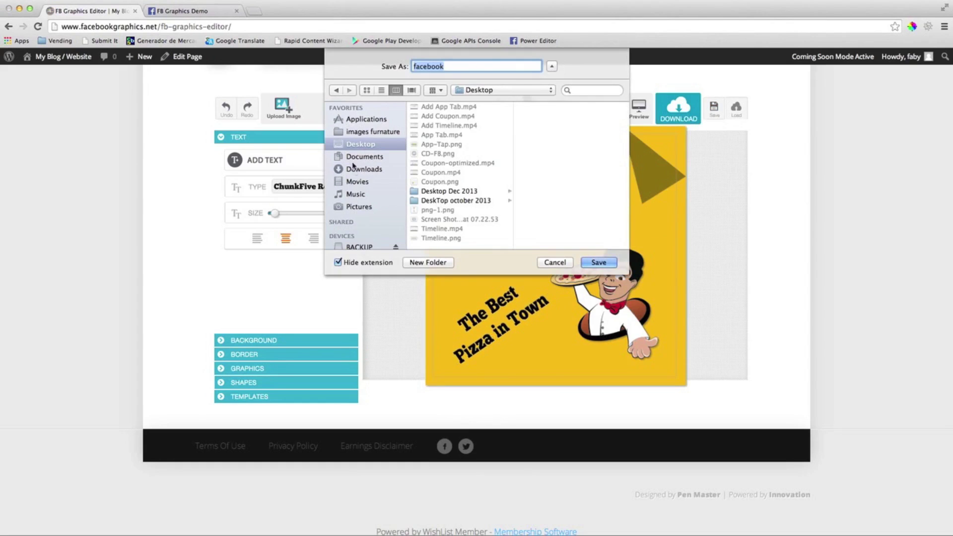
pyautogui.write('Profile')
pyautogui.click(597, 262)
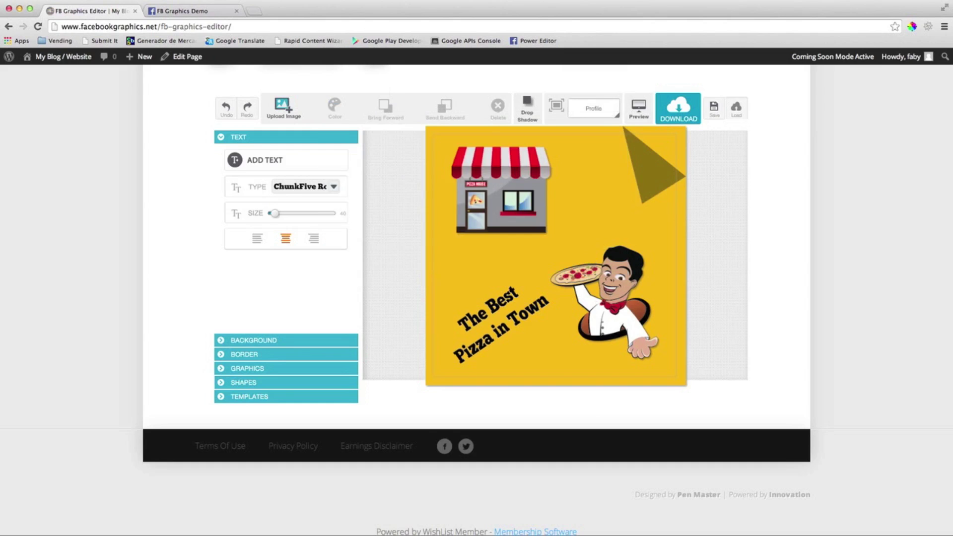
pyautogui.click(182, 10)
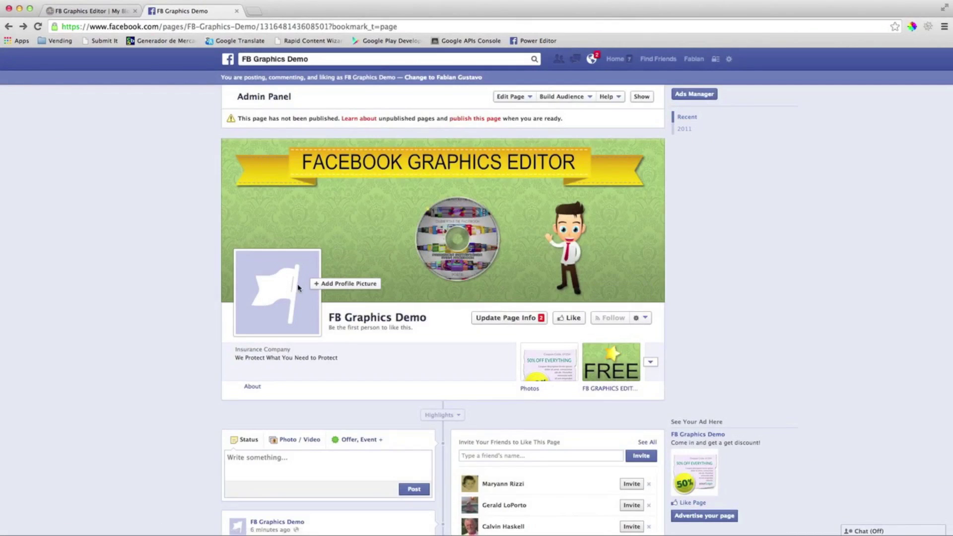
# - Upload Profile.png from the Desktop as the page's profile picture
pyautogui.click(341, 285)
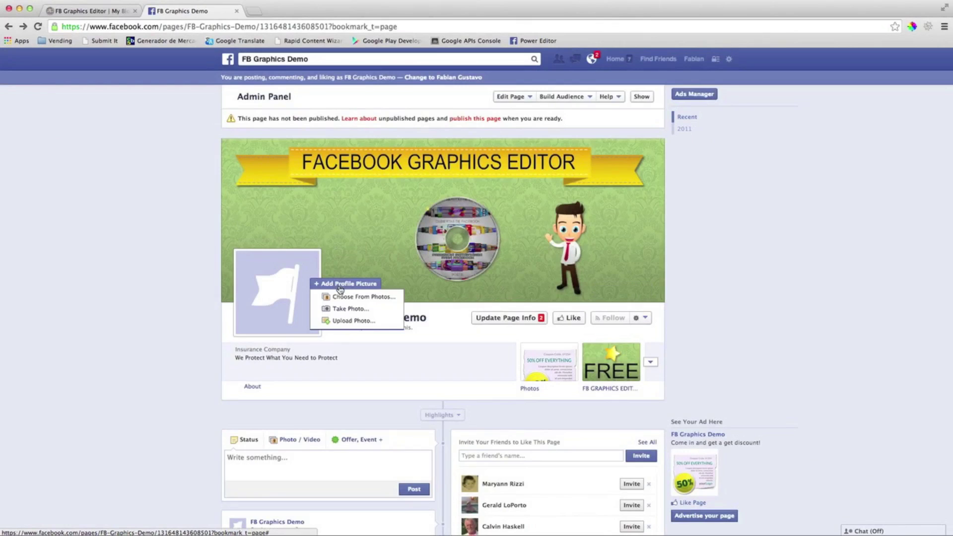
pyautogui.click(356, 321)
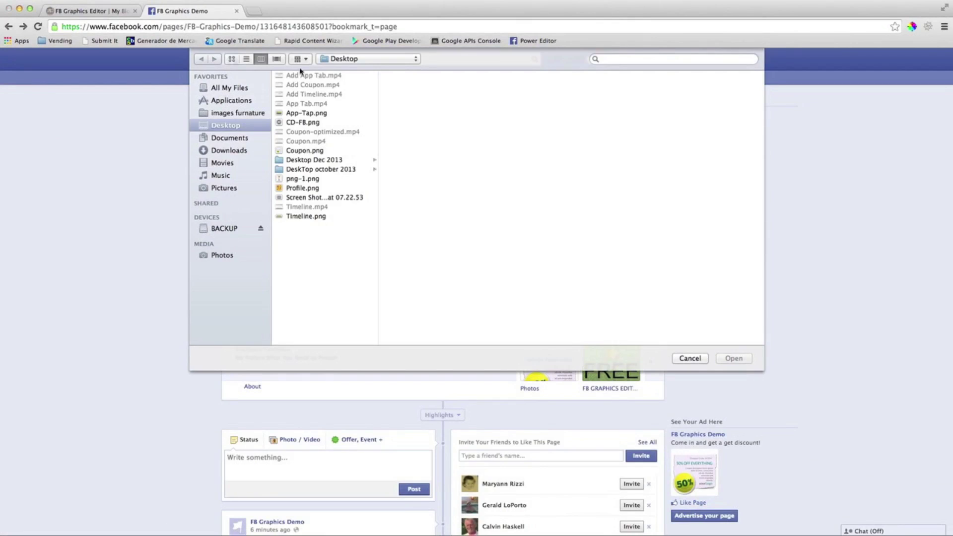
pyautogui.click(299, 189)
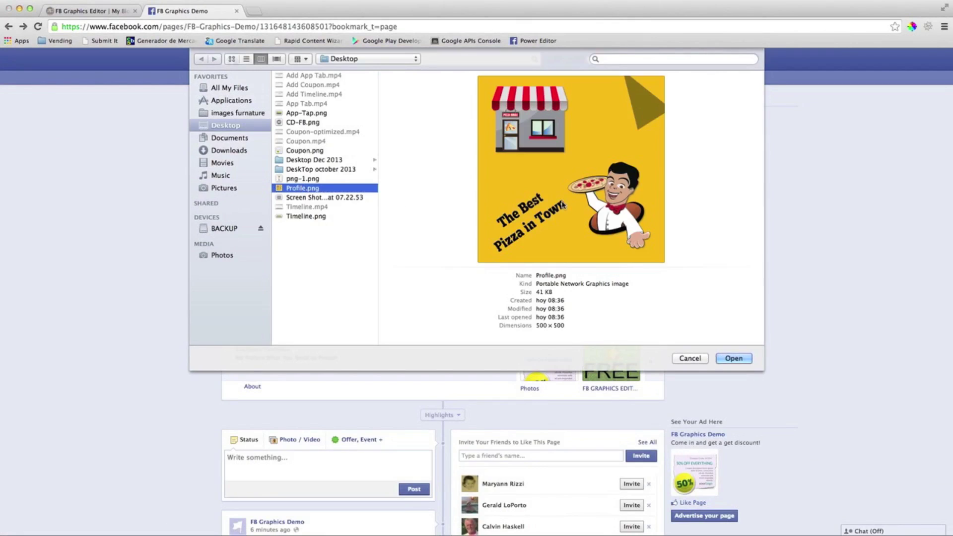
pyautogui.click(733, 358)
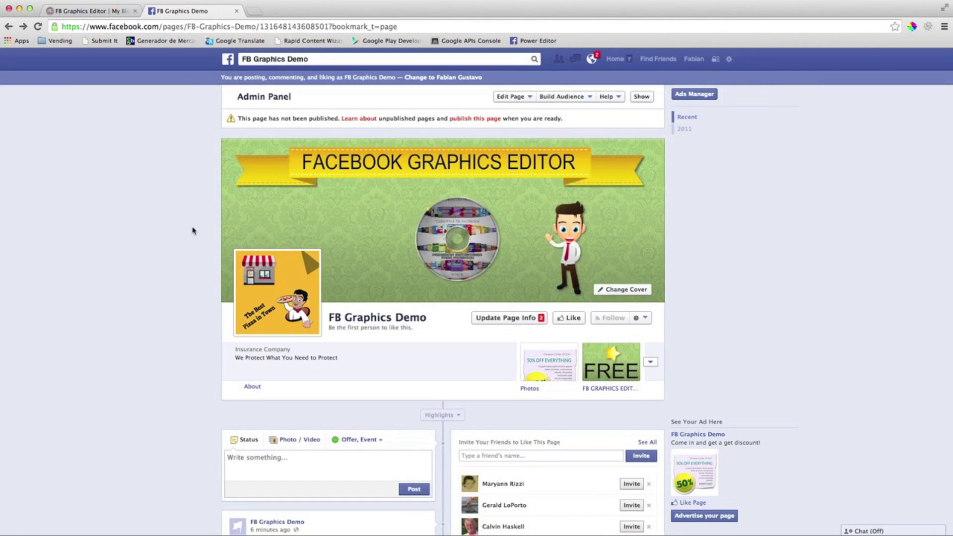
pyautogui.scroll(-1, 470, 313)
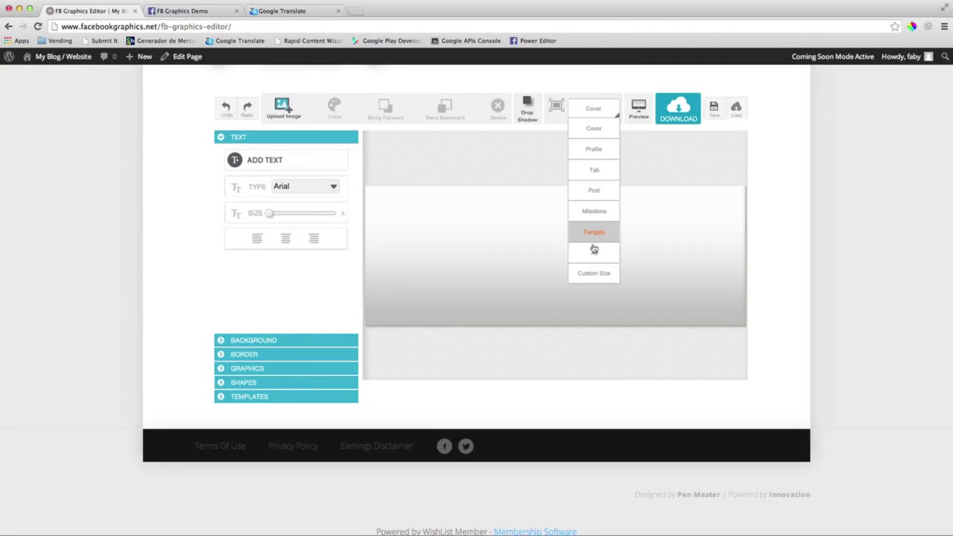
# - Set the canvas to Fangate size and filter the templates to fan-gate designs
pyautogui.click(593, 231)
pyautogui.click(286, 396)
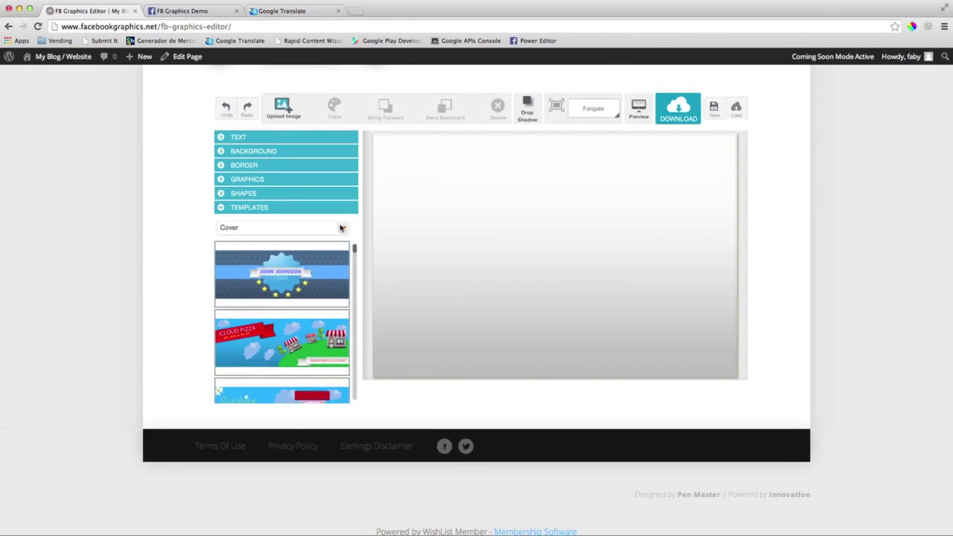
pyautogui.click(342, 228)
pyautogui.click(237, 305)
pyautogui.moveTo(355, 248)
pyautogui.mouseDown()
pyautogui.moveTo(355, 328)
pyautogui.moveTo(356, 276)
pyautogui.mouseUp()
# - Apply the green damask background and lighten it to a light green shade
pyautogui.click(290, 151)
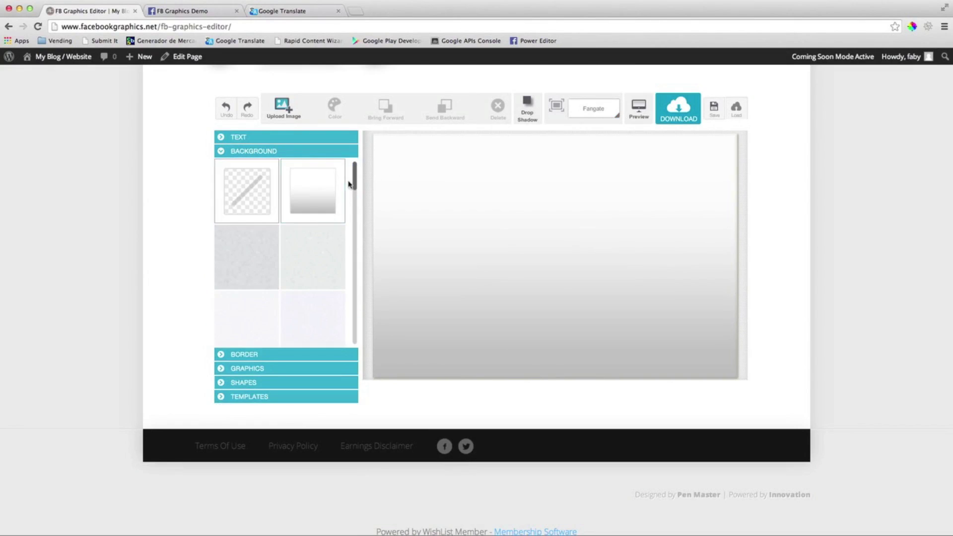
pyautogui.moveTo(355, 179); pyautogui.dragTo(355, 224)
pyautogui.click(312, 208)
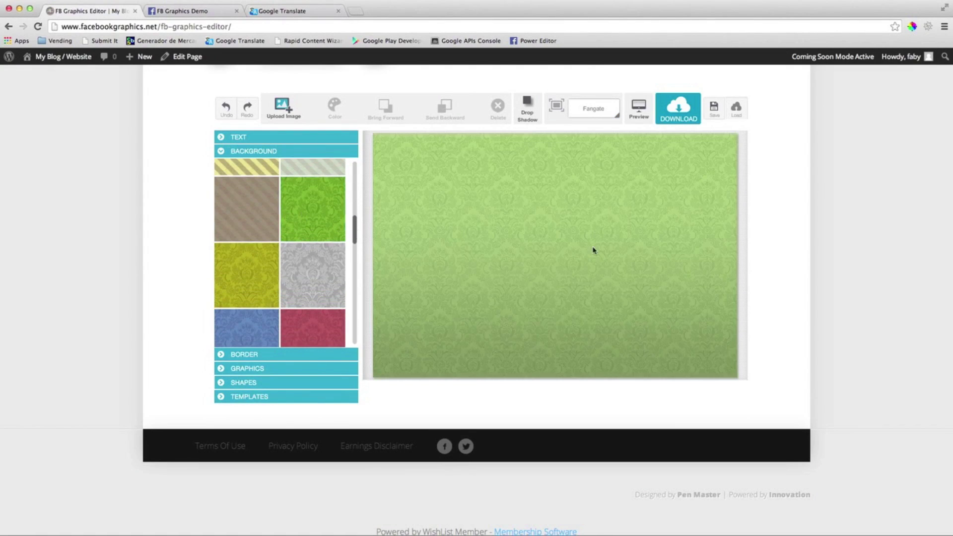
pyautogui.click(335, 107)
pyautogui.click(364, 165)
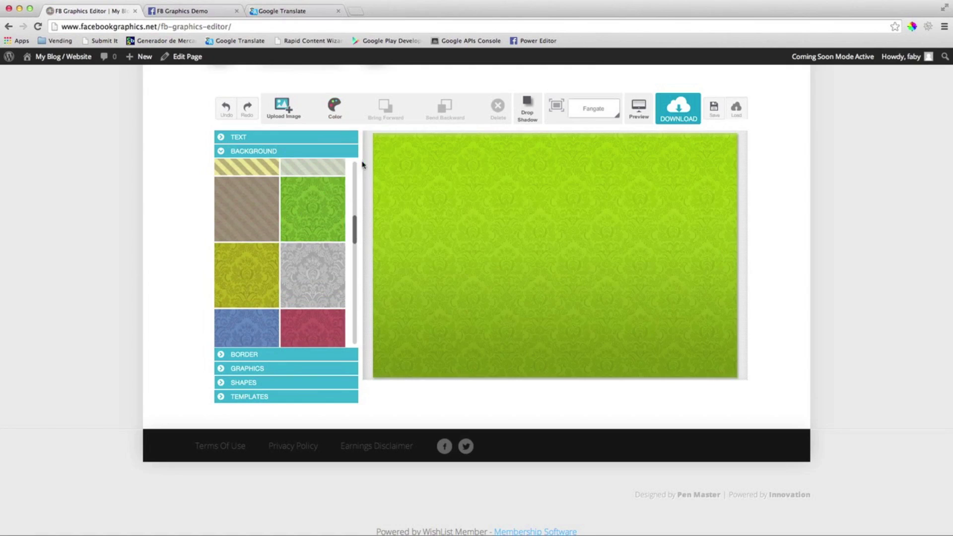
pyautogui.click(334, 106)
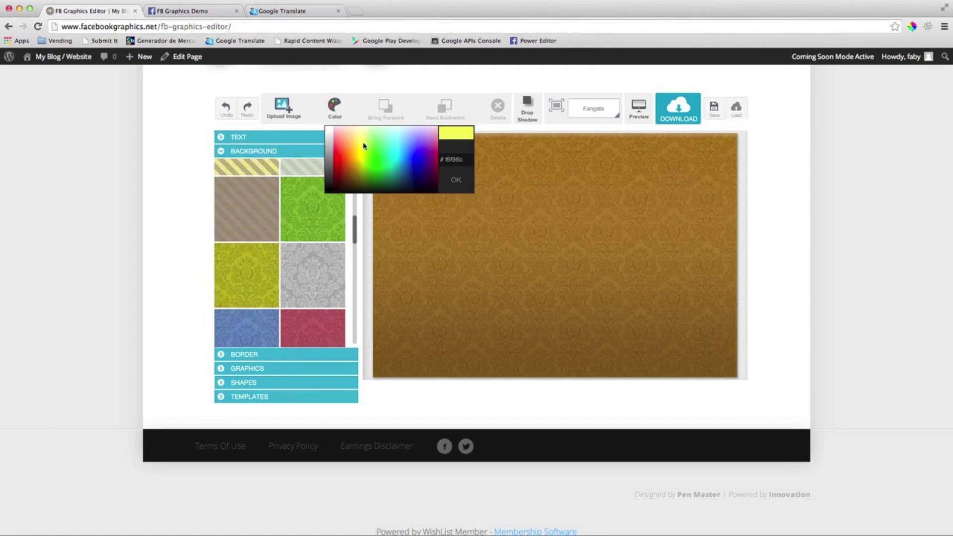
pyautogui.click(364, 145)
pyautogui.click(239, 137)
# - Add a large 'WHY YOU SHOULD LIKE US!' heading in HandOfSean across the canvas
pyautogui.click(265, 159)
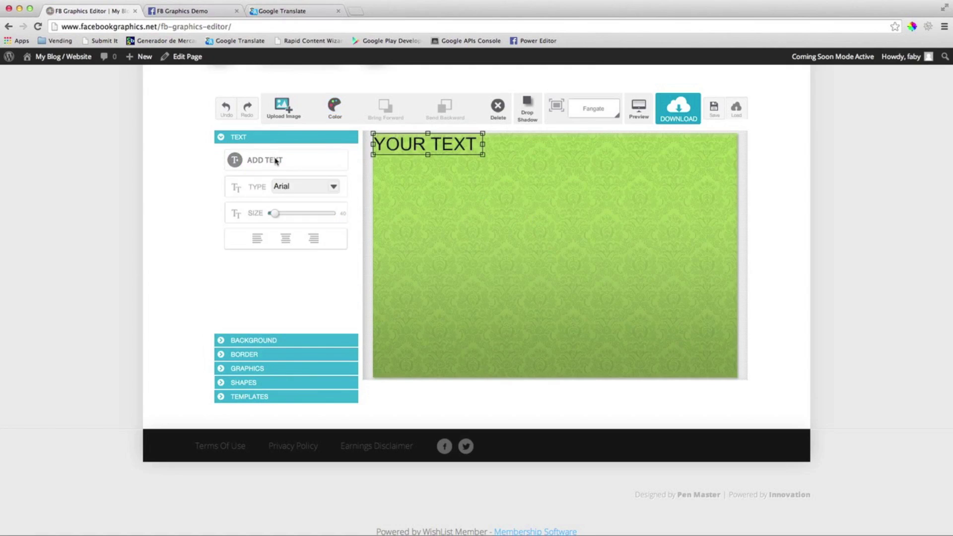
pyautogui.moveTo(428, 145); pyautogui.dragTo(505, 218)
pyautogui.write('WHY')
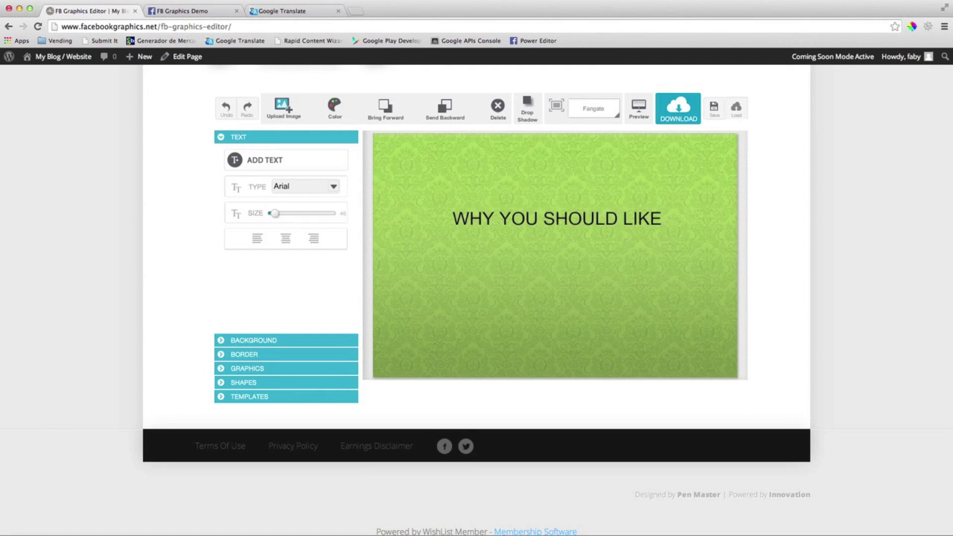
pyautogui.click(574, 218)
pyautogui.moveTo(573, 218); pyautogui.dragTo(542, 221)
pyautogui.click(333, 186)
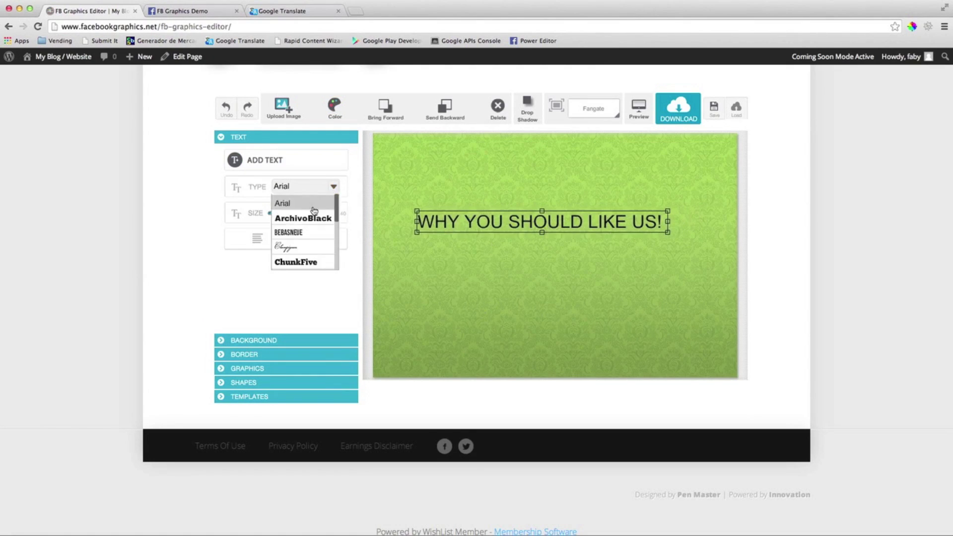
pyautogui.scroll(-1, 337, 214)
pyautogui.scroll(-2, 337, 214)
pyautogui.click(298, 221)
pyautogui.moveTo(273, 213); pyautogui.dragTo(281, 213)
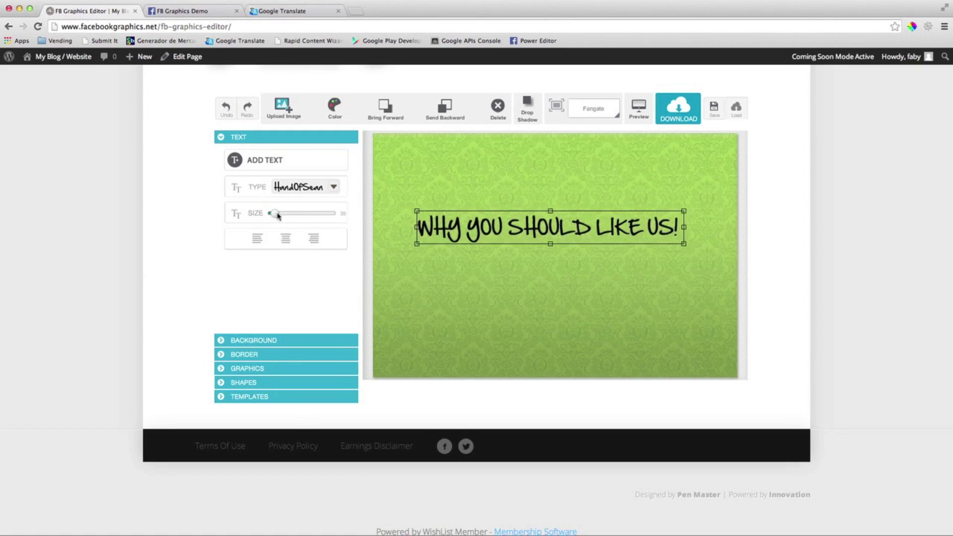
pyautogui.moveTo(542, 221); pyautogui.dragTo(492, 235)
pyautogui.moveTo(282, 213); pyautogui.dragTo(274, 213)
pyautogui.moveTo(521, 231); pyautogui.dragTo(524, 238)
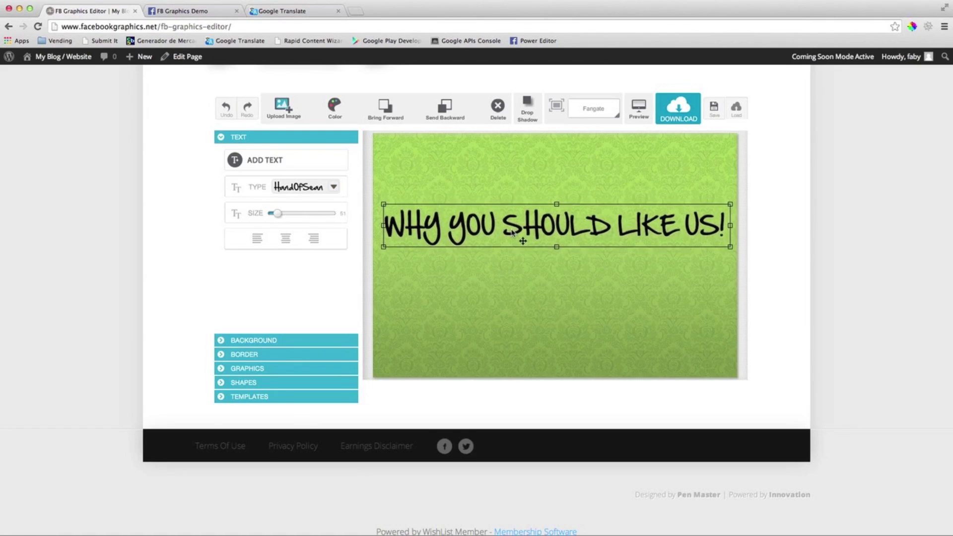
# - Colour the heading dark navy
pyautogui.click(335, 107)
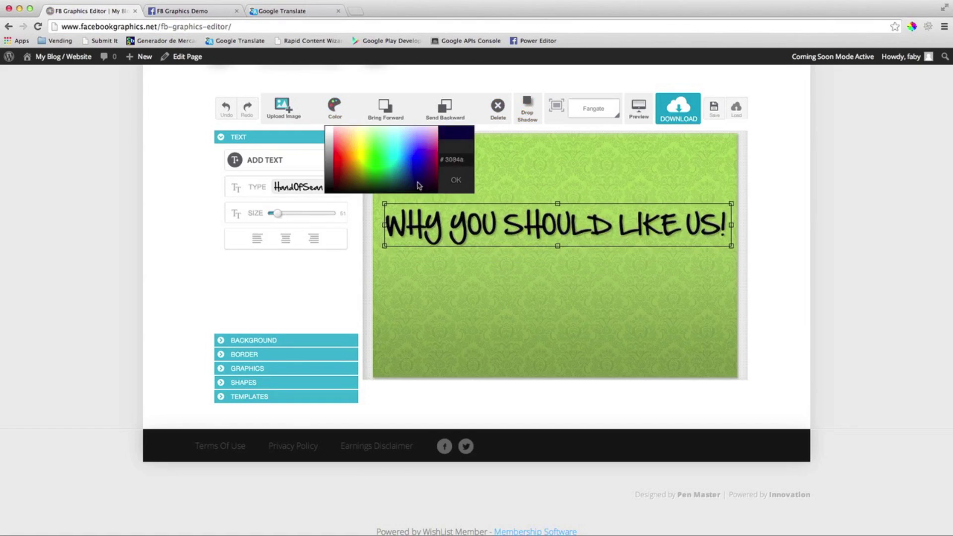
pyautogui.click(420, 186)
pyautogui.click(539, 298)
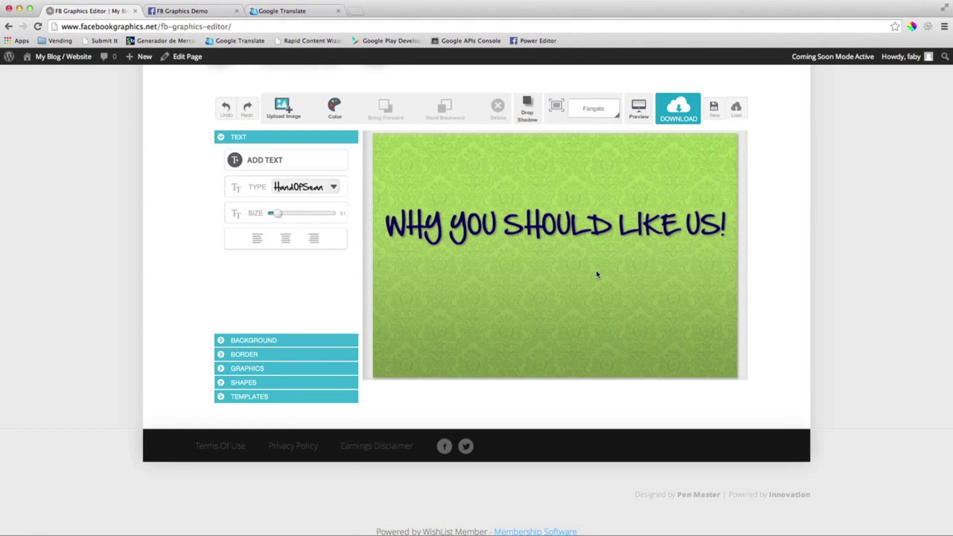
# - Add a body text box and copy the Lorem Ipsum paragraph from Google Translate
pyautogui.click(264, 159)
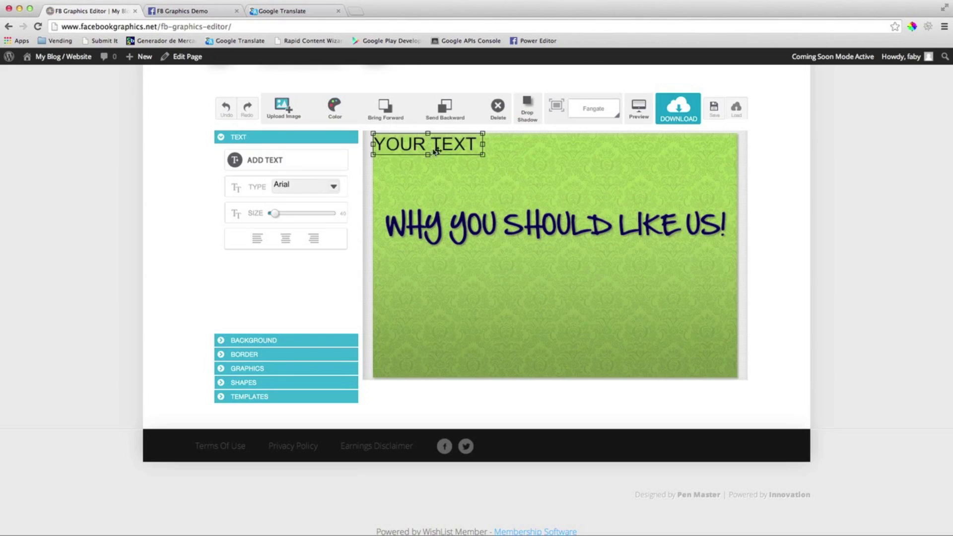
pyautogui.moveTo(427, 146); pyautogui.dragTo(646, 310)
pyautogui.click(281, 10)
pyautogui.rightClick(71, 159)
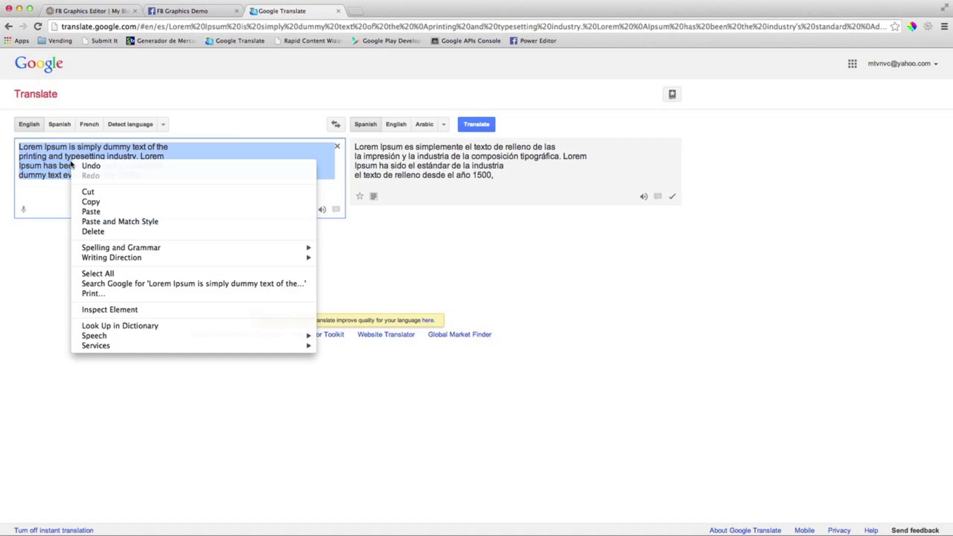
pyautogui.click(96, 203)
# - Paste the Lorem Ipsum paragraph into the text box and place it lower right under the heading
pyautogui.click(82, 10)
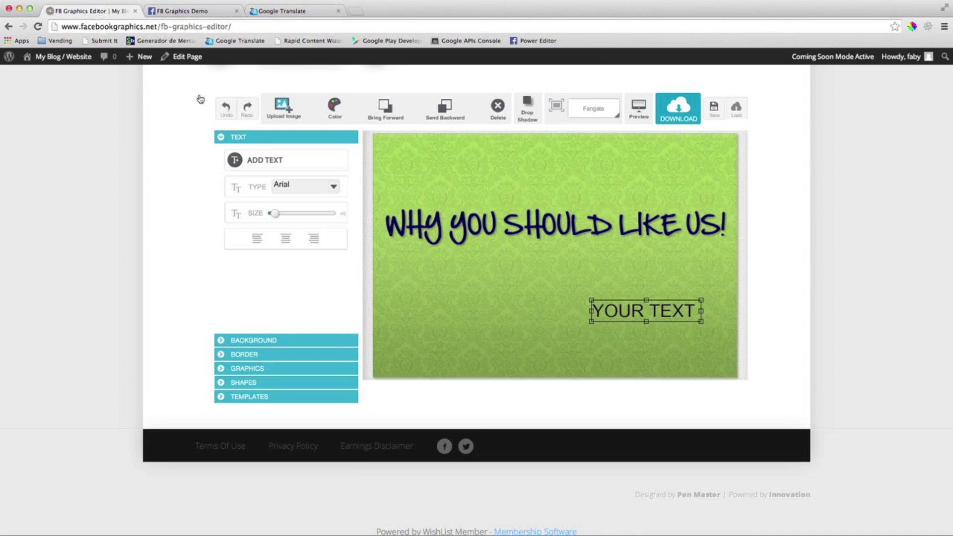
pyautogui.doubleClick(637, 313)
pyautogui.hotkey('ctrl', 'v')
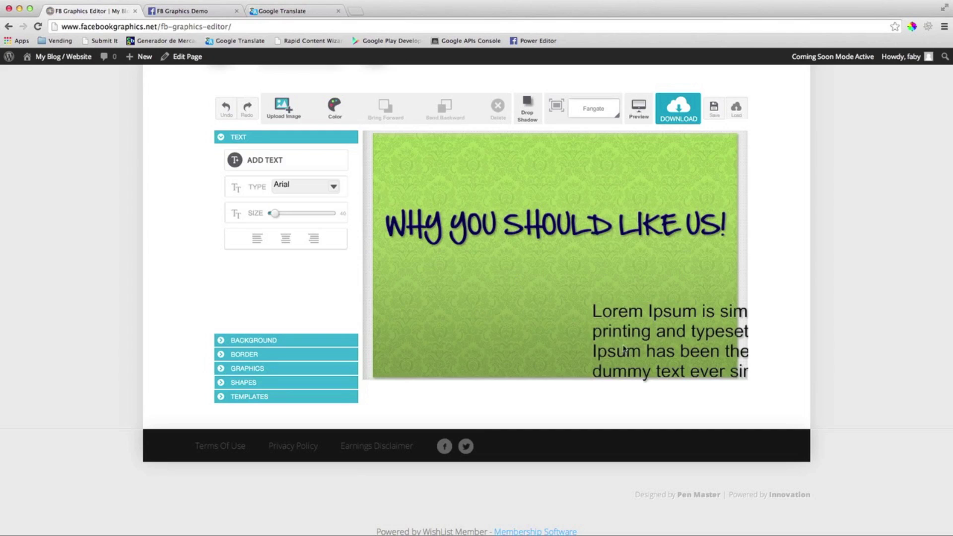
pyautogui.moveTo(661, 349); pyautogui.dragTo(470, 312)
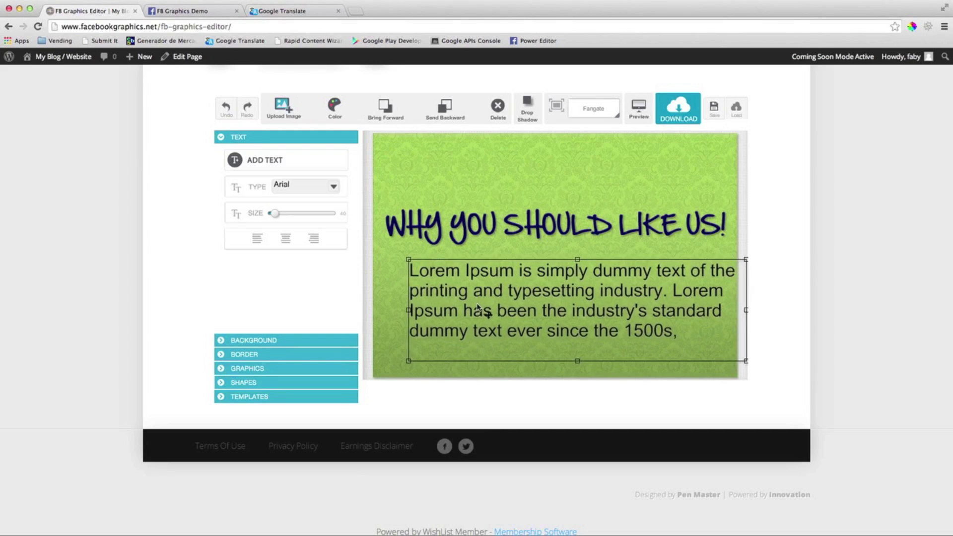
pyautogui.moveTo(397, 364); pyautogui.dragTo(450, 350)
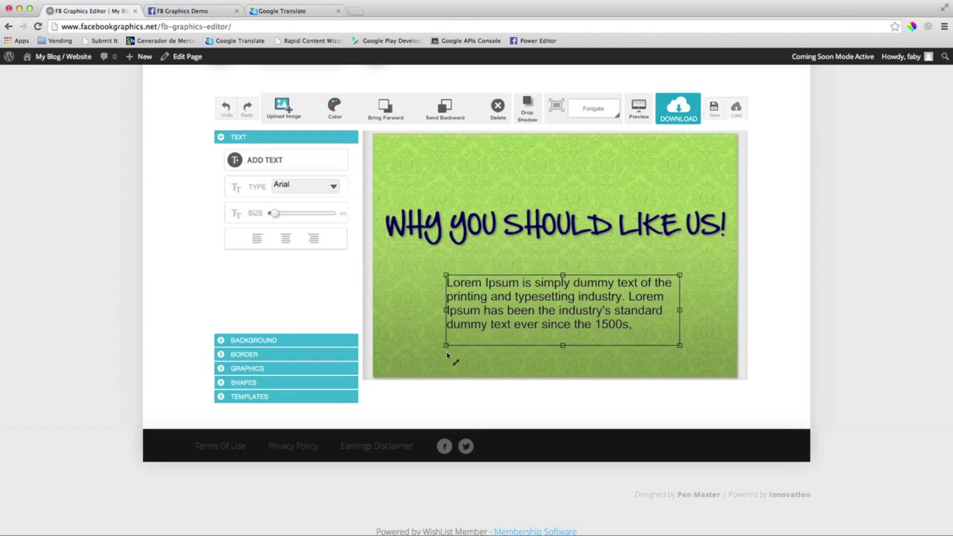
pyautogui.moveTo(507, 307); pyautogui.dragTo(540, 316)
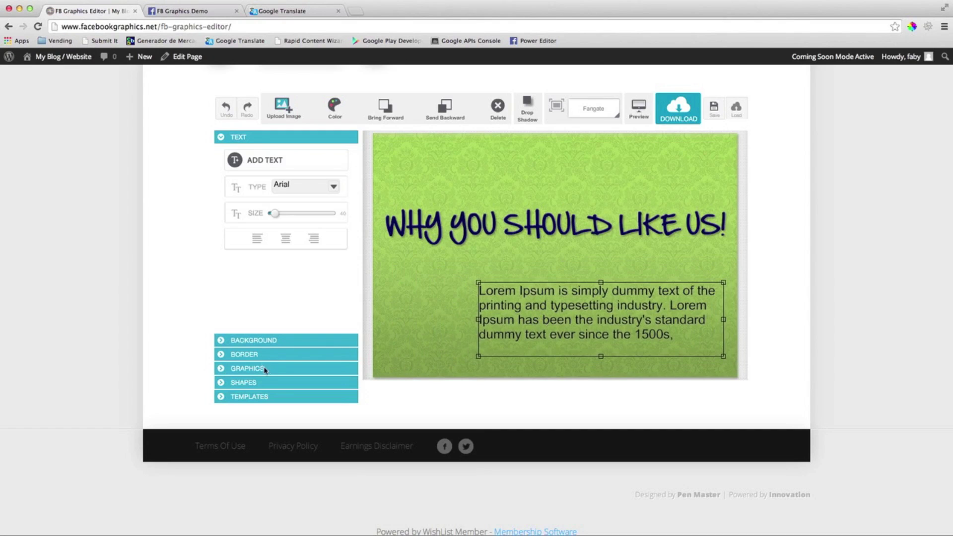
pyautogui.click(248, 367)
# - Add the Business film reel graphic, shrink it and place it left of the paragraph
pyautogui.click(340, 198)
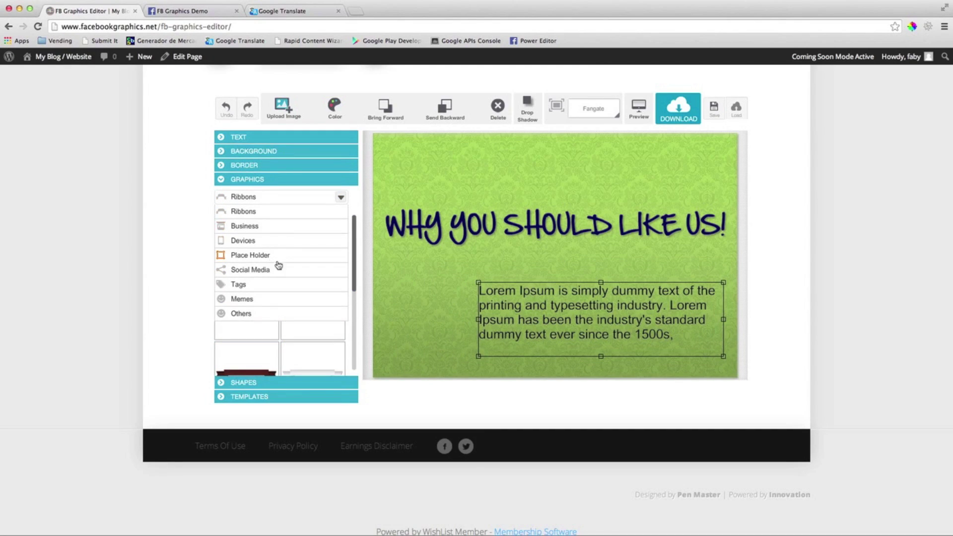
pyautogui.click(244, 226)
pyautogui.moveTo(354, 227); pyautogui.dragTo(353, 339)
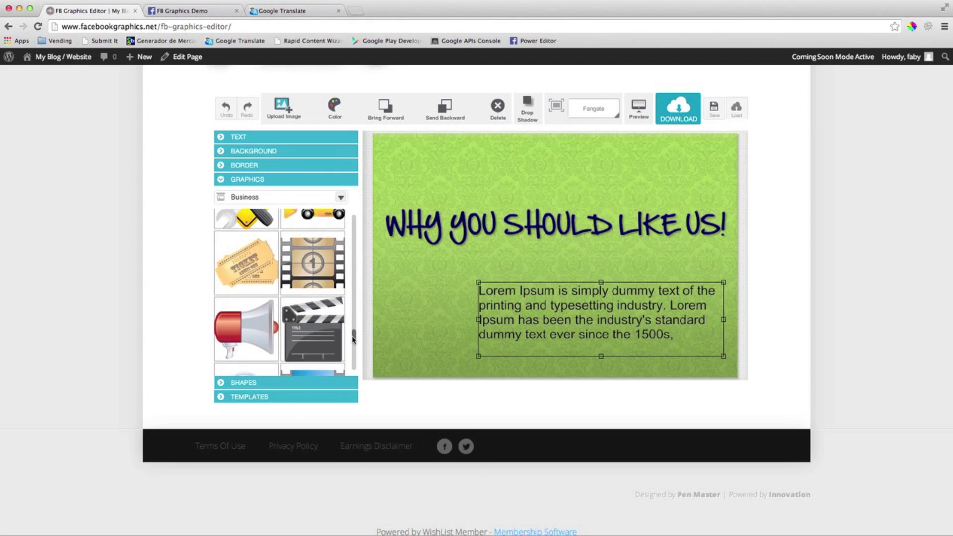
pyautogui.moveTo(353, 339); pyautogui.dragTo(353, 344)
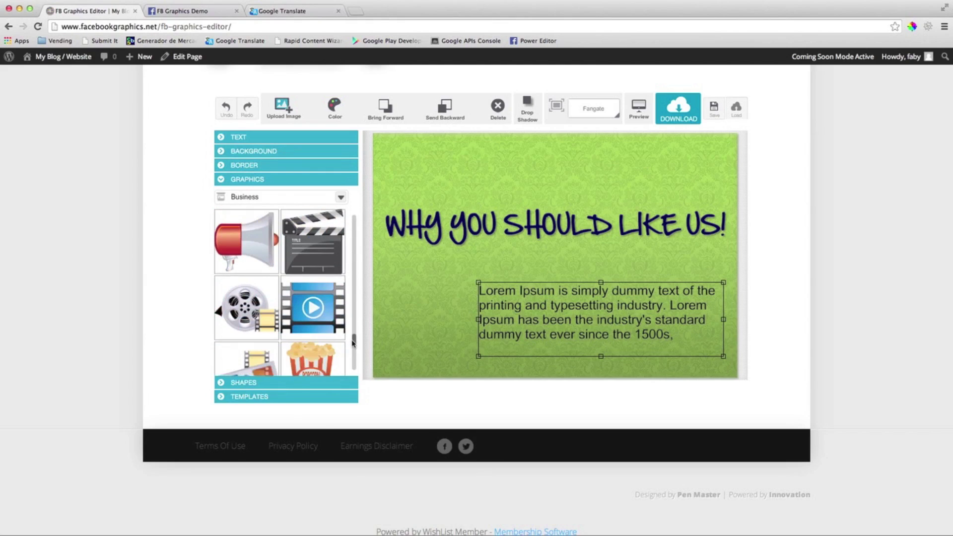
pyautogui.click(245, 307)
pyautogui.moveTo(432, 178); pyautogui.dragTo(435, 317)
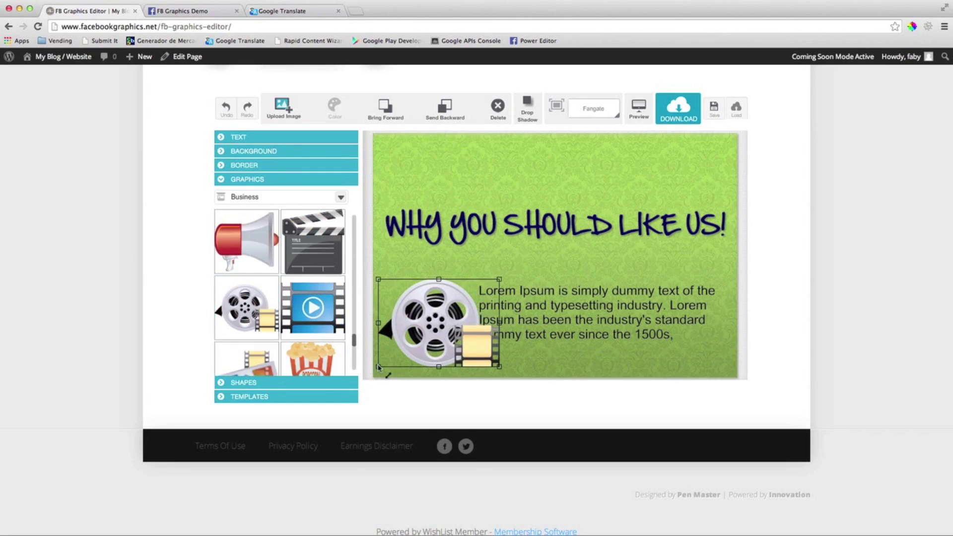
pyautogui.moveTo(376, 372)
pyautogui.mouseDown()
pyautogui.moveTo(395, 360)
pyautogui.moveTo(387, 349)
pyautogui.mouseUp()
pyautogui.moveTo(440, 327); pyautogui.dragTo(431, 336)
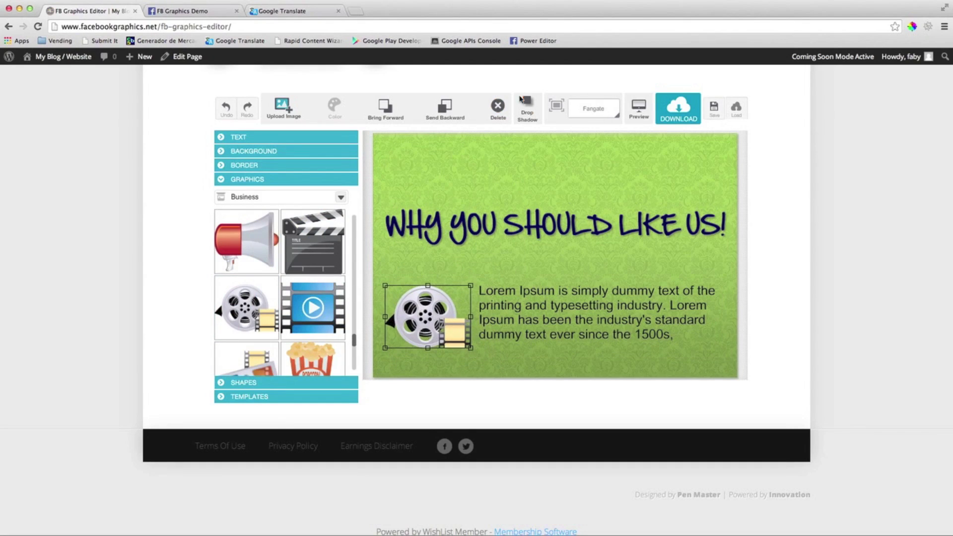
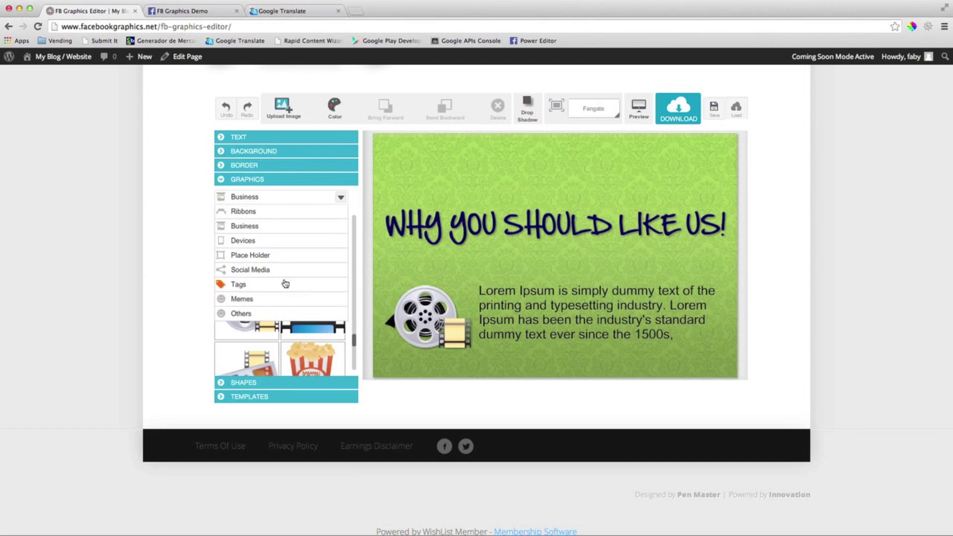
# - Add the red arrow from Others graphics, moved top-right, flattened and tilted up-right
pyautogui.click(244, 241)
pyautogui.moveTo(354, 239); pyautogui.dragTo(356, 312)
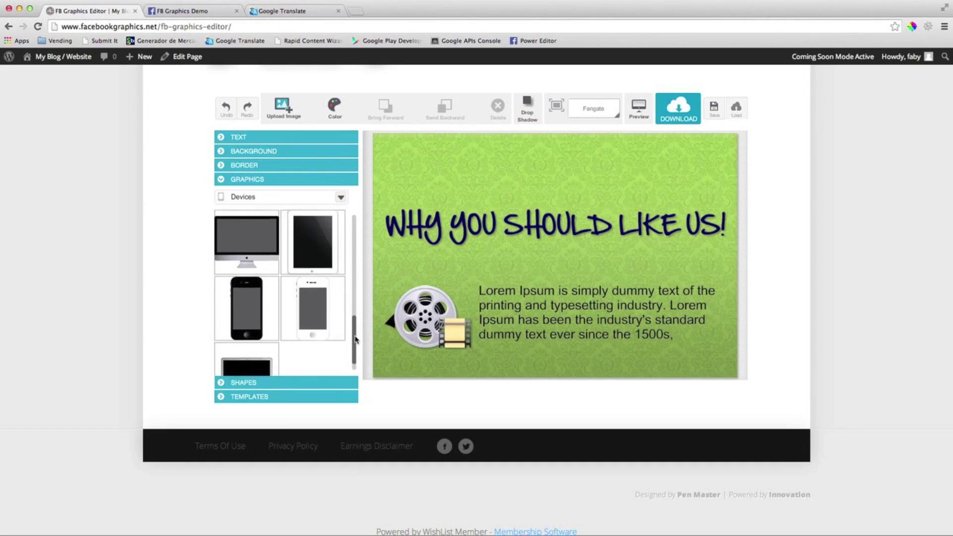
pyautogui.click(341, 197)
pyautogui.click(253, 292)
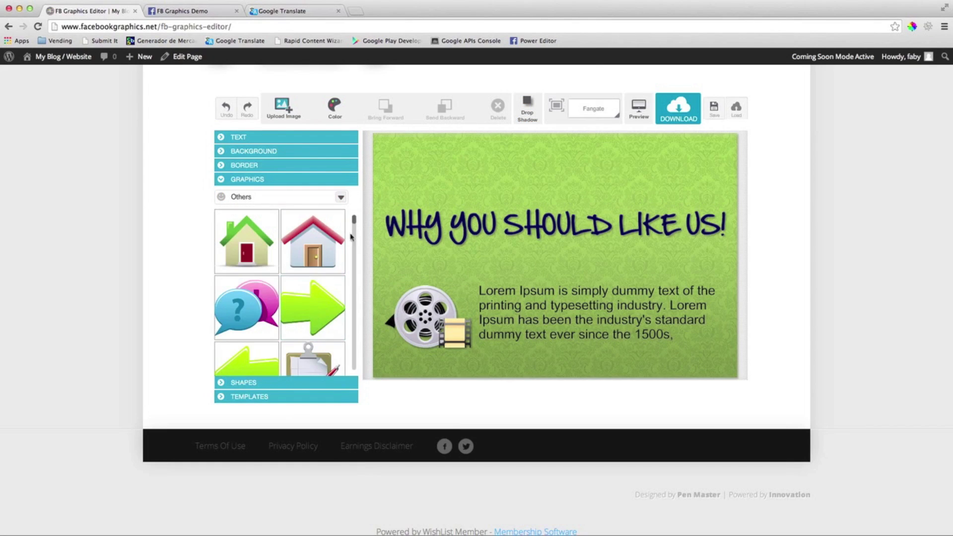
pyautogui.moveTo(354, 221); pyautogui.dragTo(355, 309)
pyautogui.click(247, 326)
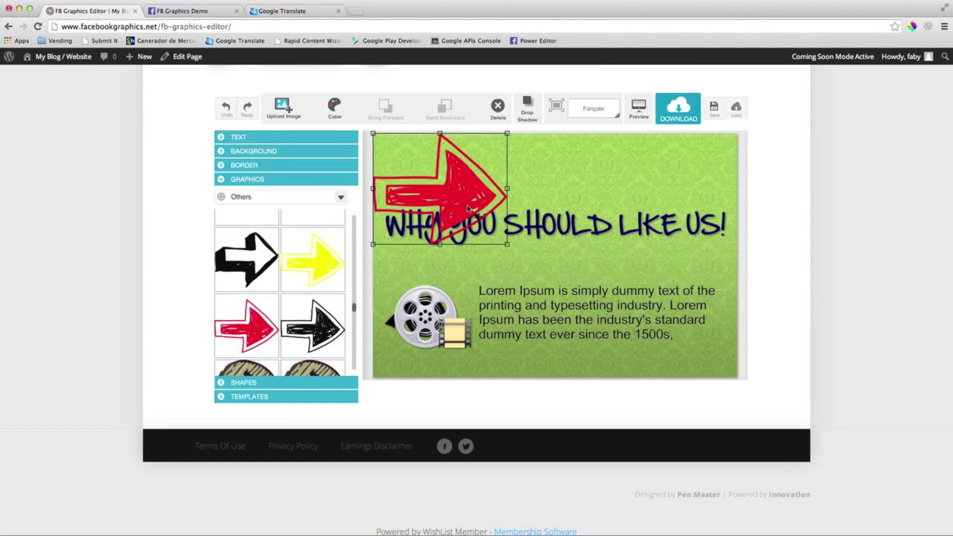
pyautogui.moveTo(439, 186); pyautogui.dragTo(599, 194)
pyautogui.moveTo(600, 239); pyautogui.dragTo(600, 200)
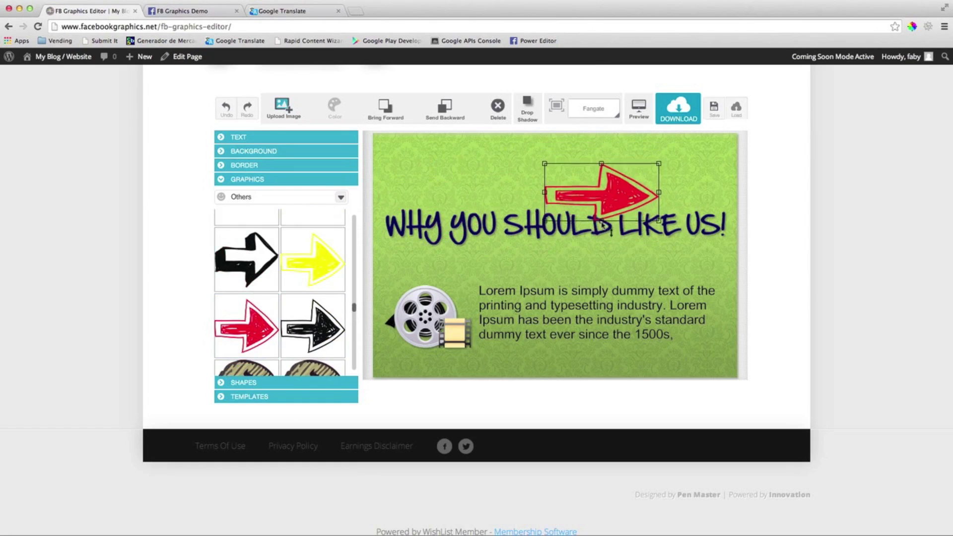
pyautogui.moveTo(667, 167)
pyautogui.mouseDown()
pyautogui.moveTo(585, 207)
pyautogui.moveTo(629, 192)
pyautogui.moveTo(640, 202)
pyautogui.moveTo(664, 185)
pyautogui.moveTo(674, 195)
pyautogui.moveTo(655, 195)
pyautogui.mouseUp()
# - Give the red arrow a drop shadow and download the graphic as an image file
pyautogui.click(529, 109)
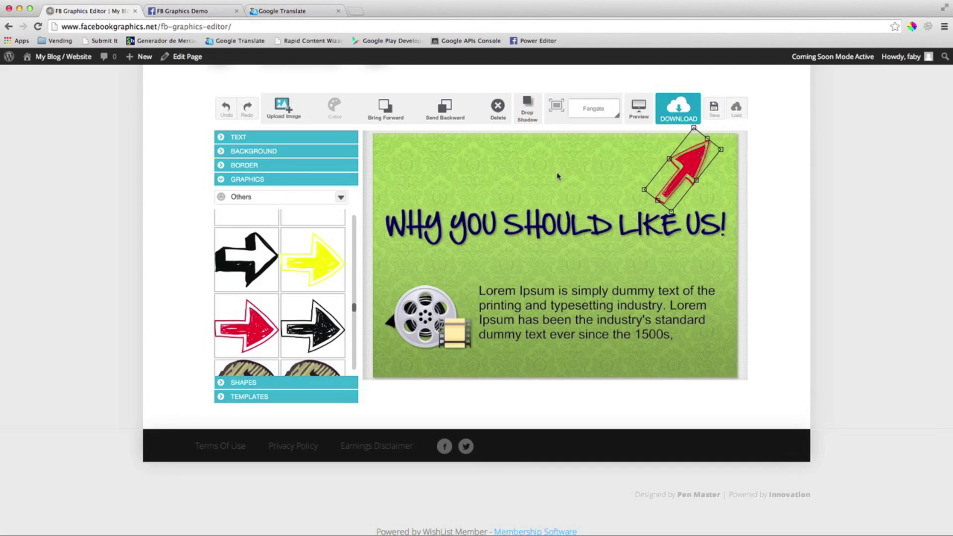
pyautogui.click(479, 239)
pyautogui.click(678, 109)
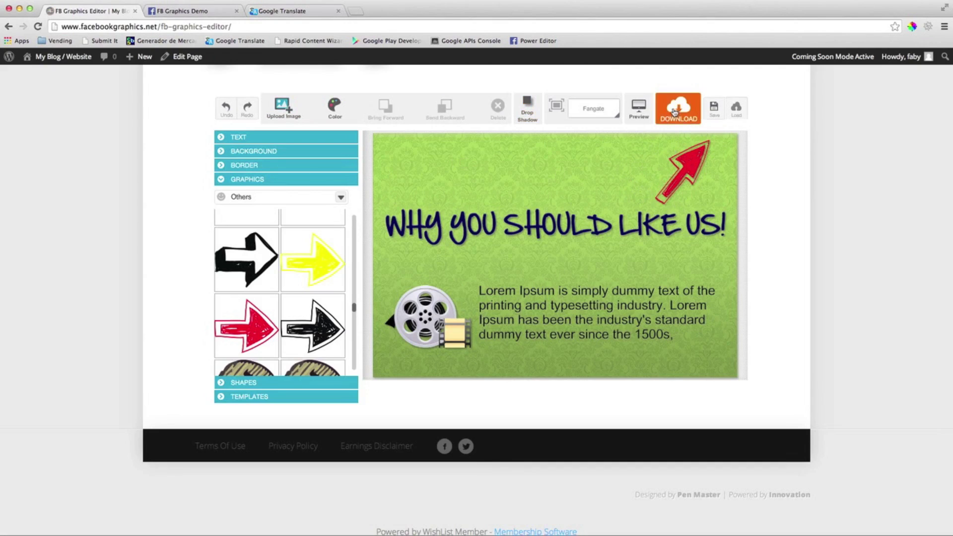
pyautogui.write('FanGate')
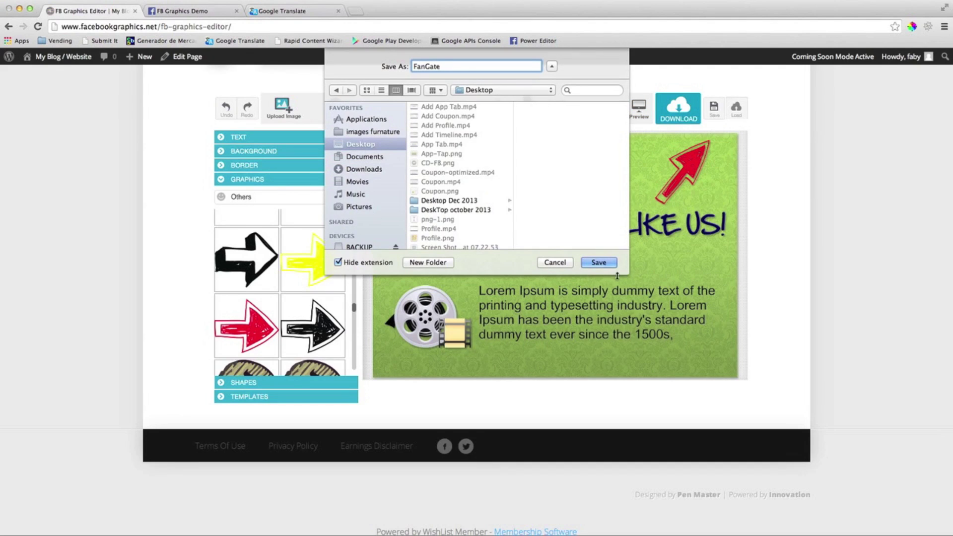
pyautogui.click(599, 262)
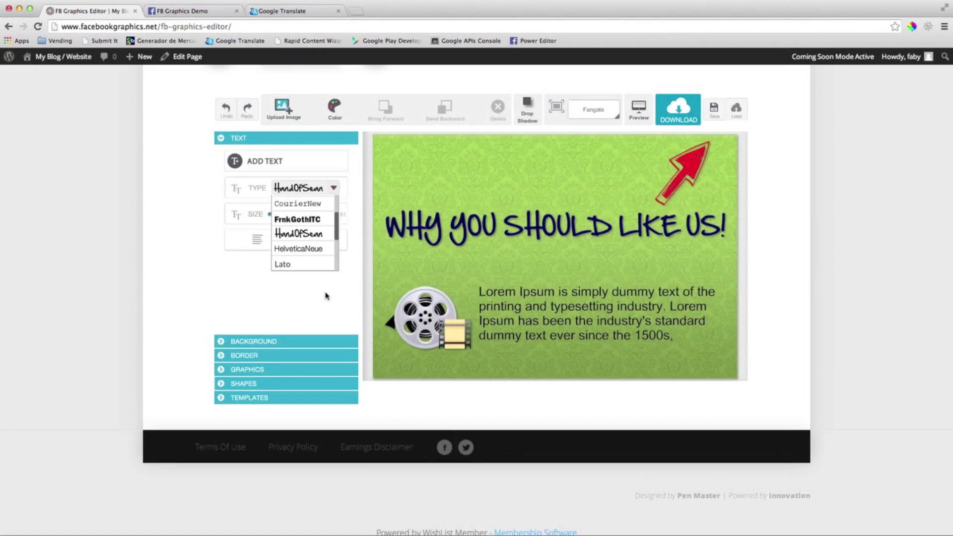
# - Add a dark purple border around the graphic
pyautogui.click(334, 189)
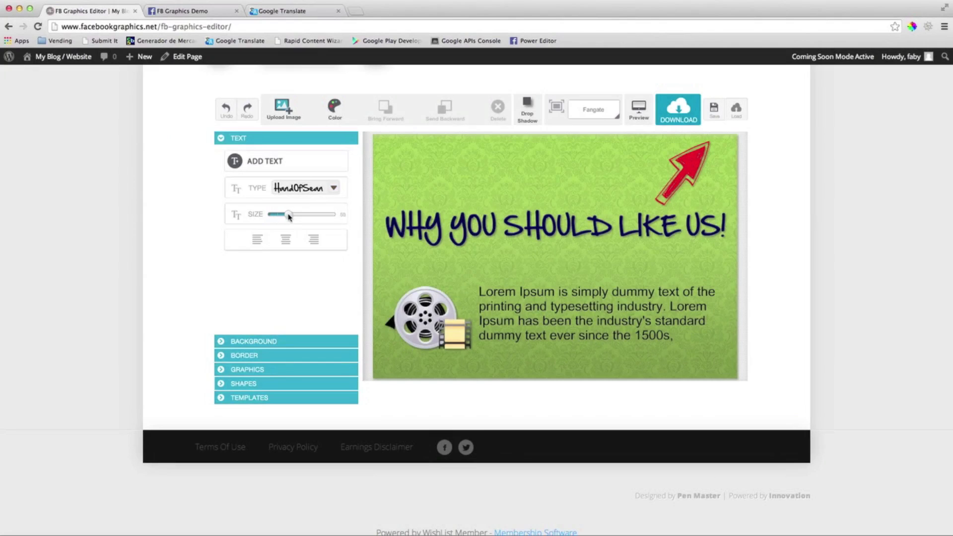
pyautogui.click(268, 343)
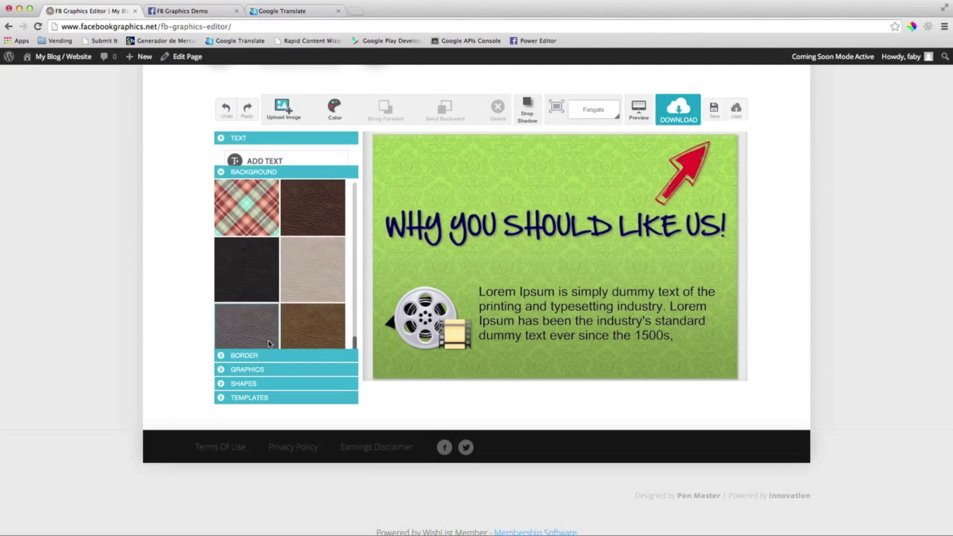
pyautogui.scroll(-3, 348, 330)
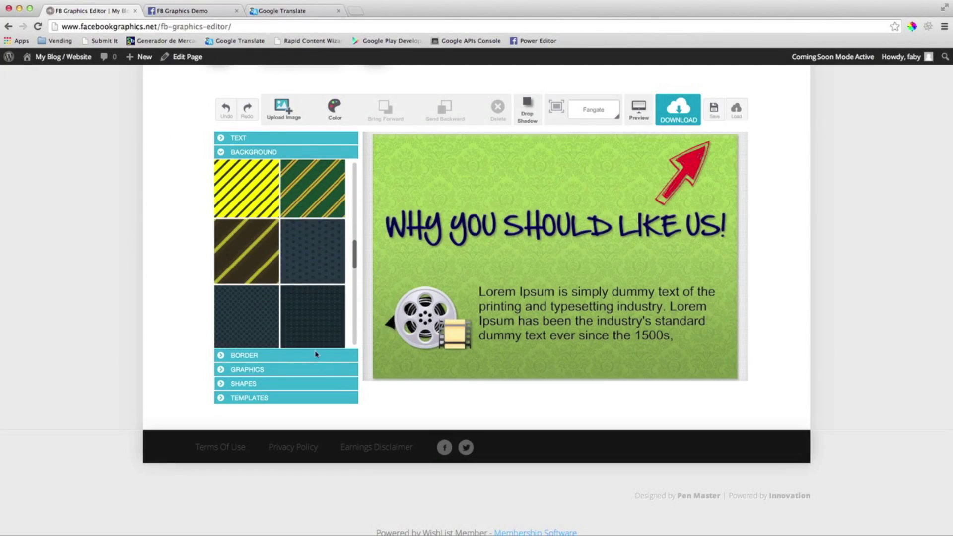
pyautogui.click(268, 355)
pyautogui.click(280, 223)
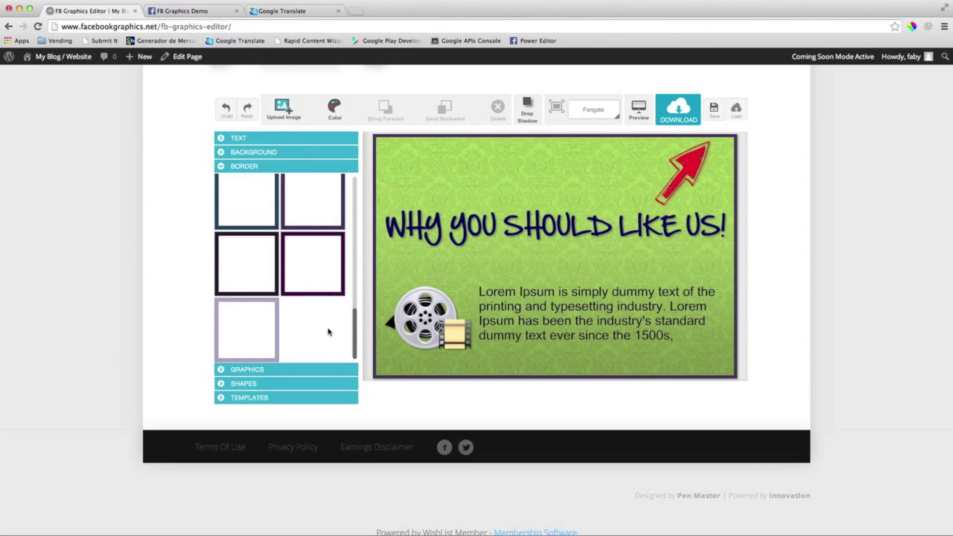
# - Browse the Ribbons, Business, Devices, Place Holder, Social Media, Tags, Memes and Others graphics categories
pyautogui.click(315, 370)
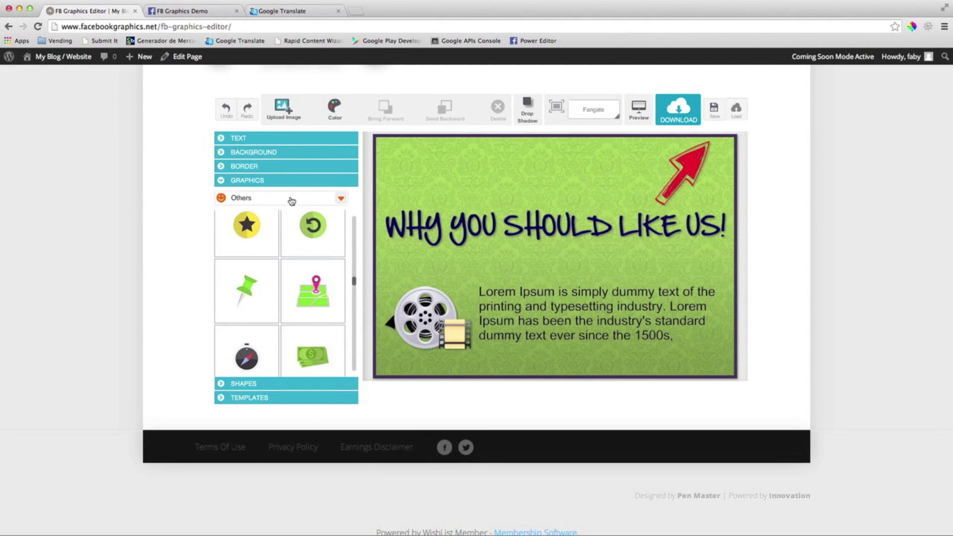
pyautogui.click(341, 201)
pyautogui.click(253, 215)
pyautogui.click(341, 200)
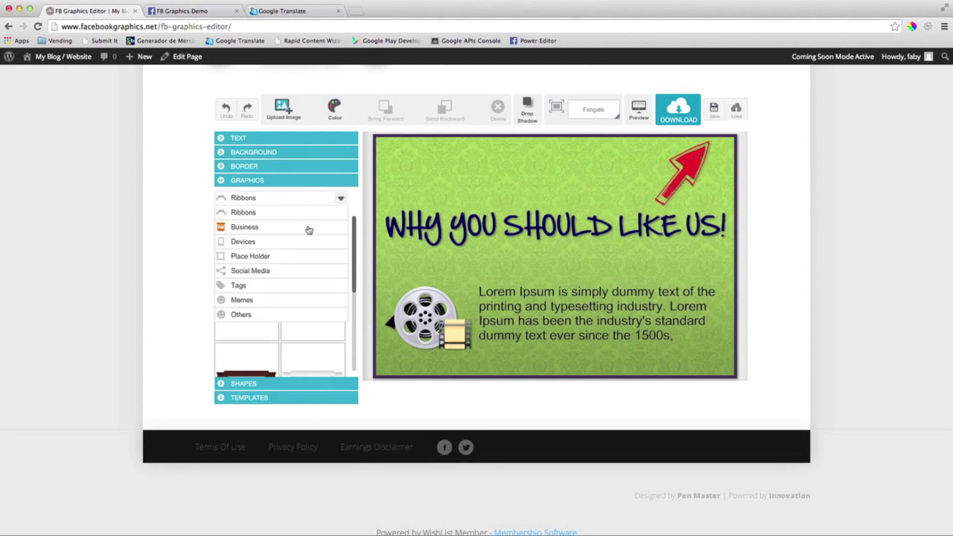
pyautogui.click(253, 226)
pyautogui.click(341, 200)
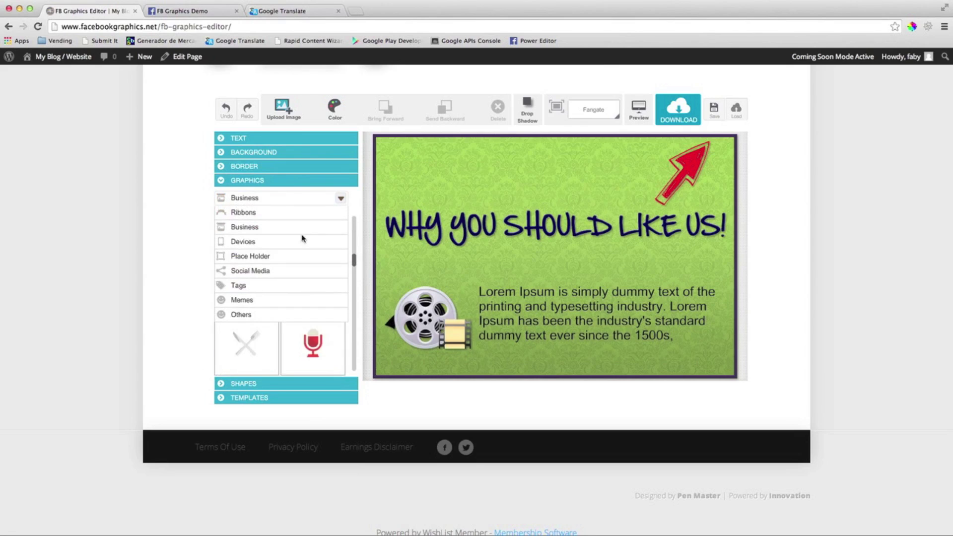
pyautogui.scroll(-2, 283, 253)
pyautogui.click(253, 208)
pyautogui.click(341, 200)
pyautogui.scroll(-2, 284, 246)
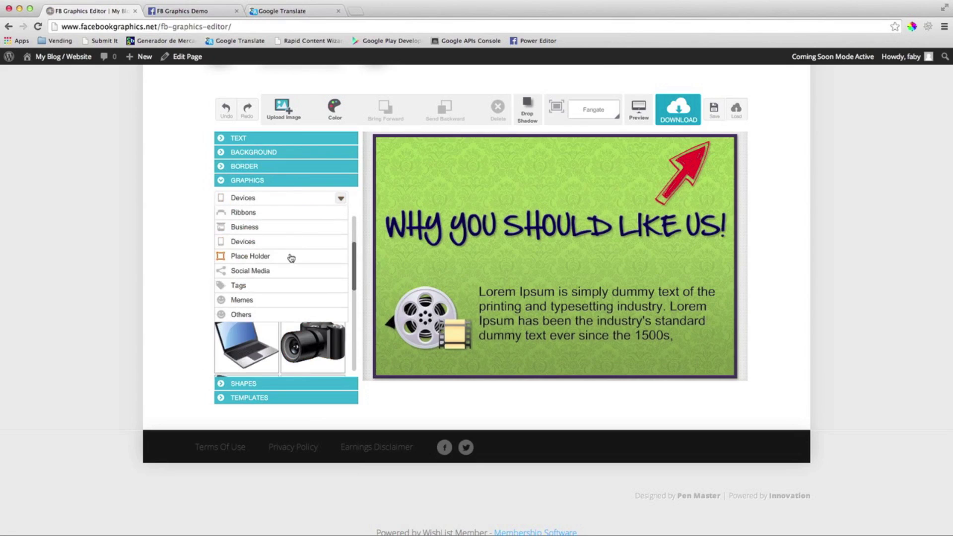
pyautogui.click(254, 257)
pyautogui.scroll(-1, 355, 272)
pyautogui.scroll(-3, 356, 271)
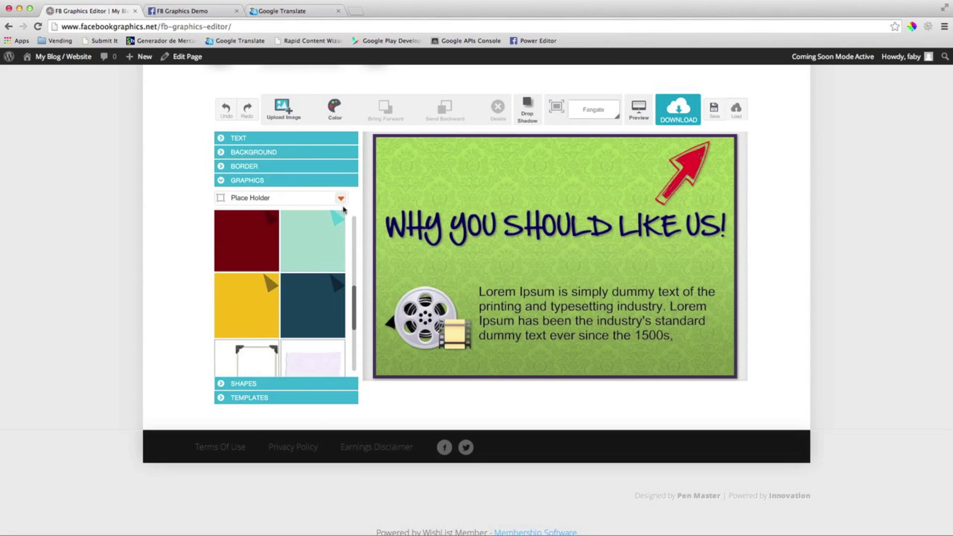
pyautogui.scroll(-3, 346, 253)
pyautogui.scroll(-2, 350, 284)
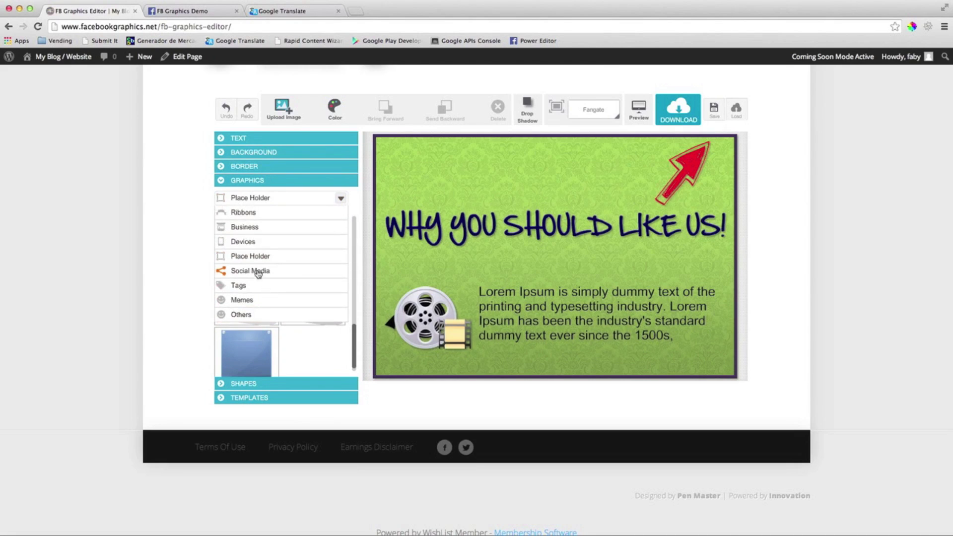
pyautogui.click(257, 273)
pyautogui.scroll(-3, 253, 283)
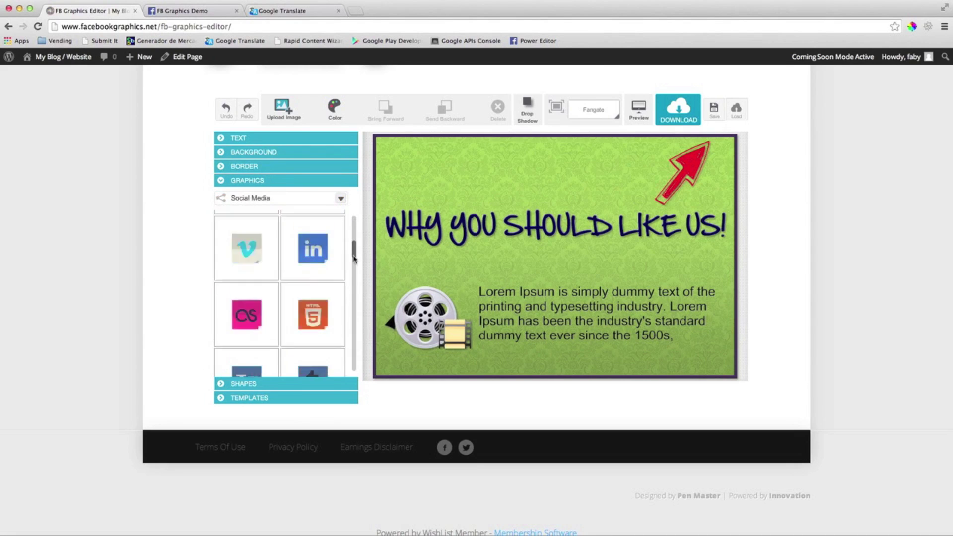
pyautogui.click(341, 198)
pyautogui.click(247, 287)
pyautogui.scroll(2, 298, 298)
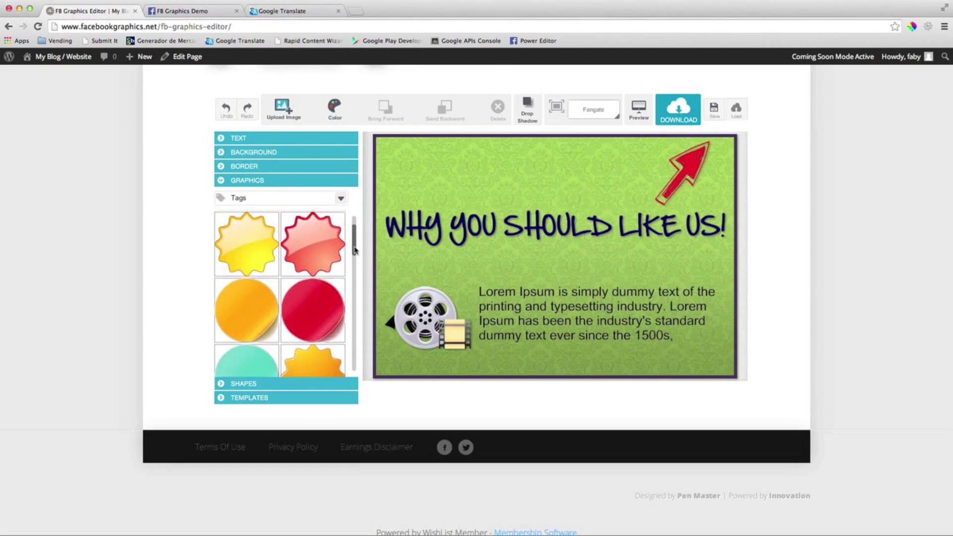
pyautogui.click(340, 198)
pyautogui.scroll(-2, 254, 283)
pyautogui.click(246, 297)
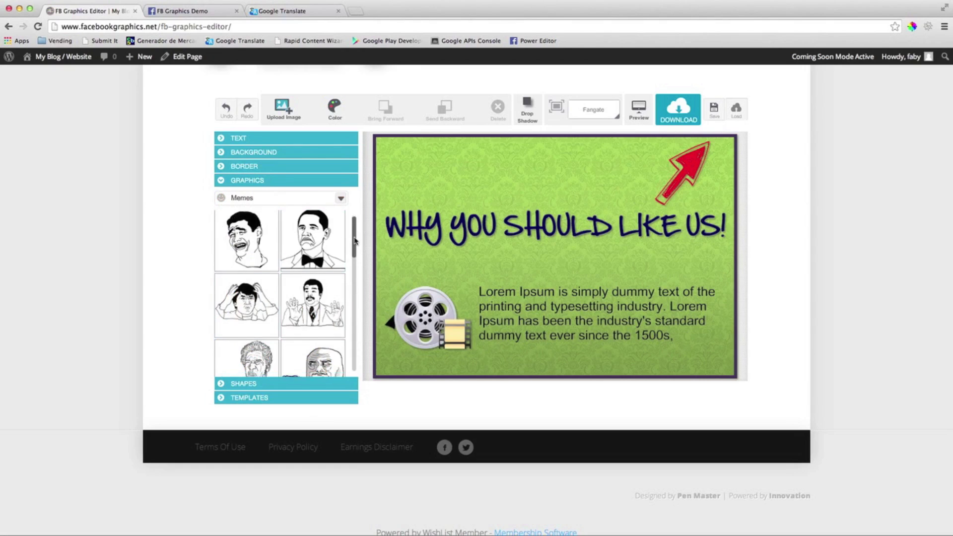
pyautogui.scroll(-2, 282, 298)
pyautogui.scroll(2, 283, 298)
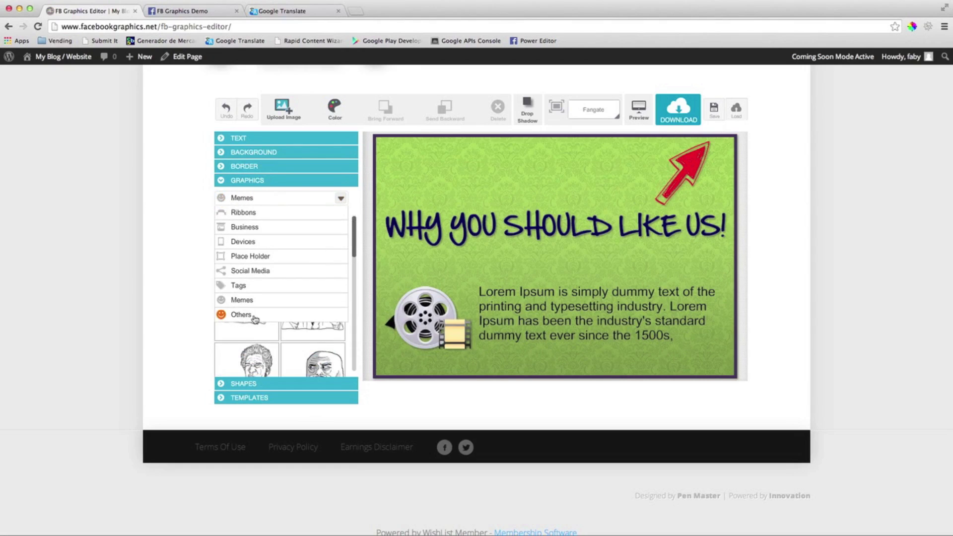
pyautogui.click(245, 320)
pyautogui.scroll(-3, 299, 298)
pyautogui.scroll(-3, 298, 297)
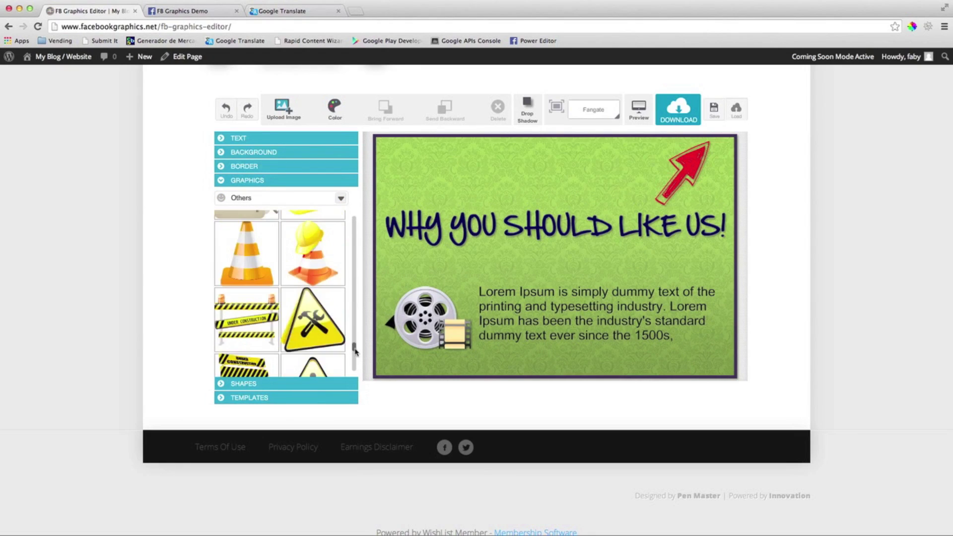
# - Add a starburst from Shapes, colour it red, and enlarge it in the upper-left corner
pyautogui.click(244, 383)
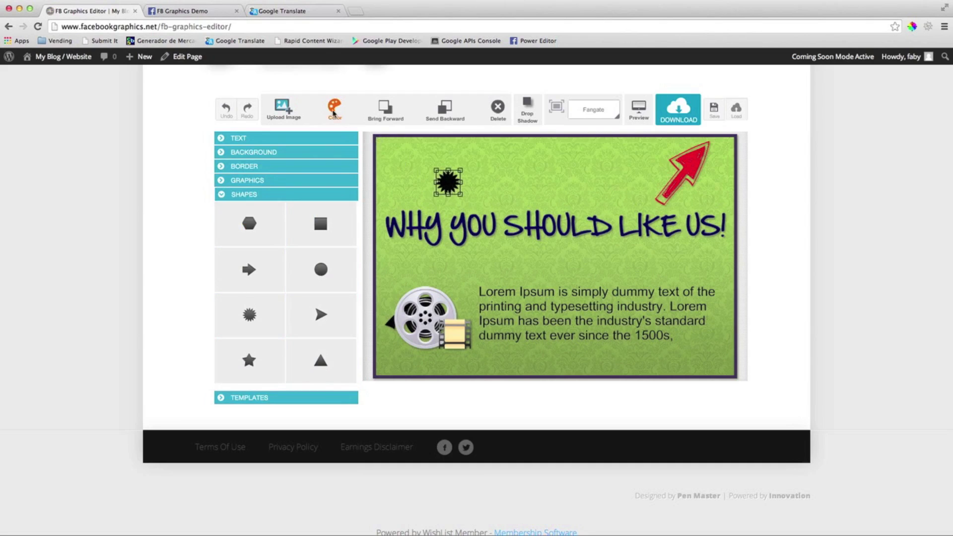
pyautogui.click(333, 112)
pyautogui.click(456, 134)
pyautogui.moveTo(464, 173); pyautogui.dragTo(479, 157)
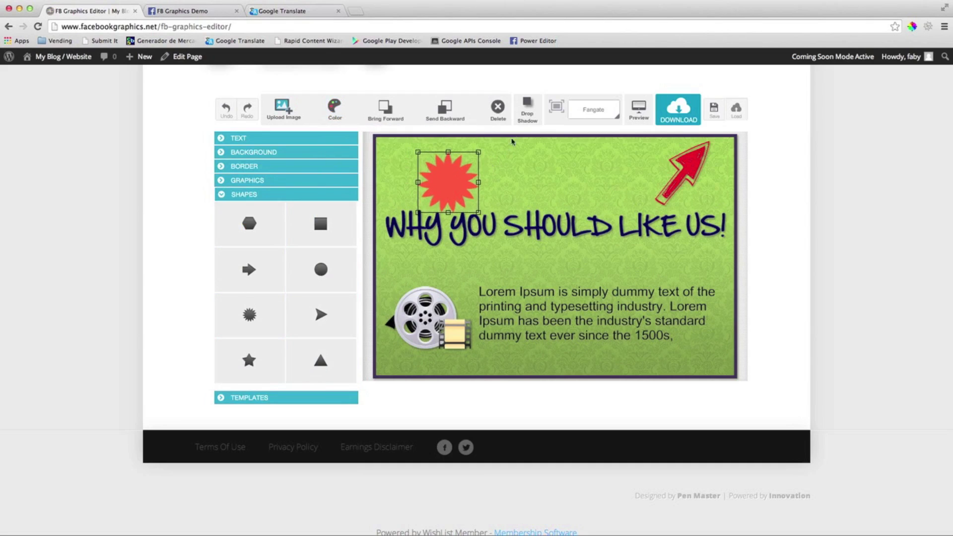
pyautogui.click(253, 398)
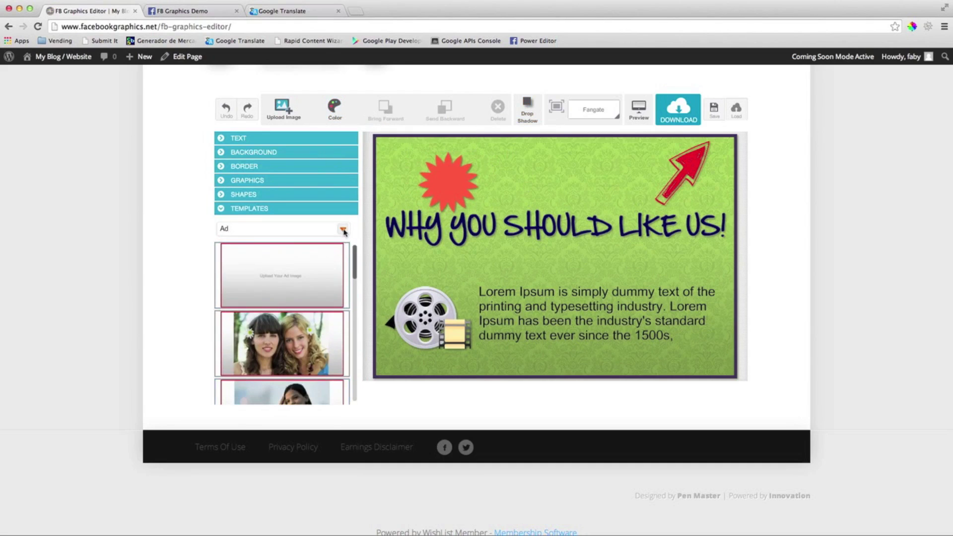
pyautogui.click(343, 230)
pyautogui.click(238, 243)
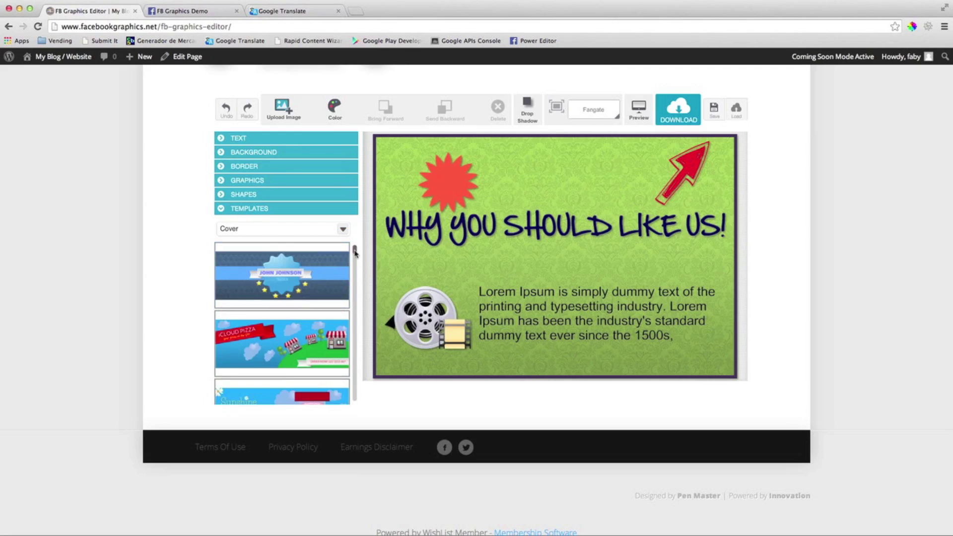
pyautogui.click(343, 230)
pyautogui.click(239, 255)
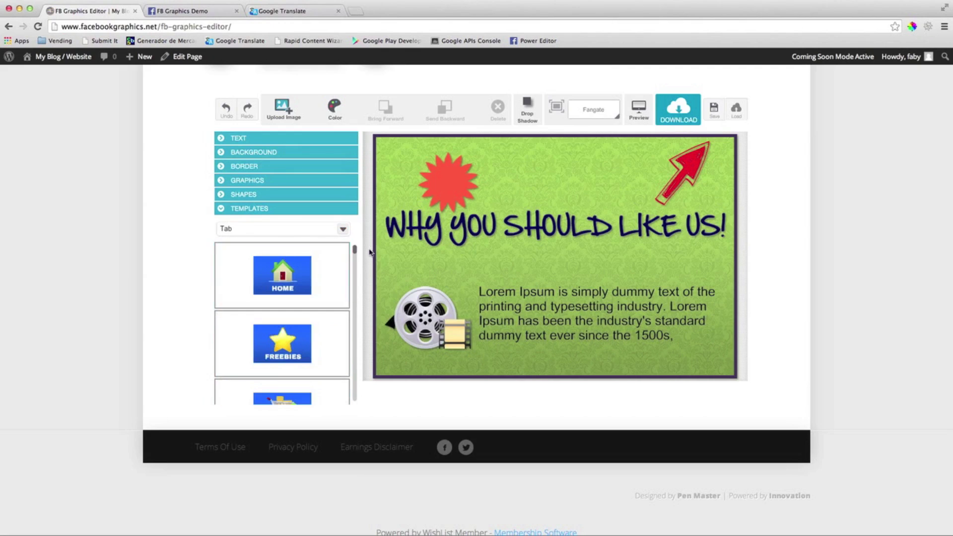
pyautogui.scroll(-2, 355, 253)
pyautogui.scroll(2, 355, 253)
pyautogui.click(343, 231)
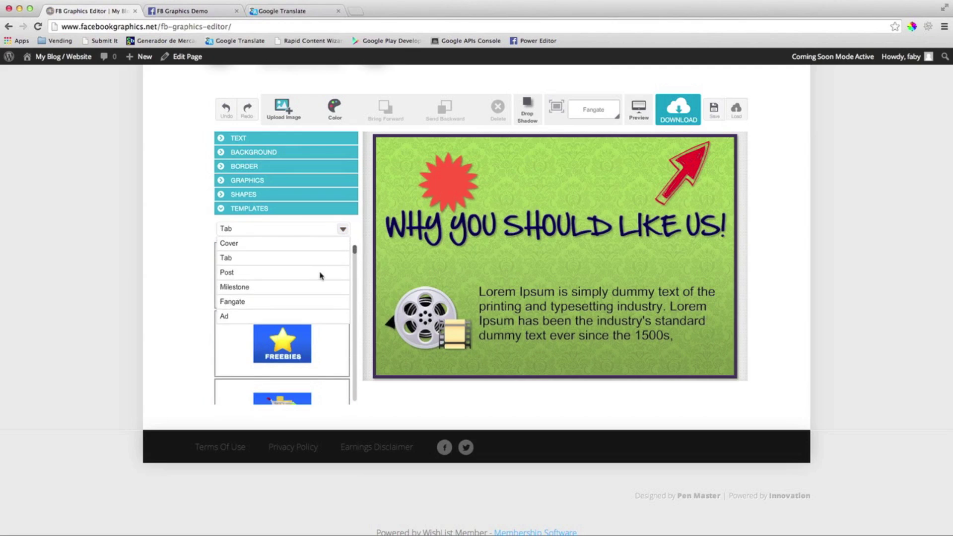
pyautogui.click(238, 278)
pyautogui.scroll(-2, 353, 257)
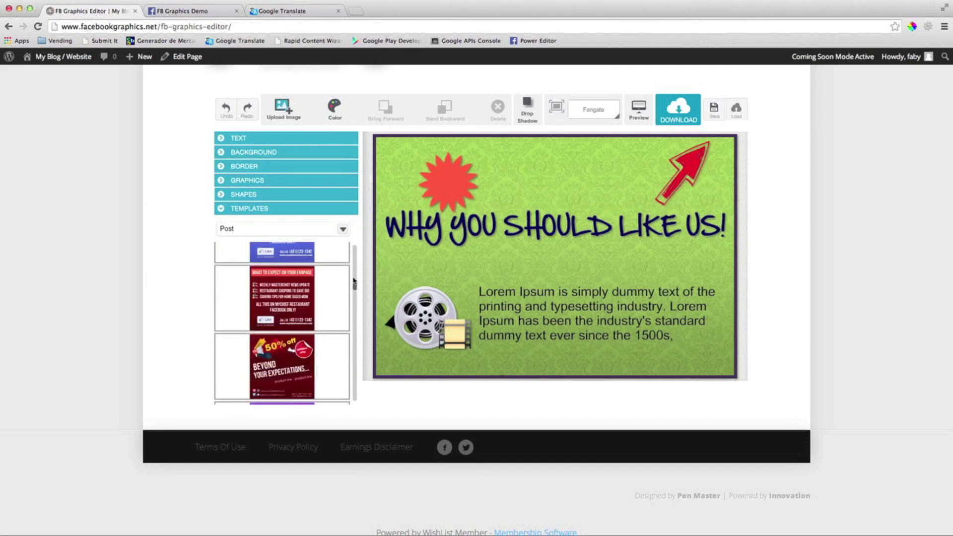
pyautogui.click(343, 230)
pyautogui.click(246, 290)
pyautogui.scroll(-2, 350, 255)
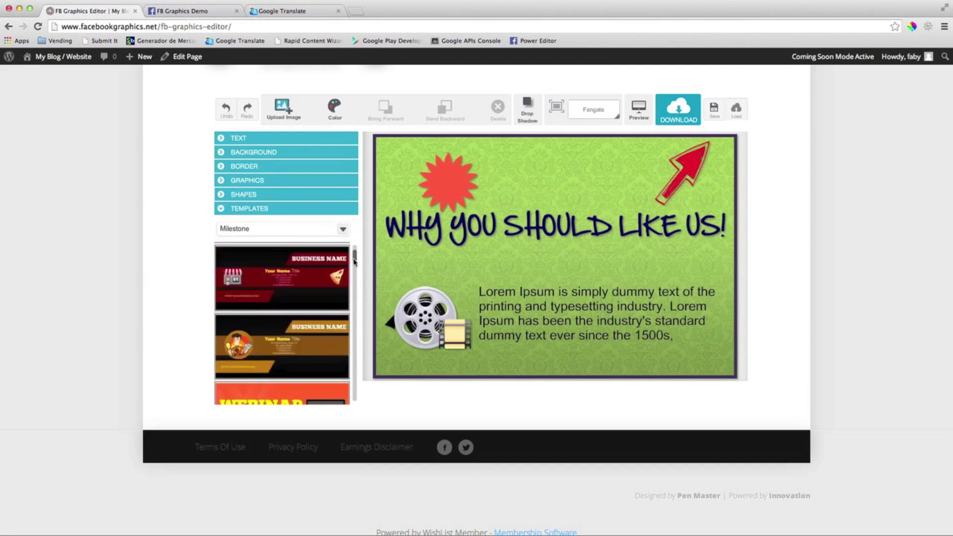
pyautogui.scroll(2, 356, 249)
pyautogui.click(345, 230)
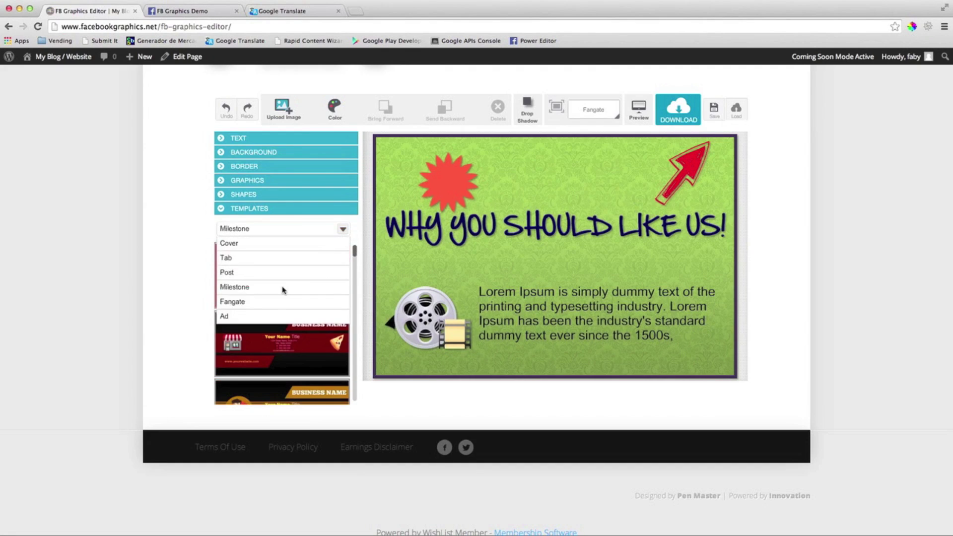
pyautogui.click(233, 302)
pyautogui.scroll(-3, 356, 253)
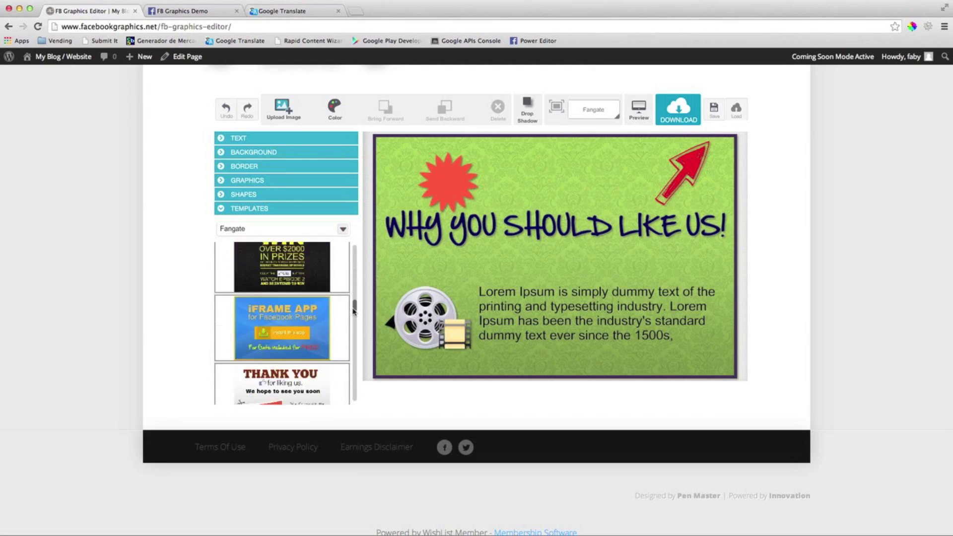
pyautogui.scroll(3, 356, 253)
pyautogui.click(343, 230)
pyautogui.click(249, 318)
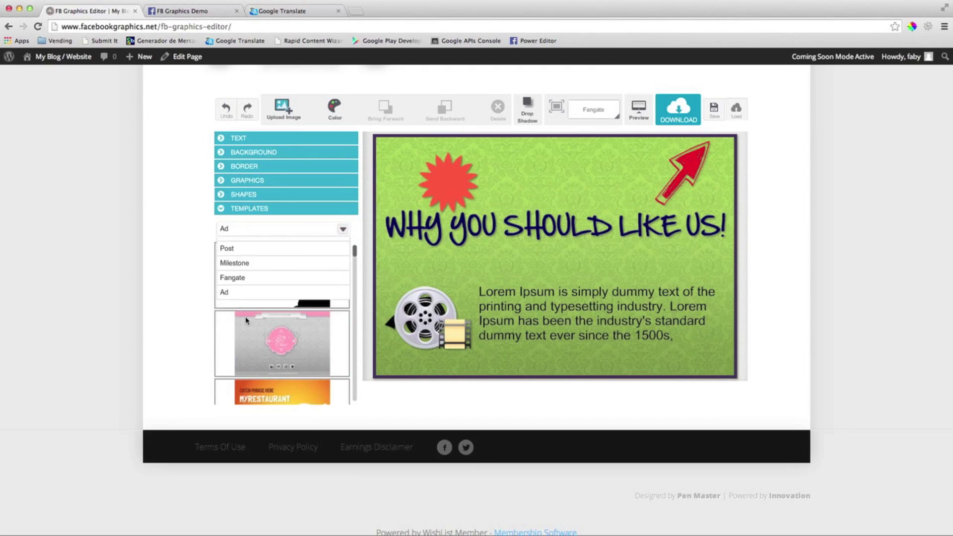
pyautogui.moveTo(356, 253); pyautogui.dragTo(352, 353)
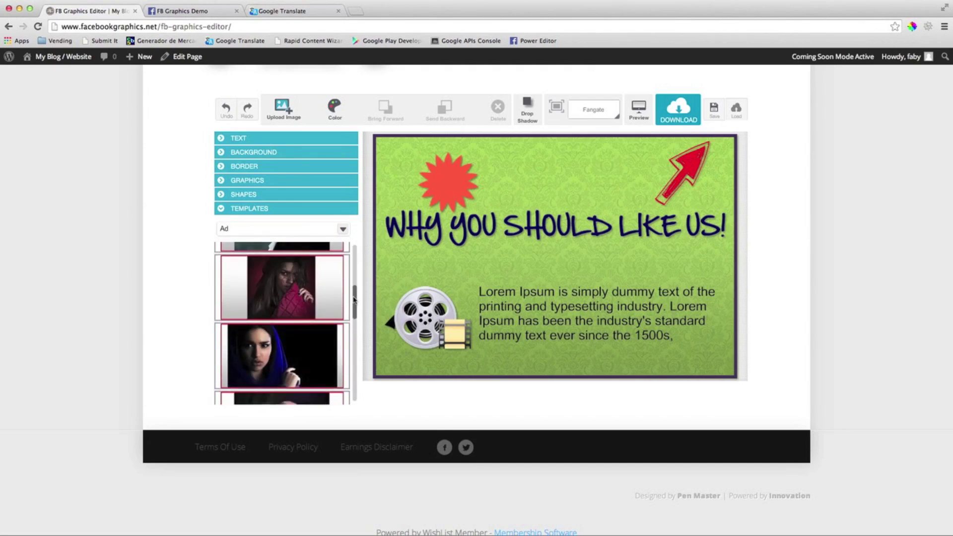
pyautogui.scroll(2, 627, 175)
# - Choose Custom Size from the canvas size presets and apply 2000 × 2000 pixels
pyautogui.click(616, 156)
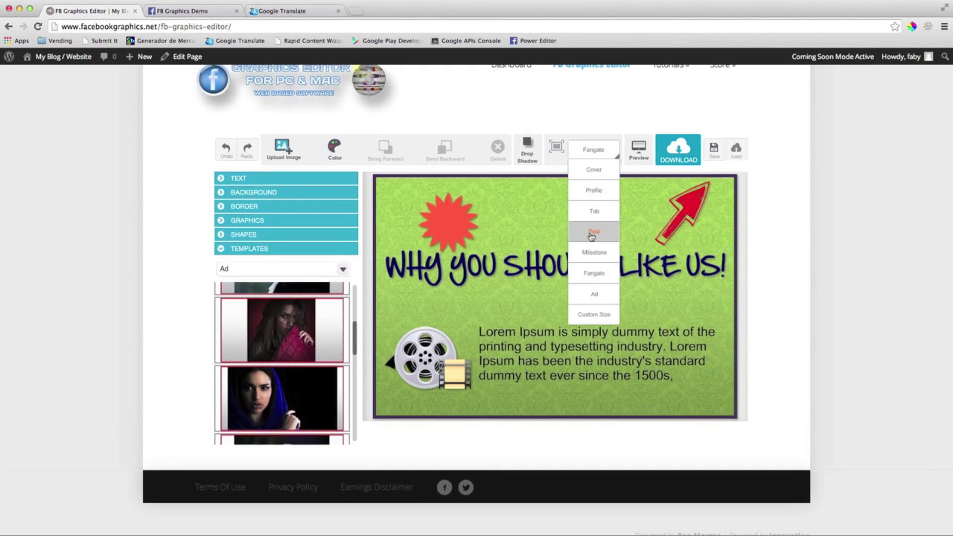
pyautogui.click(594, 314)
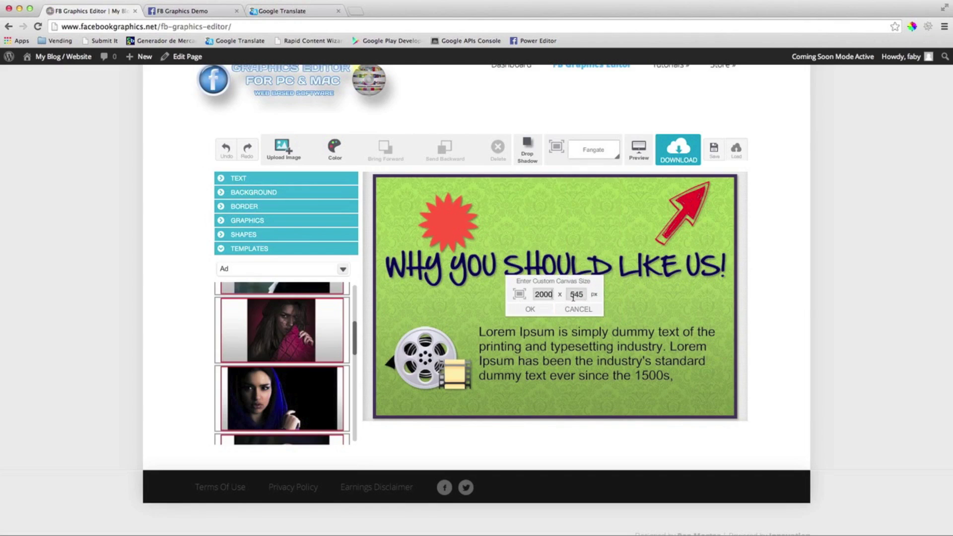
pyautogui.click(545, 311)
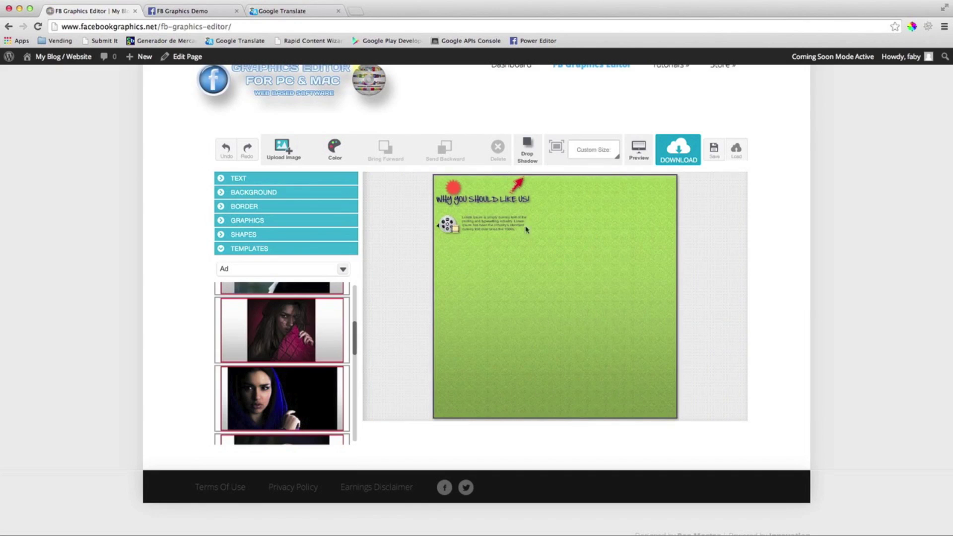